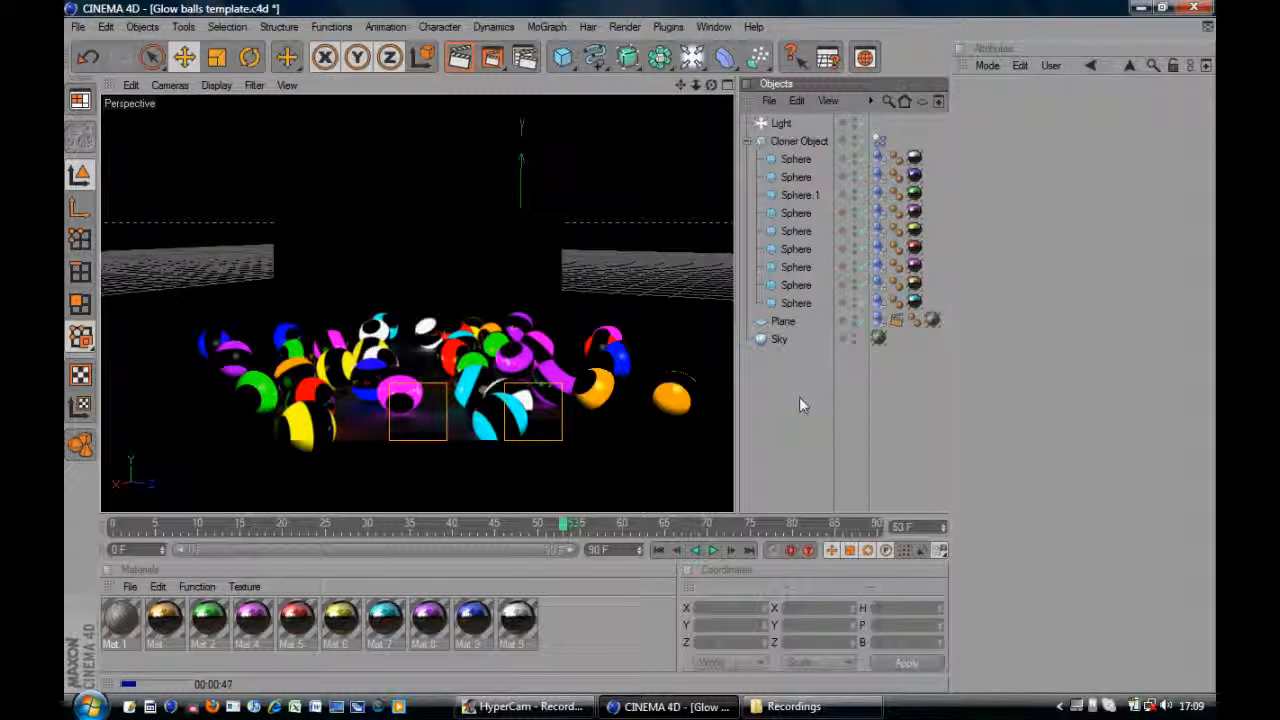
# Delete the cloner object with its spheres, the plane and the sky, keeping only the light.
pyautogui.moveTo(799, 397); pyautogui.dragTo(775, 123)
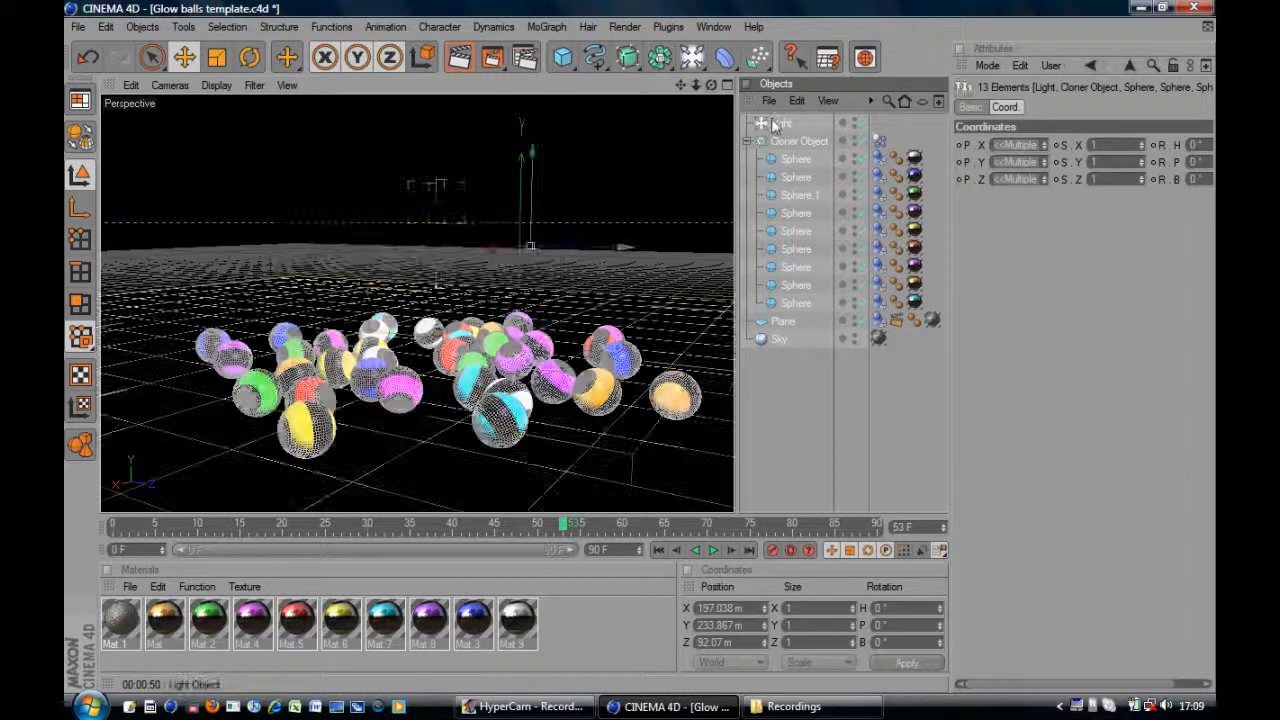
pyautogui.moveTo(794, 430); pyautogui.dragTo(765, 136)
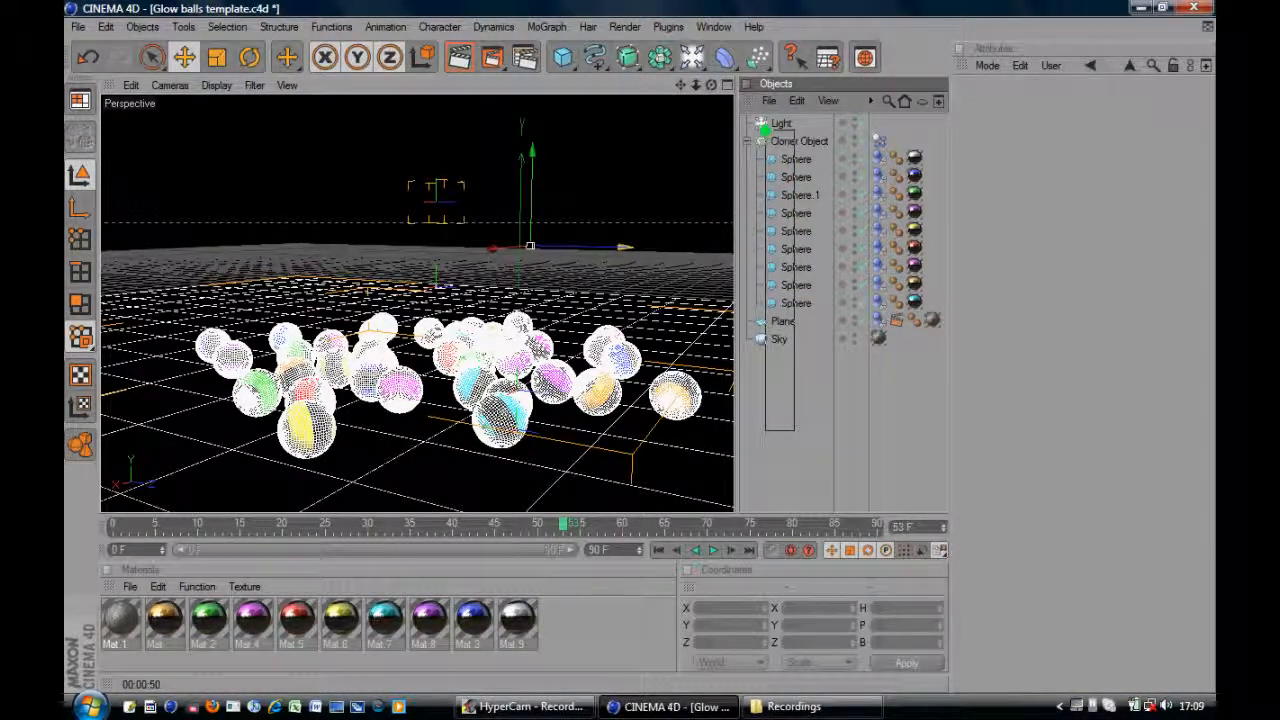
pyautogui.press('Delete')
# Select the light and set its type to Omni in its general settings.
pyautogui.click(785, 126)
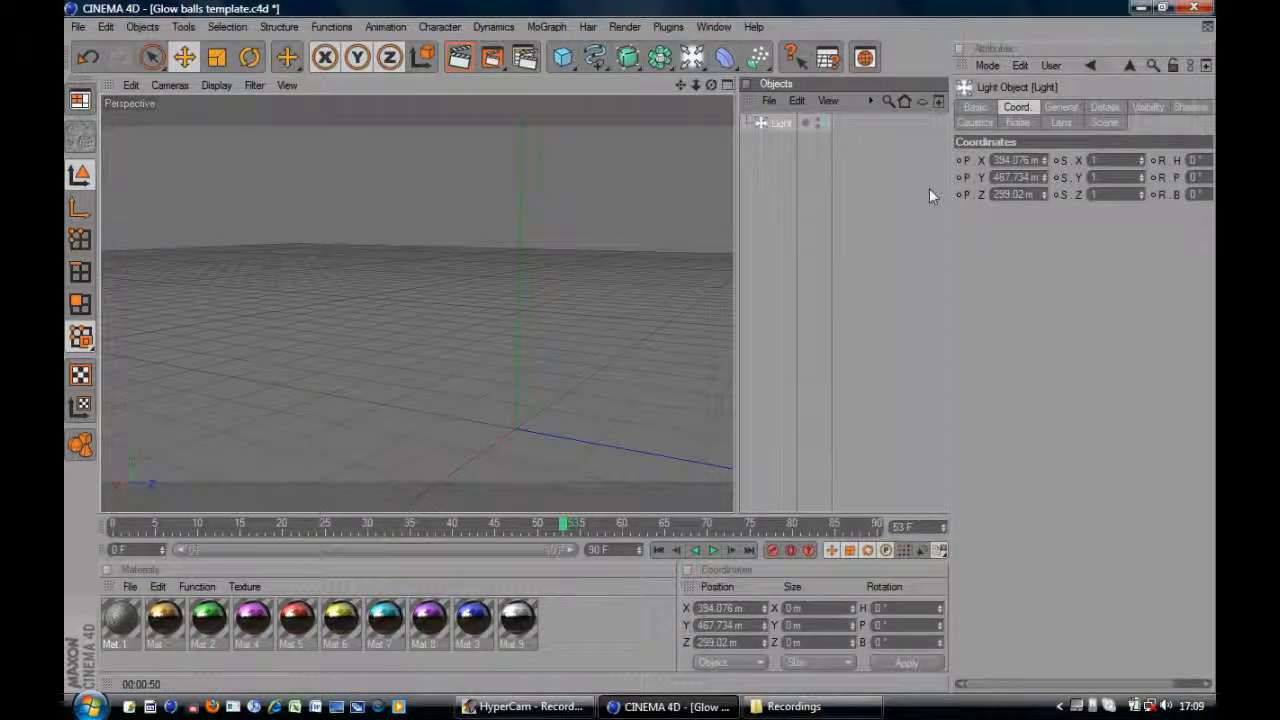
pyautogui.click(976, 107)
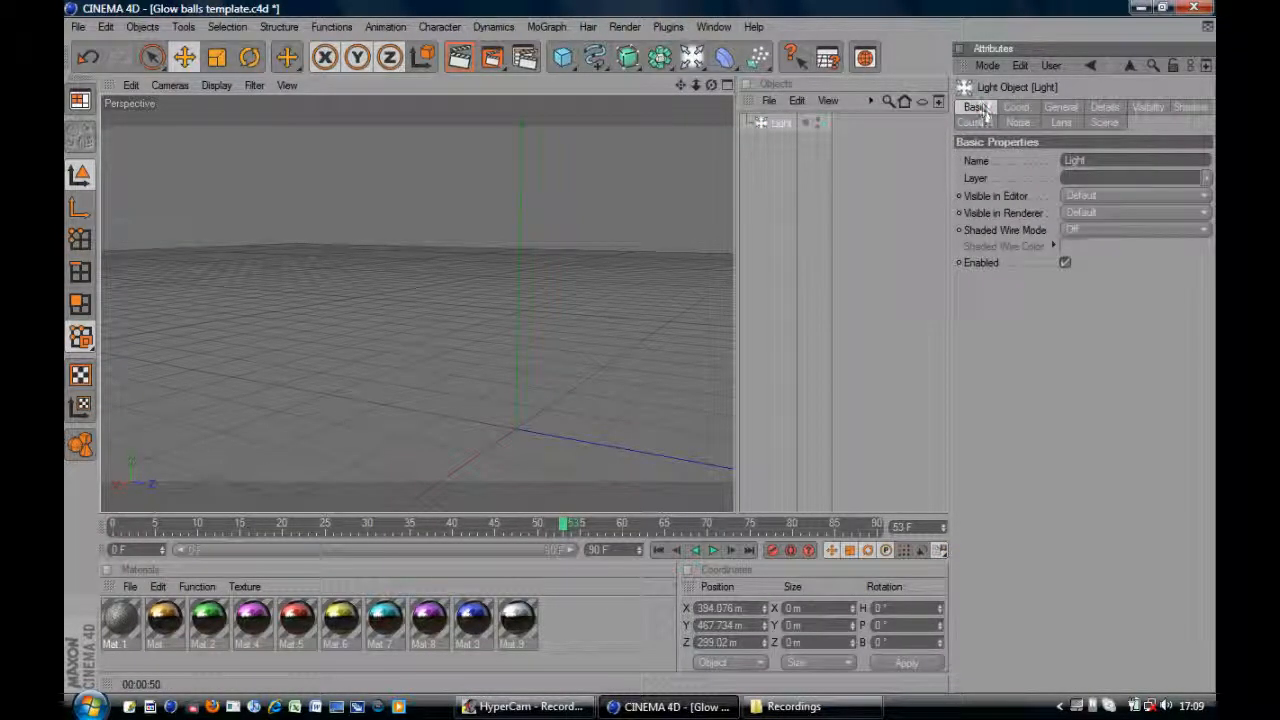
pyautogui.click(1018, 108)
pyautogui.click(1056, 109)
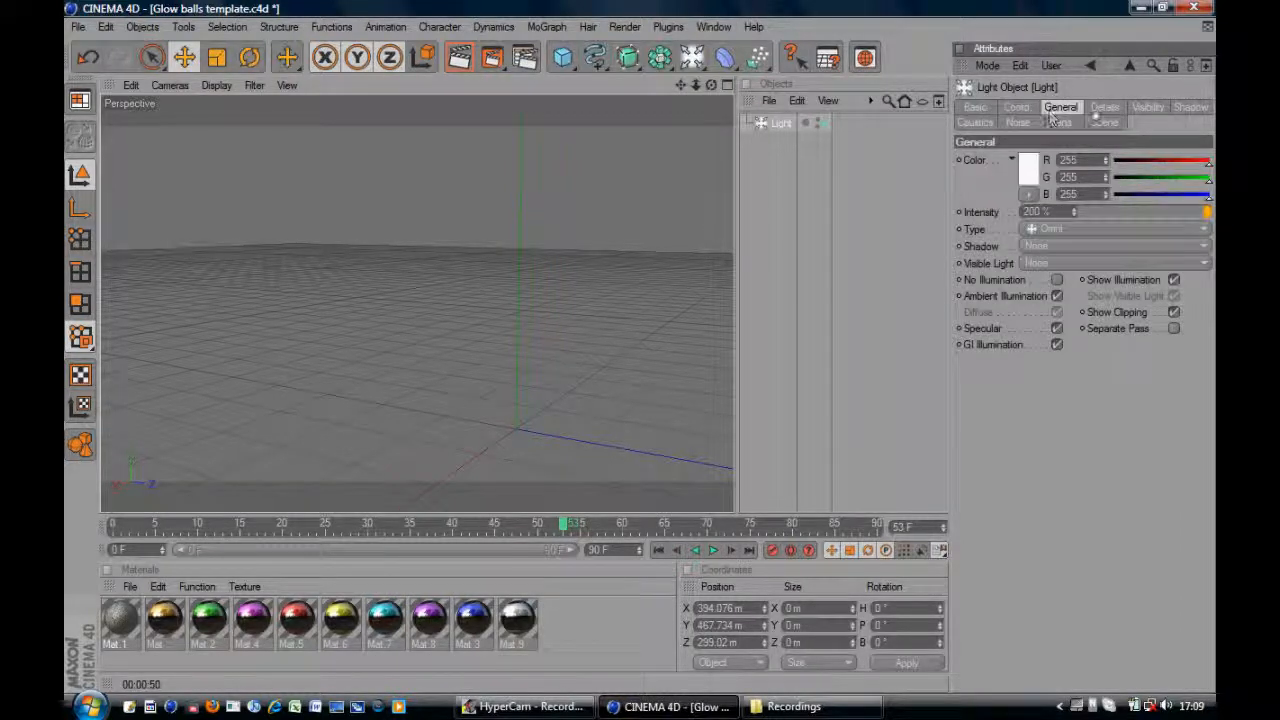
pyautogui.click(1050, 229)
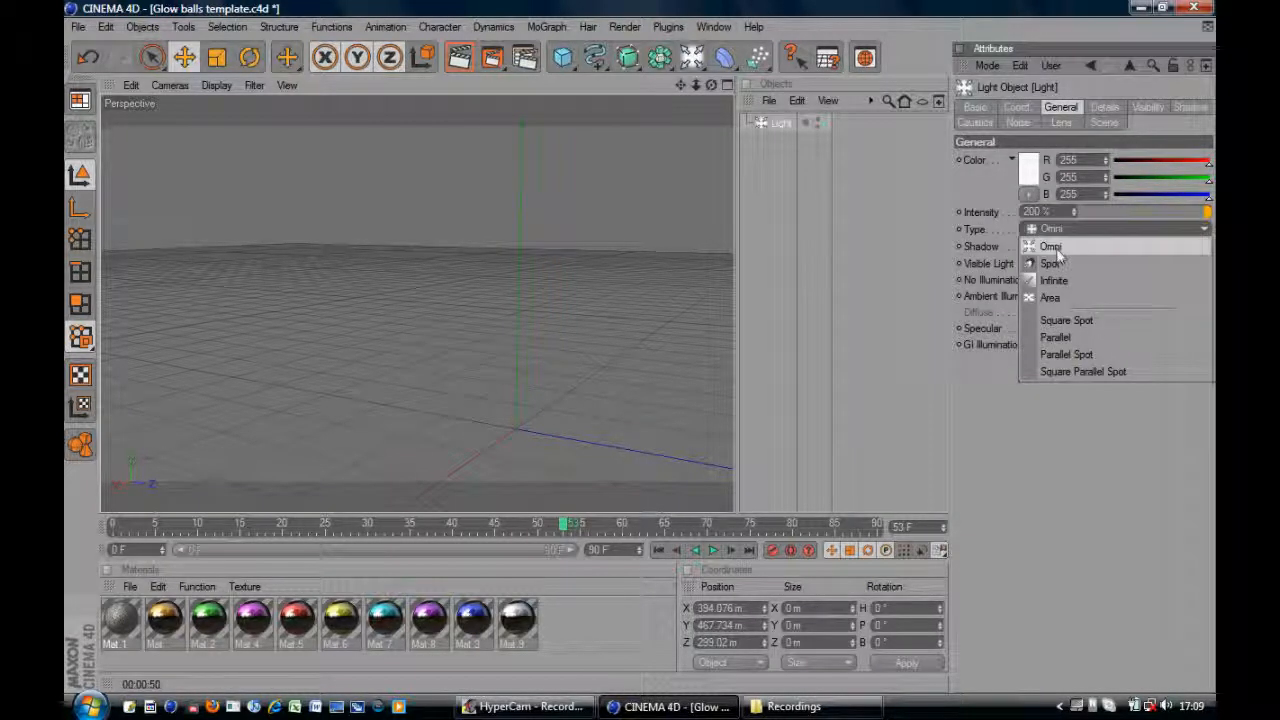
pyautogui.click(1057, 250)
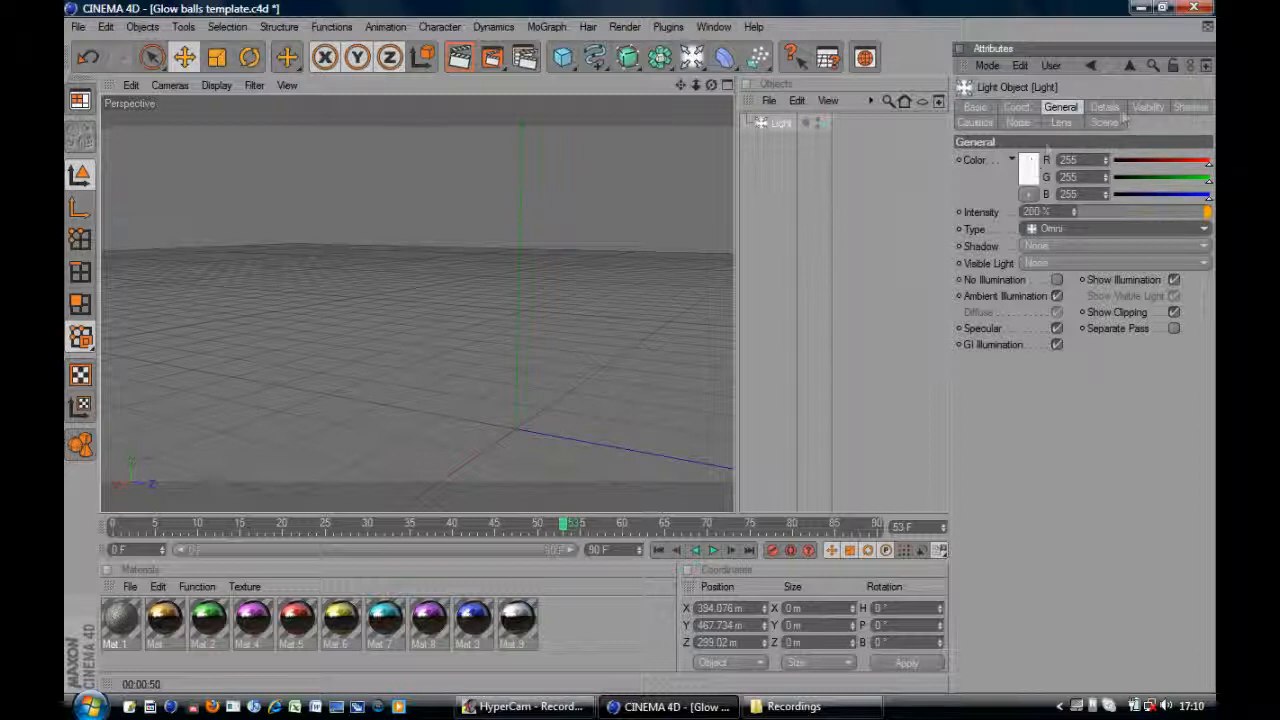
# Review the light's remaining settings, including details, visibility, shadow, noise and caustics.
pyautogui.click(1104, 107)
pyautogui.click(1148, 107)
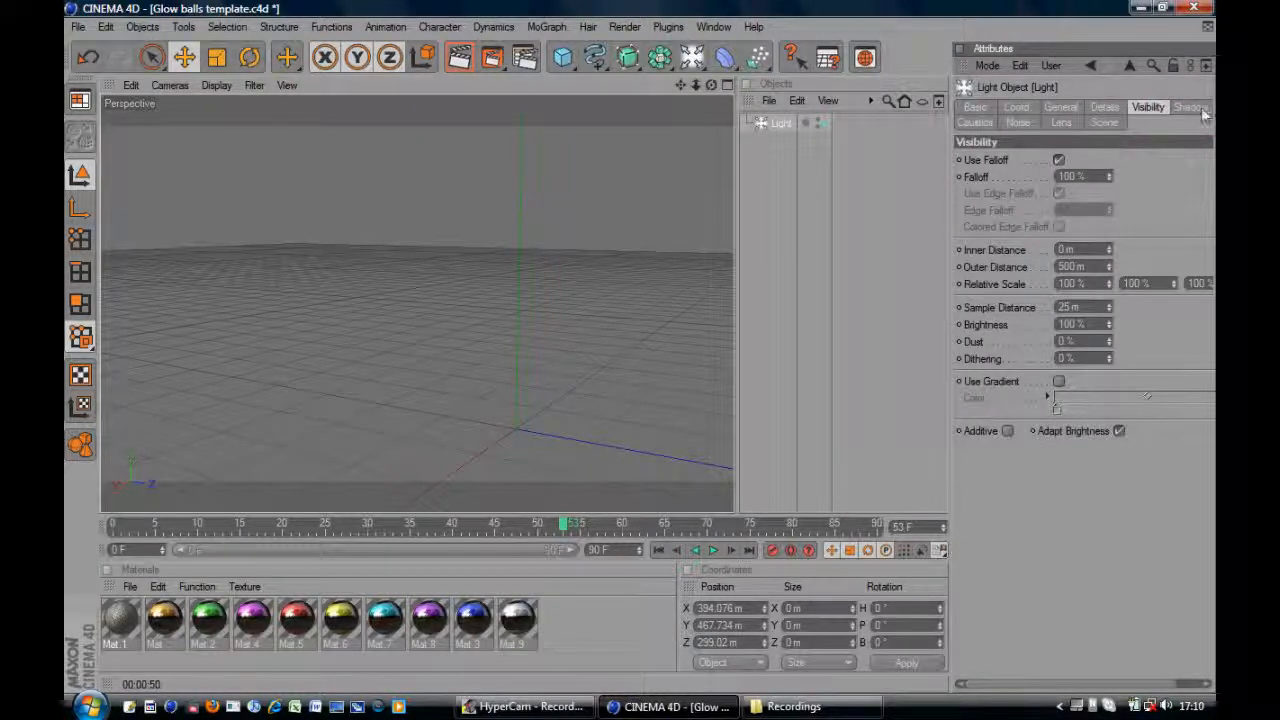
pyautogui.click(1192, 108)
pyautogui.click(1150, 107)
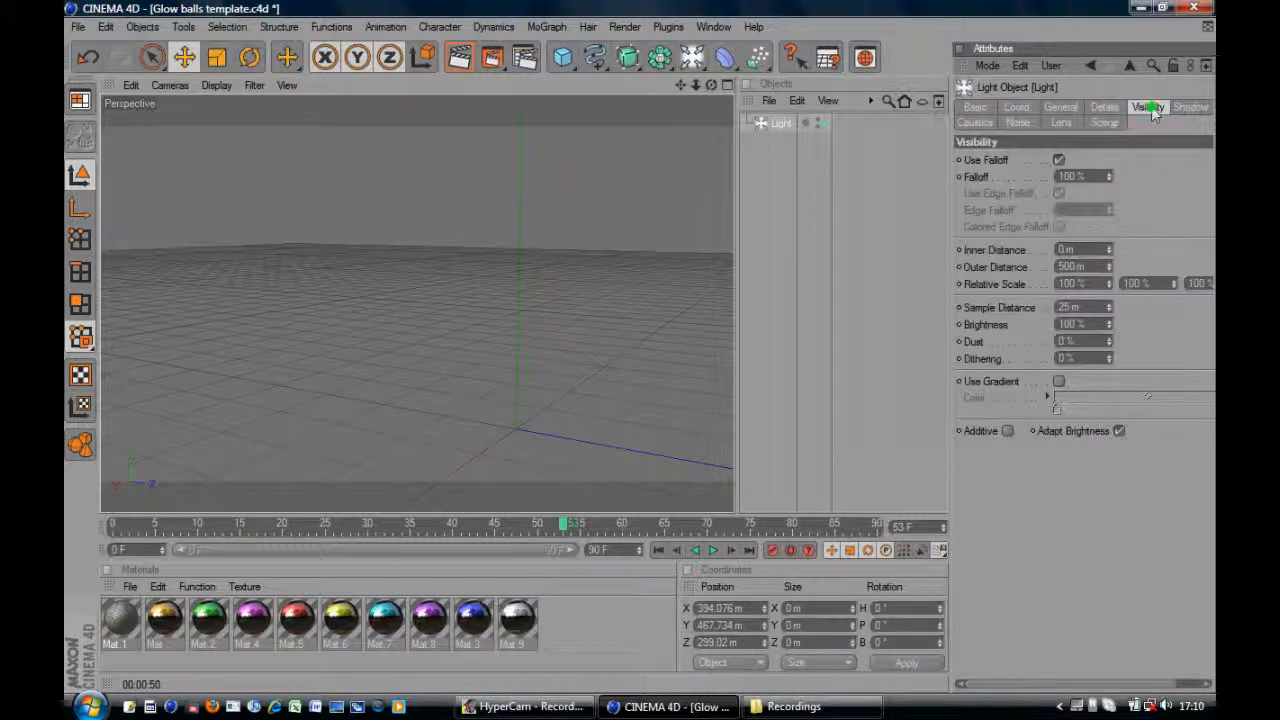
pyautogui.click(1100, 122)
pyautogui.click(1018, 122)
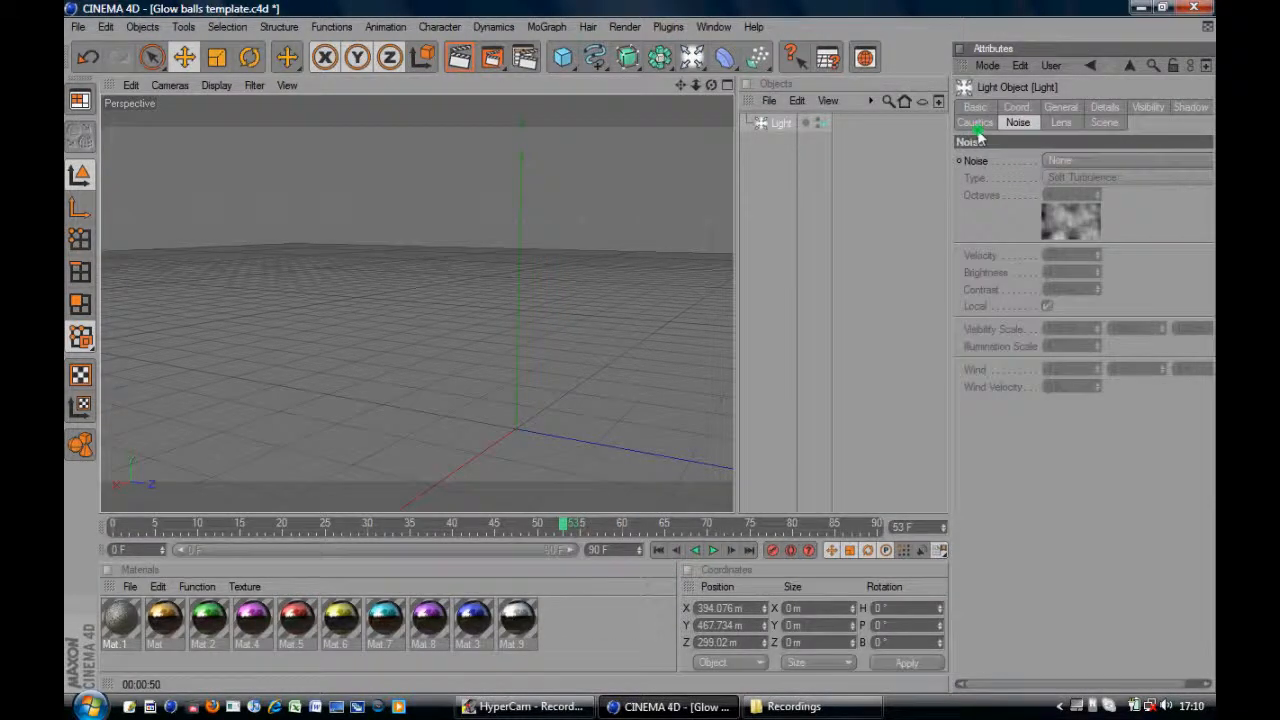
pyautogui.click(975, 122)
pyautogui.click(975, 107)
pyautogui.click(1016, 107)
pyautogui.click(1055, 107)
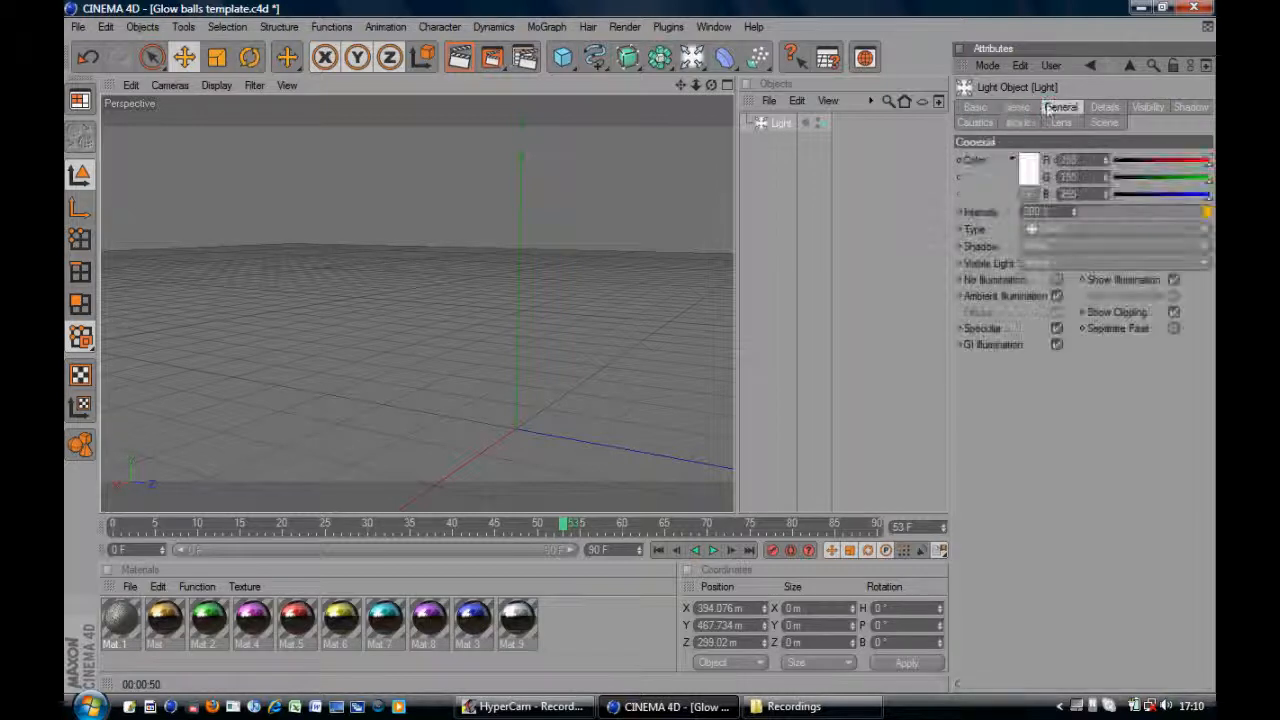
pyautogui.click(804, 179)
pyautogui.click(787, 125)
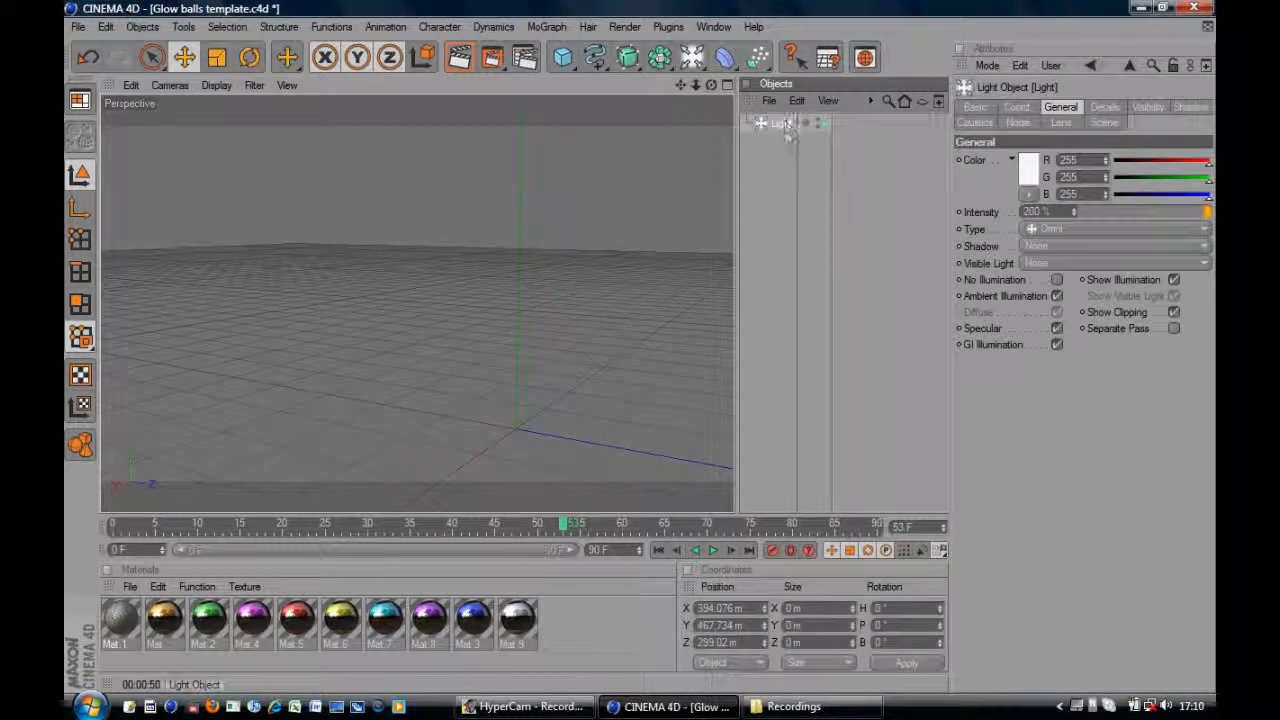
# Add a sky and a floor object to the scene.
pyautogui.click(691, 57)
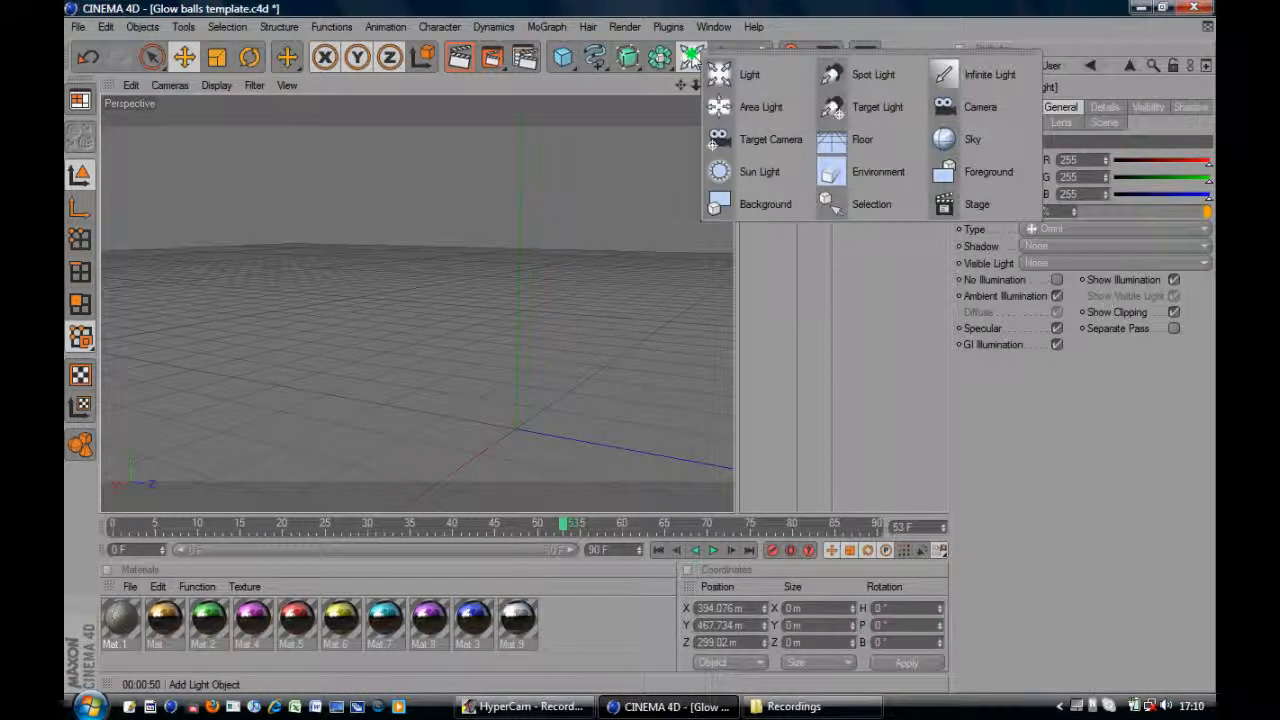
pyautogui.click(944, 139)
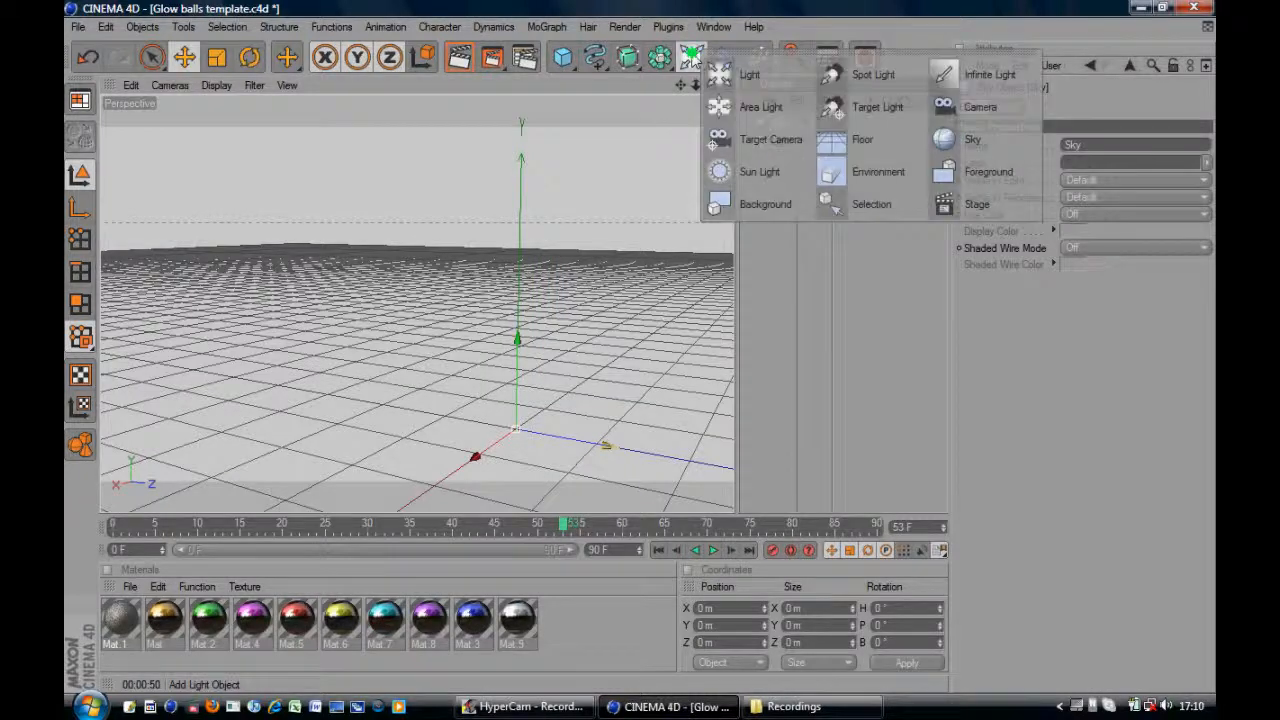
pyautogui.click(842, 140)
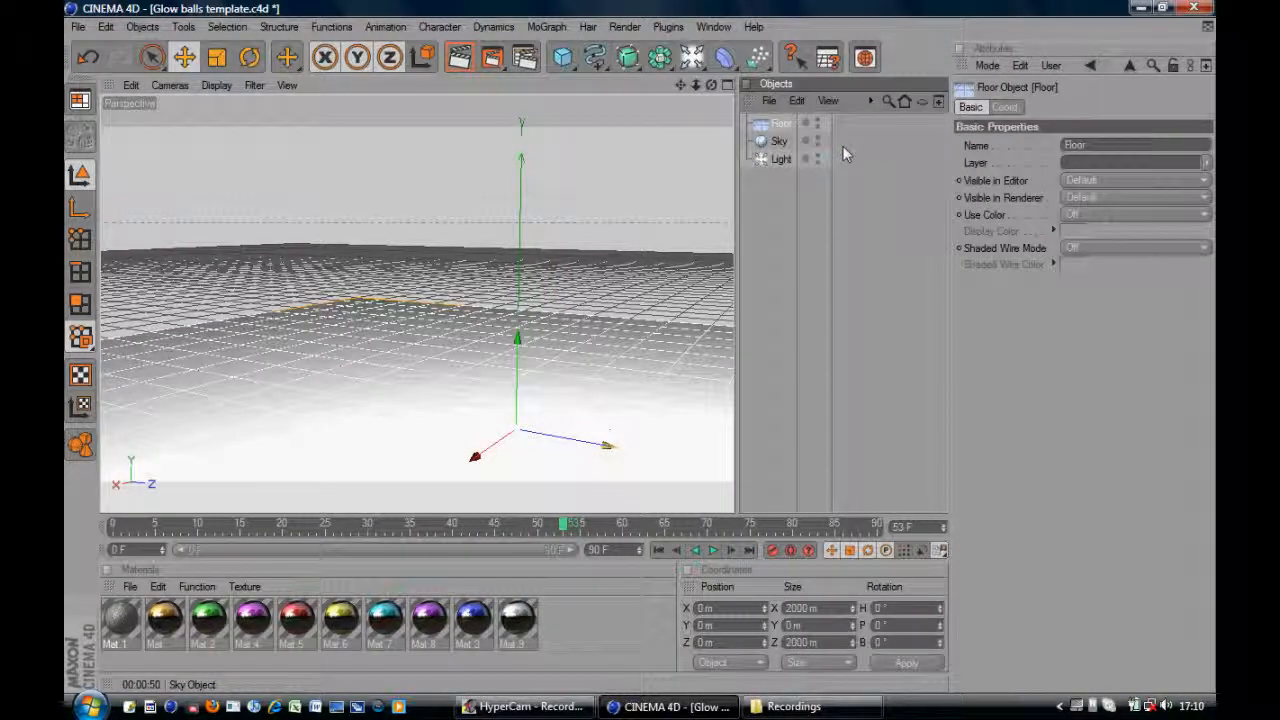
pyautogui.moveTo(682, 86); pyautogui.dragTo(653, 38)
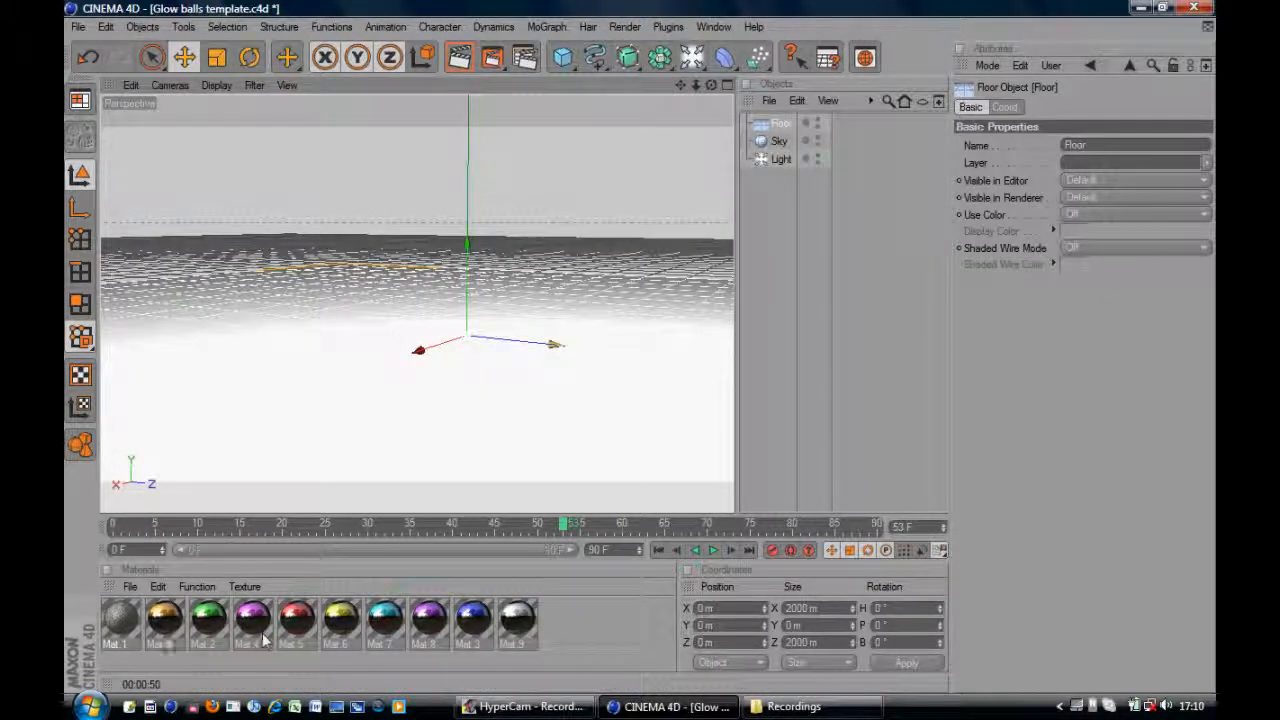
# Open the Mat.1 material for editing and set its reflection blurriness to 80%.
pyautogui.doubleClick(117, 622)
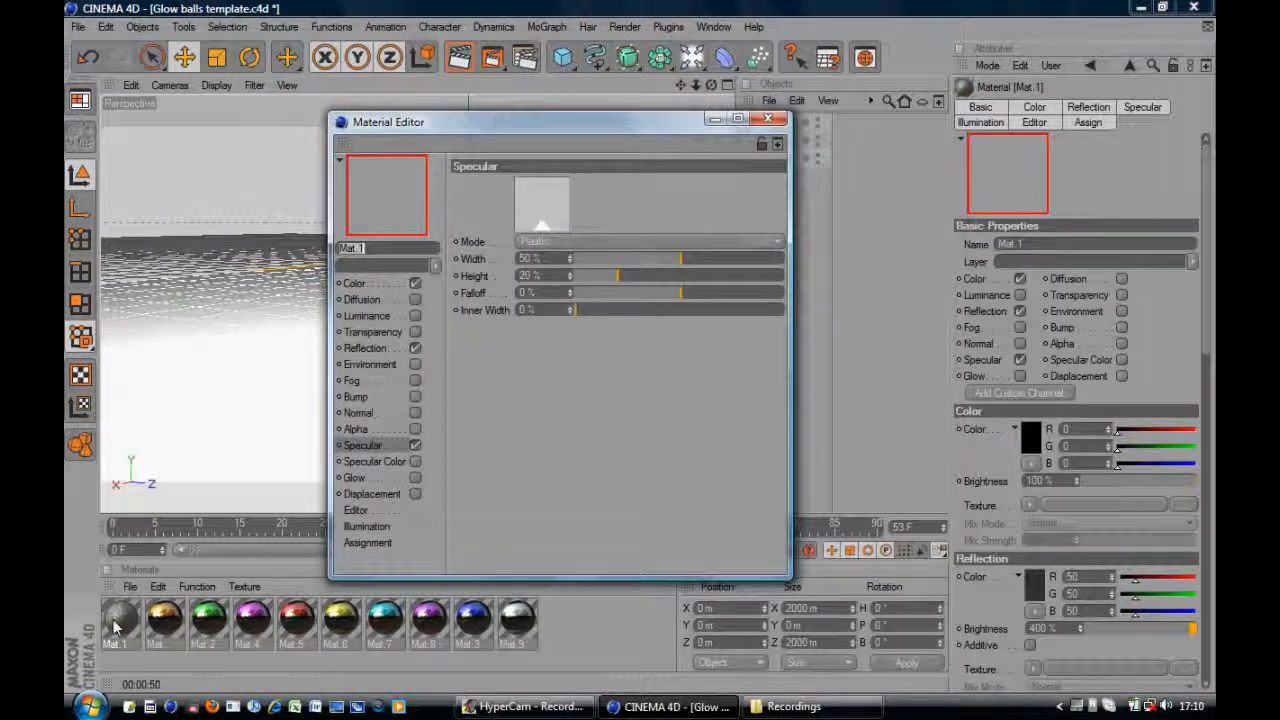
pyautogui.click(354, 284)
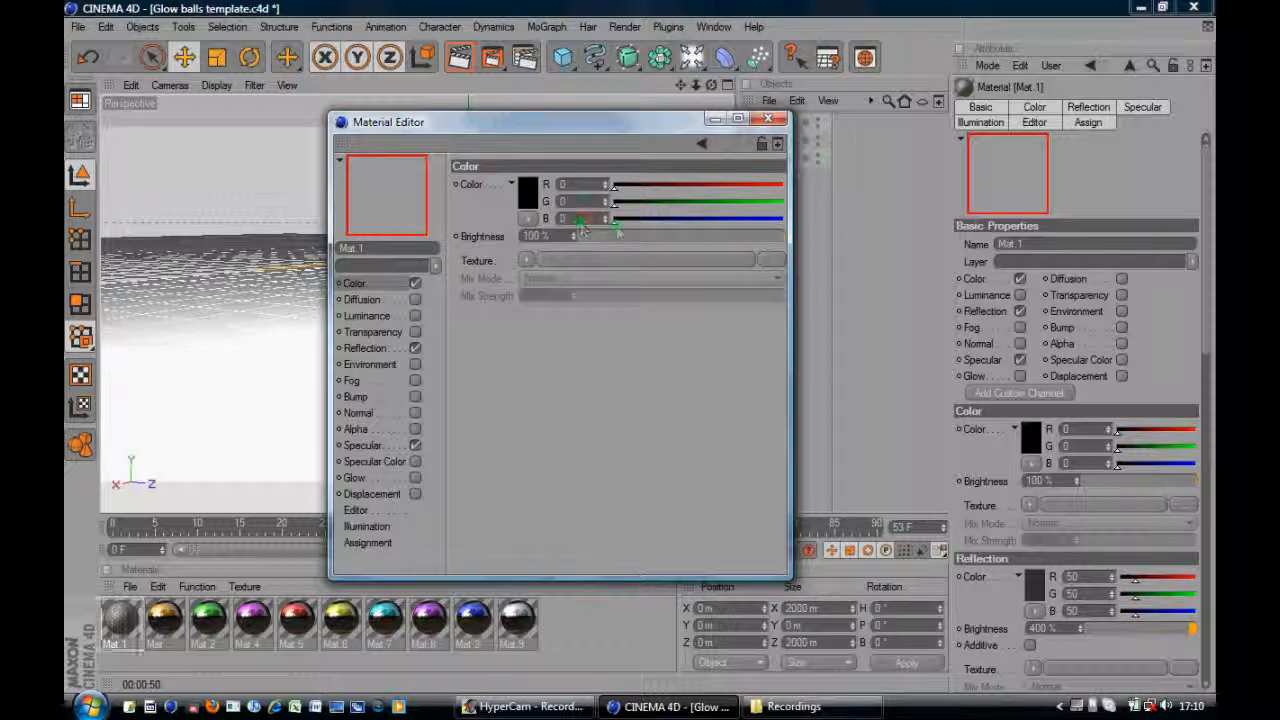
pyautogui.click(368, 348)
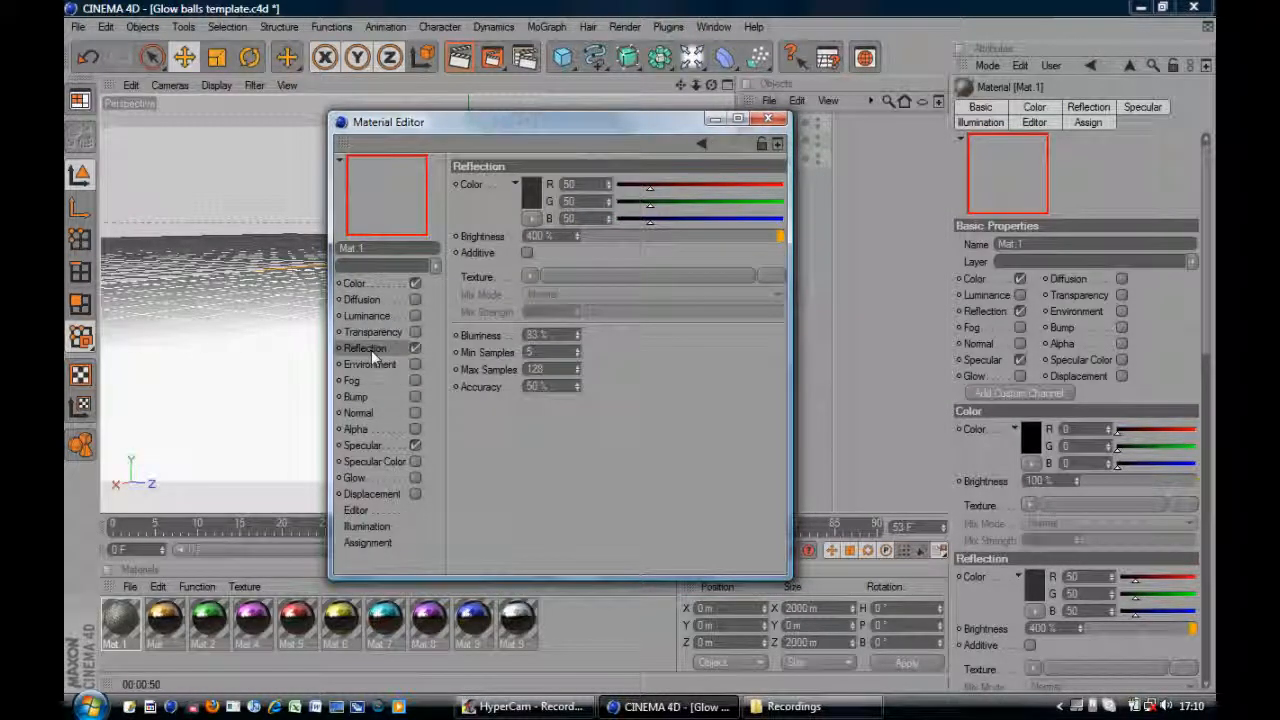
pyautogui.moveTo(578, 185); pyautogui.dragTo(537, 191)
pyautogui.moveTo(600, 219); pyautogui.dragTo(548, 228)
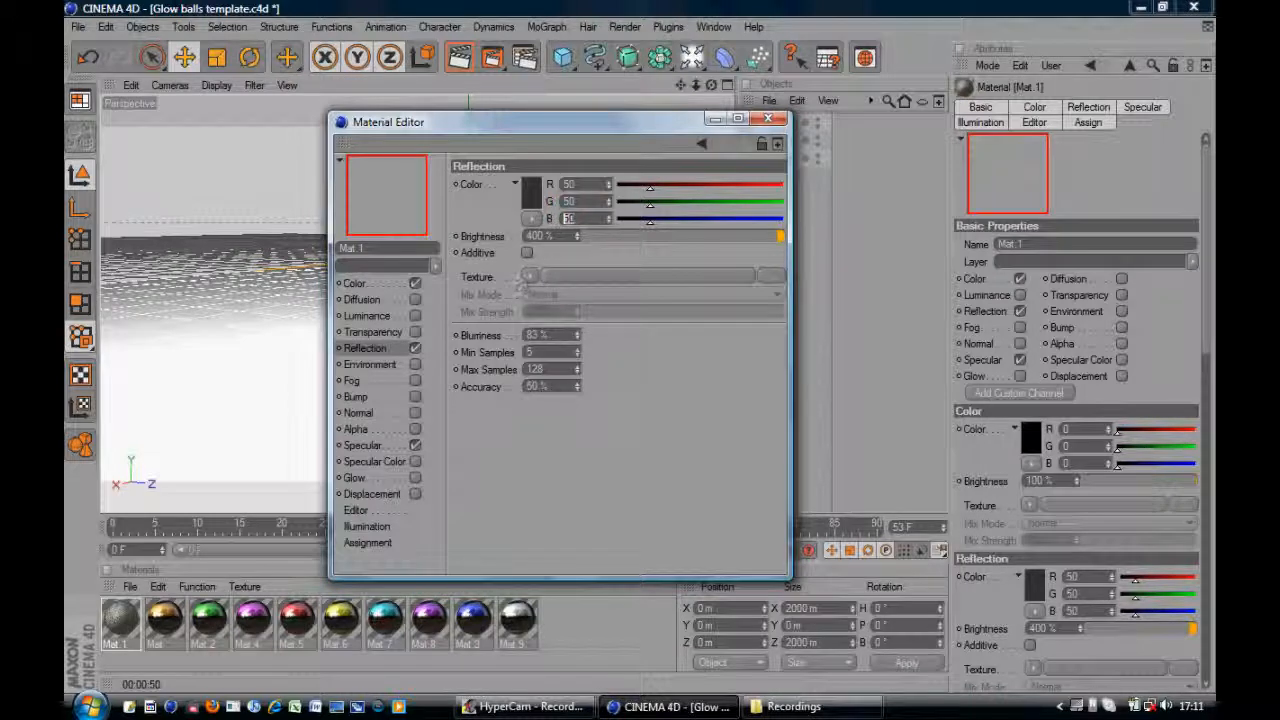
pyautogui.moveTo(562, 236); pyautogui.dragTo(524, 238)
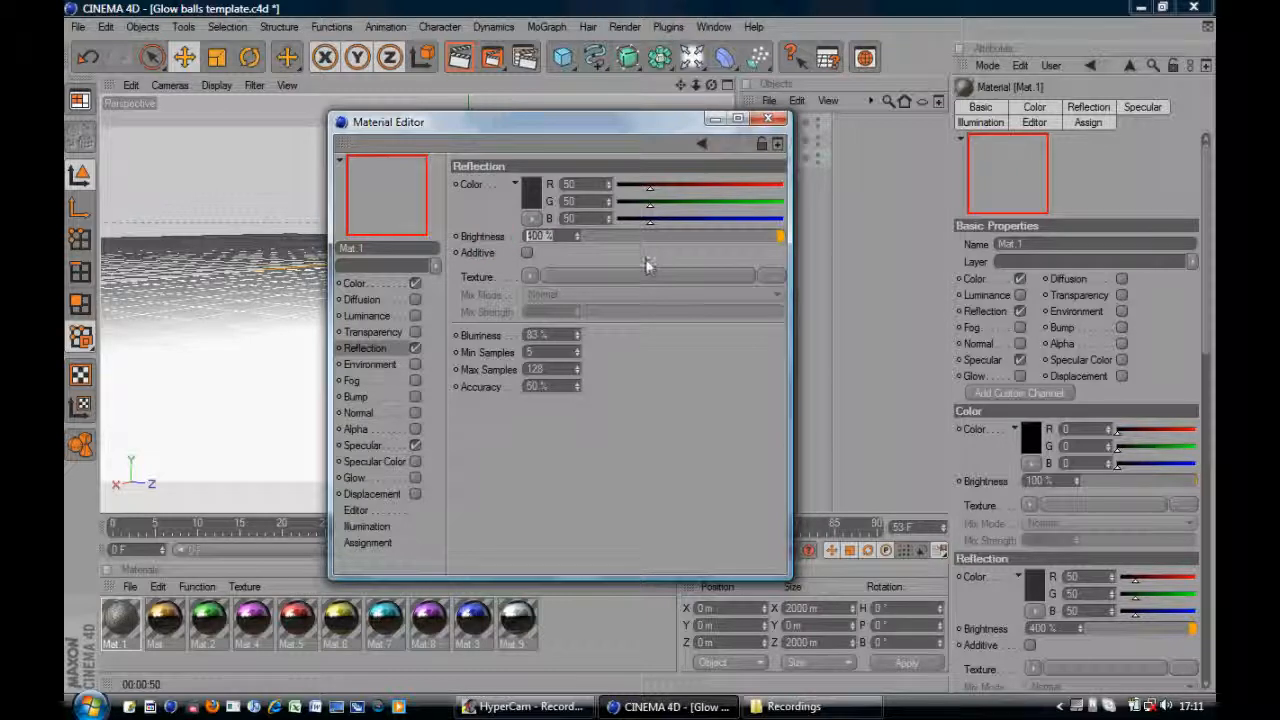
pyautogui.click(578, 340)
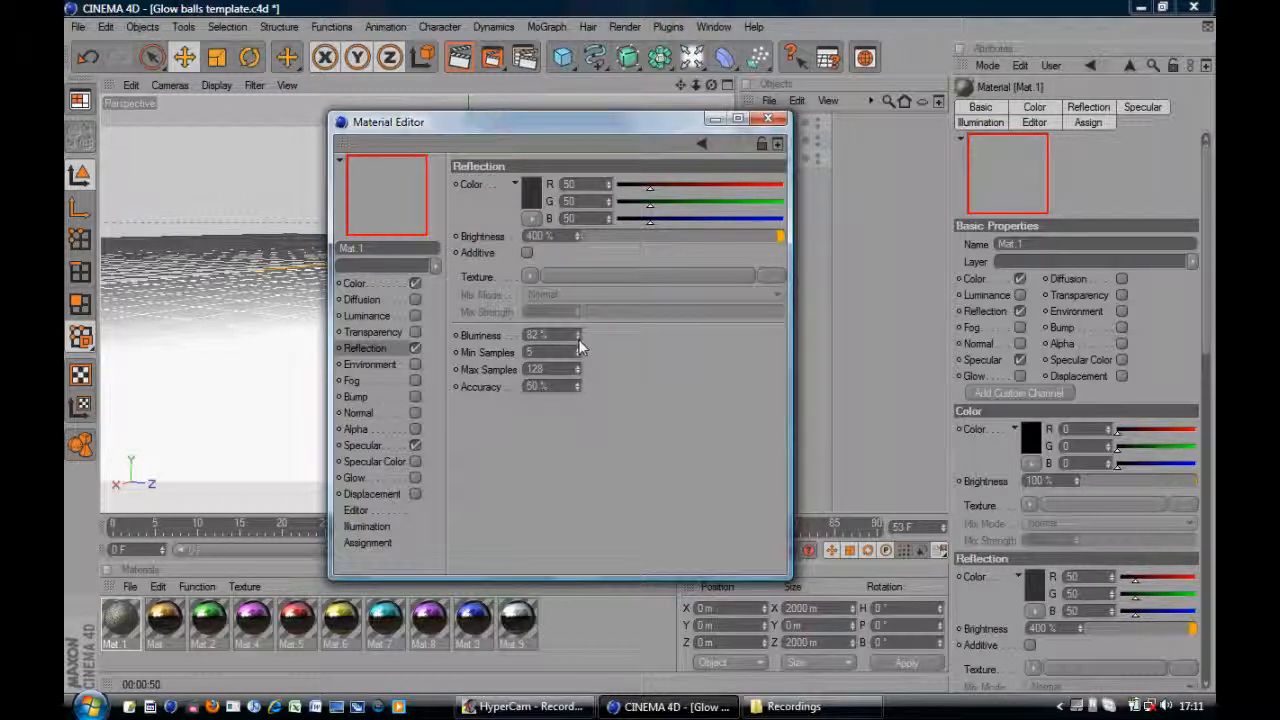
pyautogui.click(579, 340)
pyautogui.click(579, 340)
# Check the specular, color and reflection channels of Mat.1, then close the Material Editor.
pyautogui.click(362, 446)
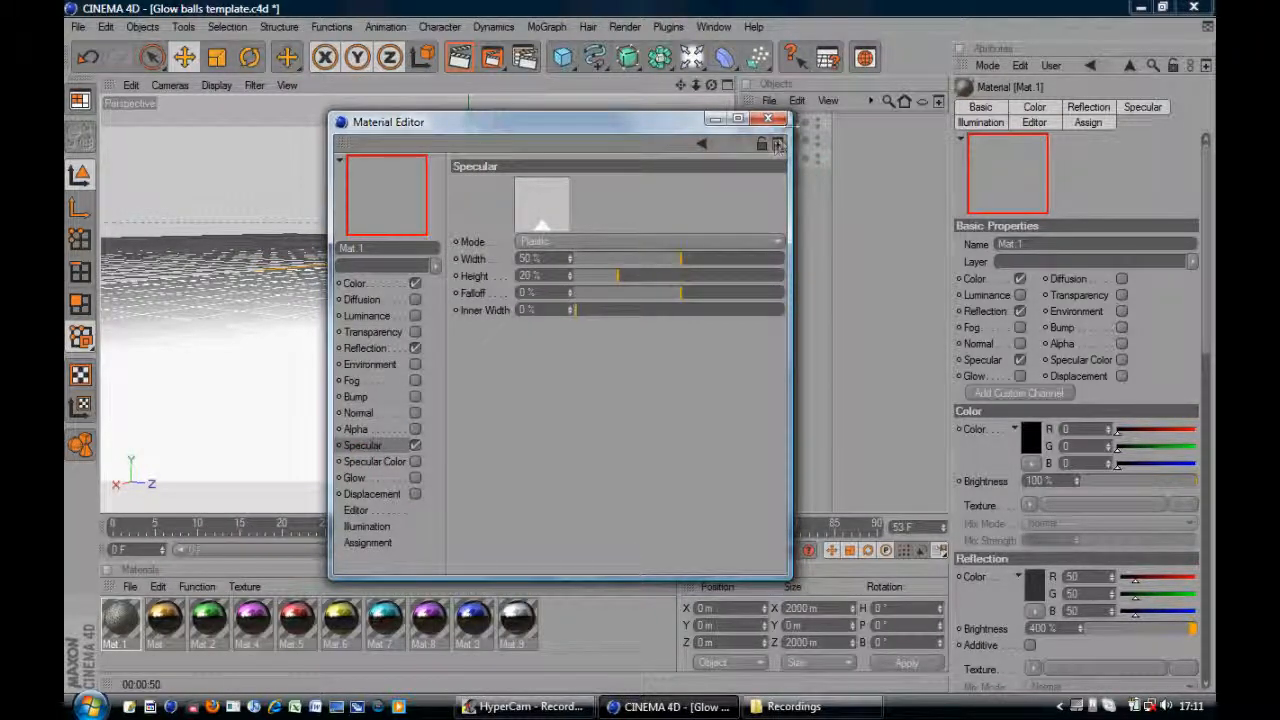
pyautogui.click(392, 283)
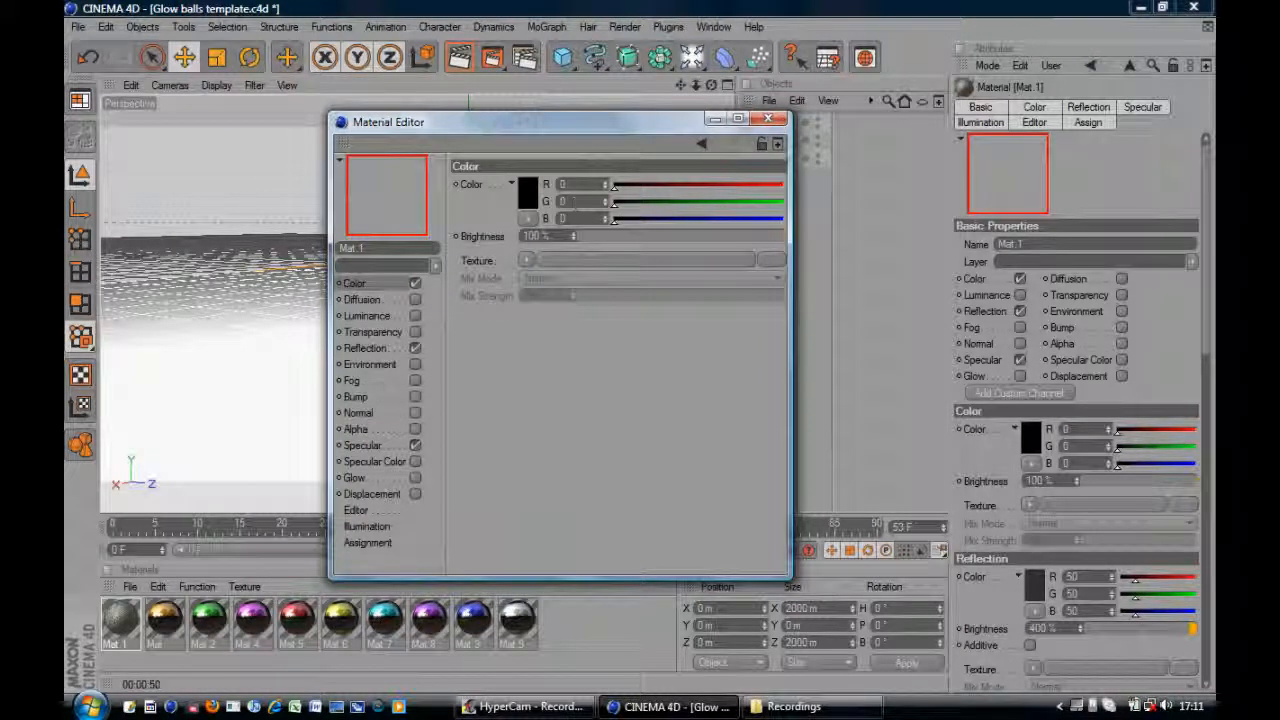
pyautogui.click(366, 348)
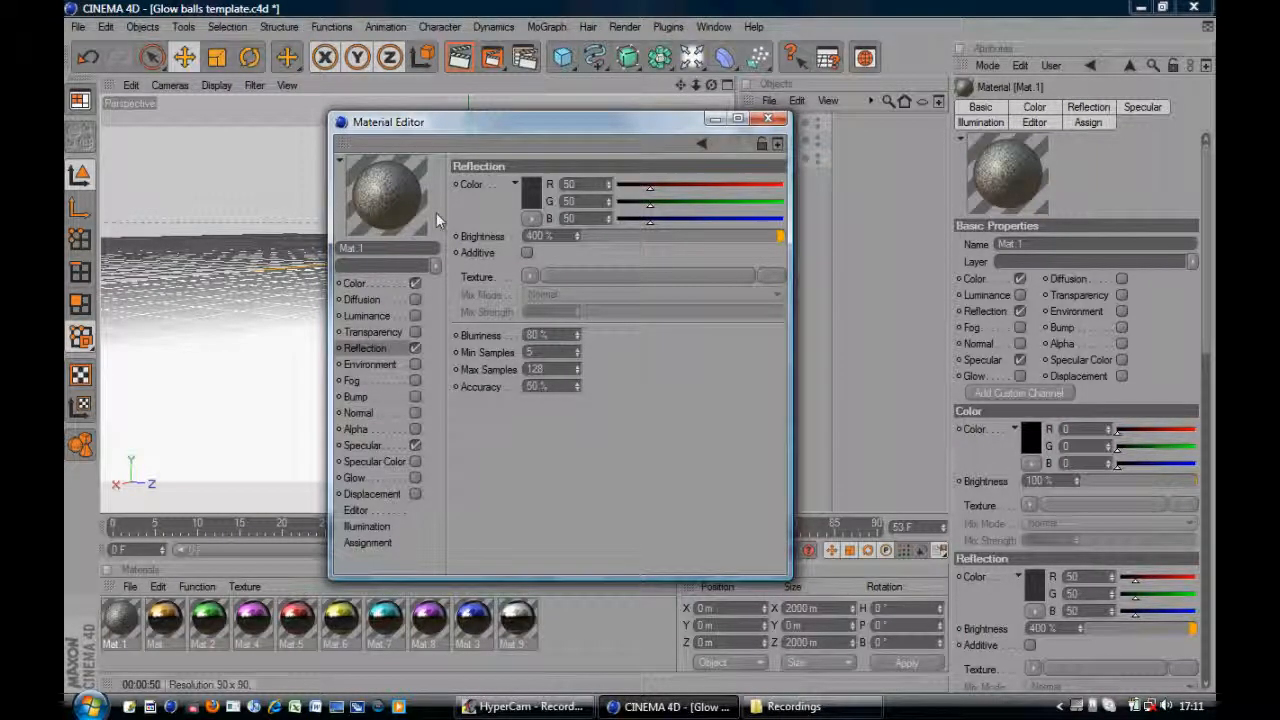
pyautogui.click(767, 119)
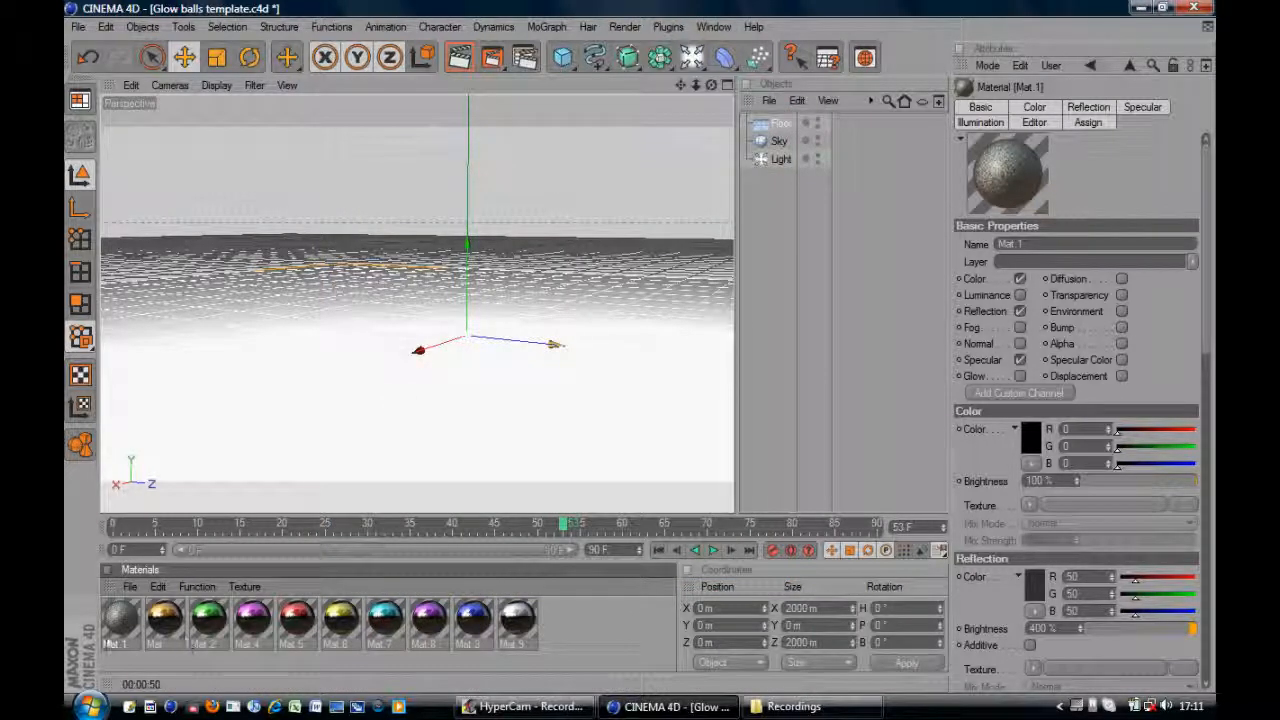
# Apply the Mat.1 material to both the floor and the sky, and render the active view as a preview.
pyautogui.moveTo(113, 633); pyautogui.dragTo(785, 130)
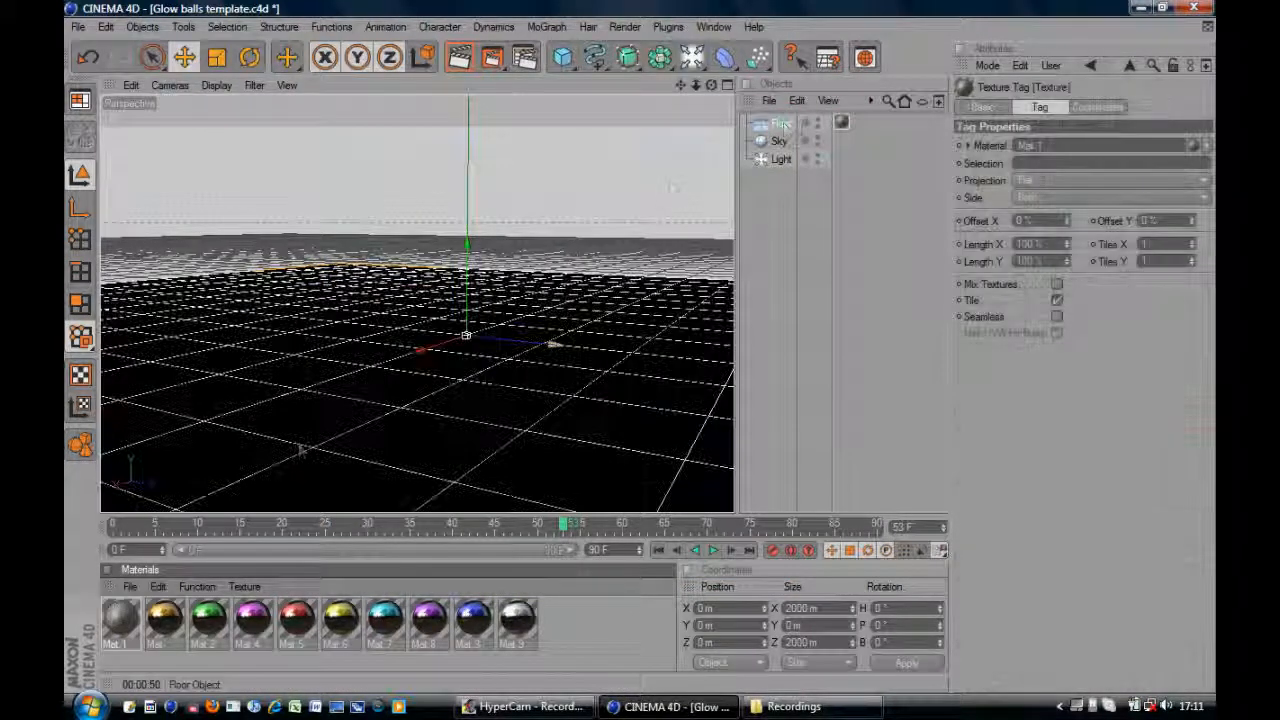
pyautogui.moveTo(118, 624); pyautogui.dragTo(805, 141)
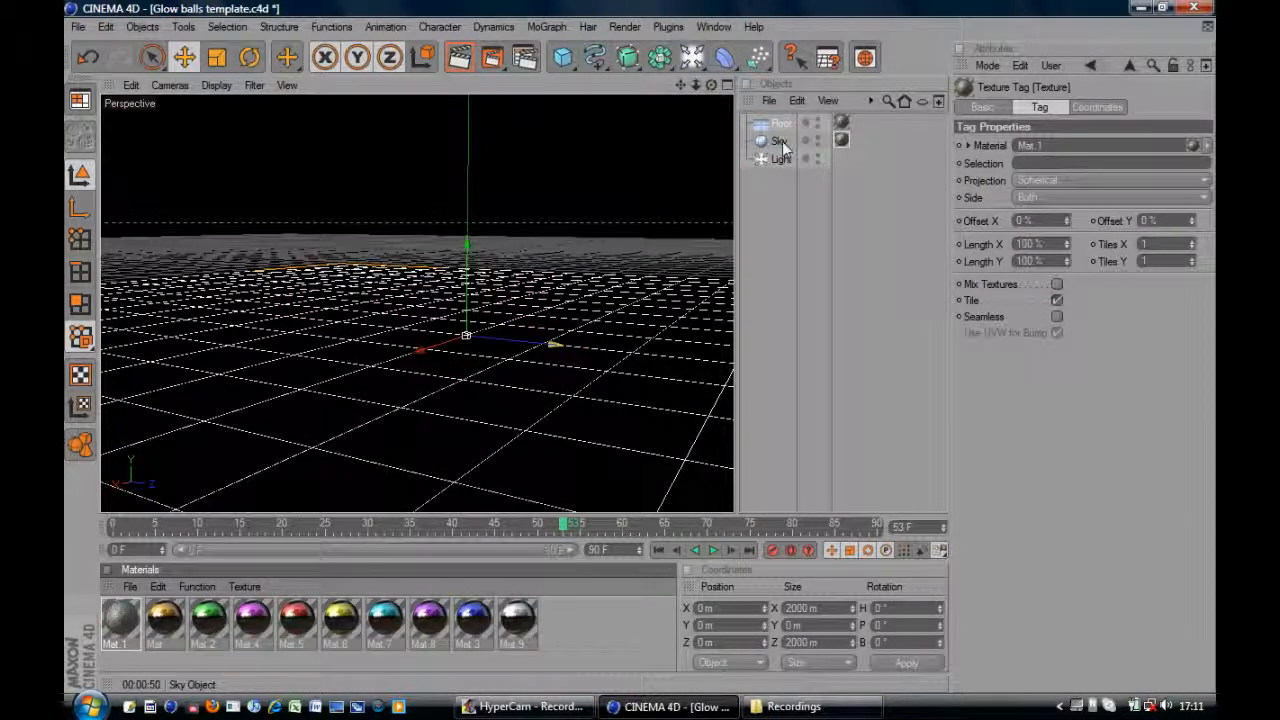
pyautogui.click(462, 60)
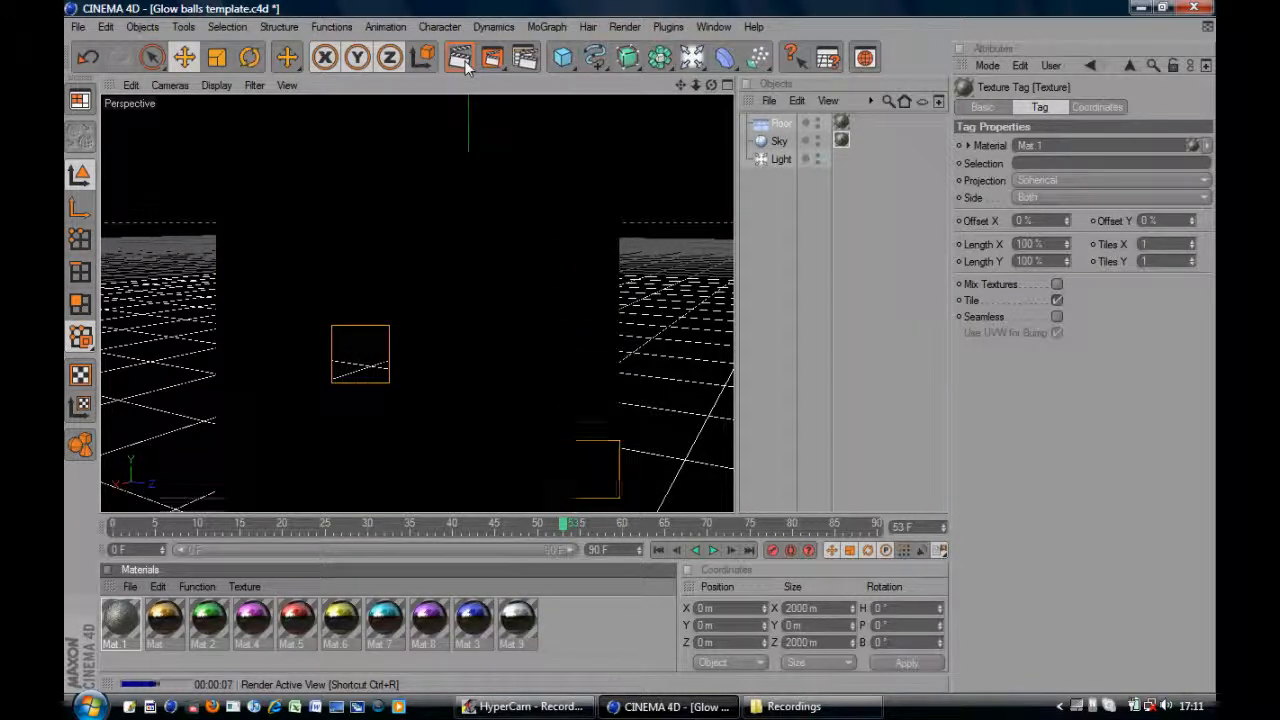
pyautogui.click(813, 358)
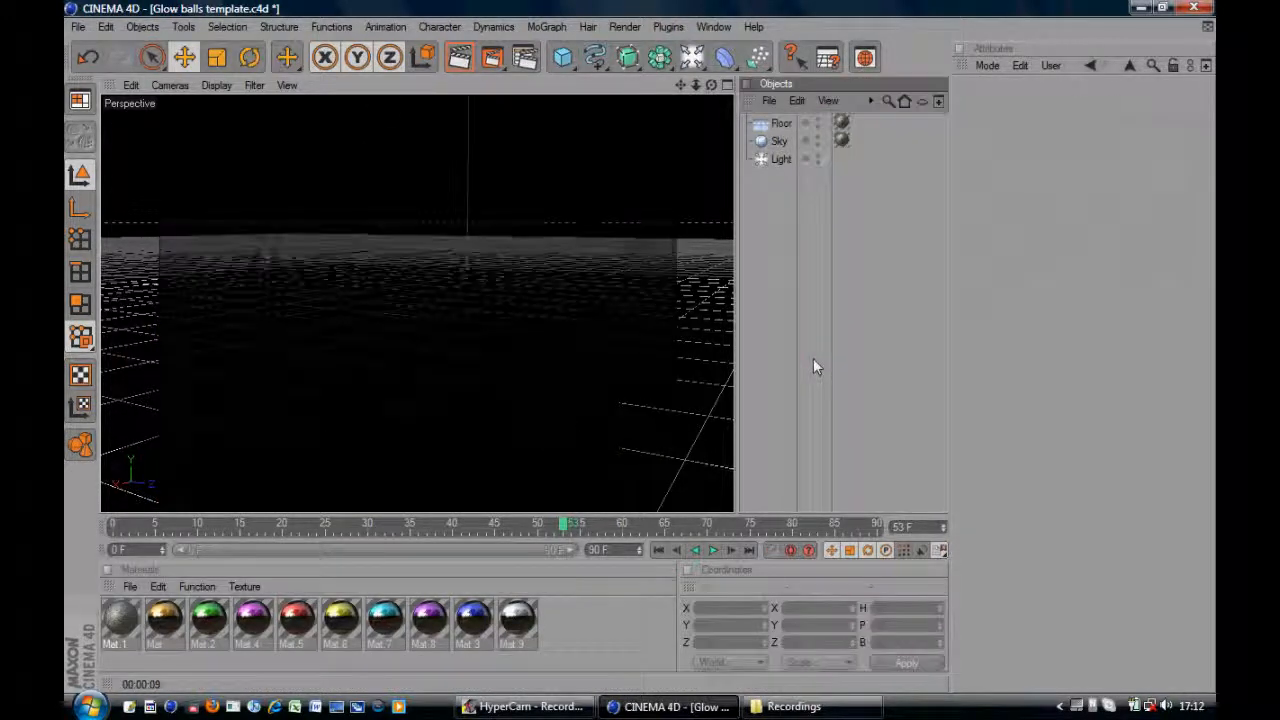
pyautogui.click(781, 160)
pyautogui.click(780, 123)
pyautogui.click(778, 141)
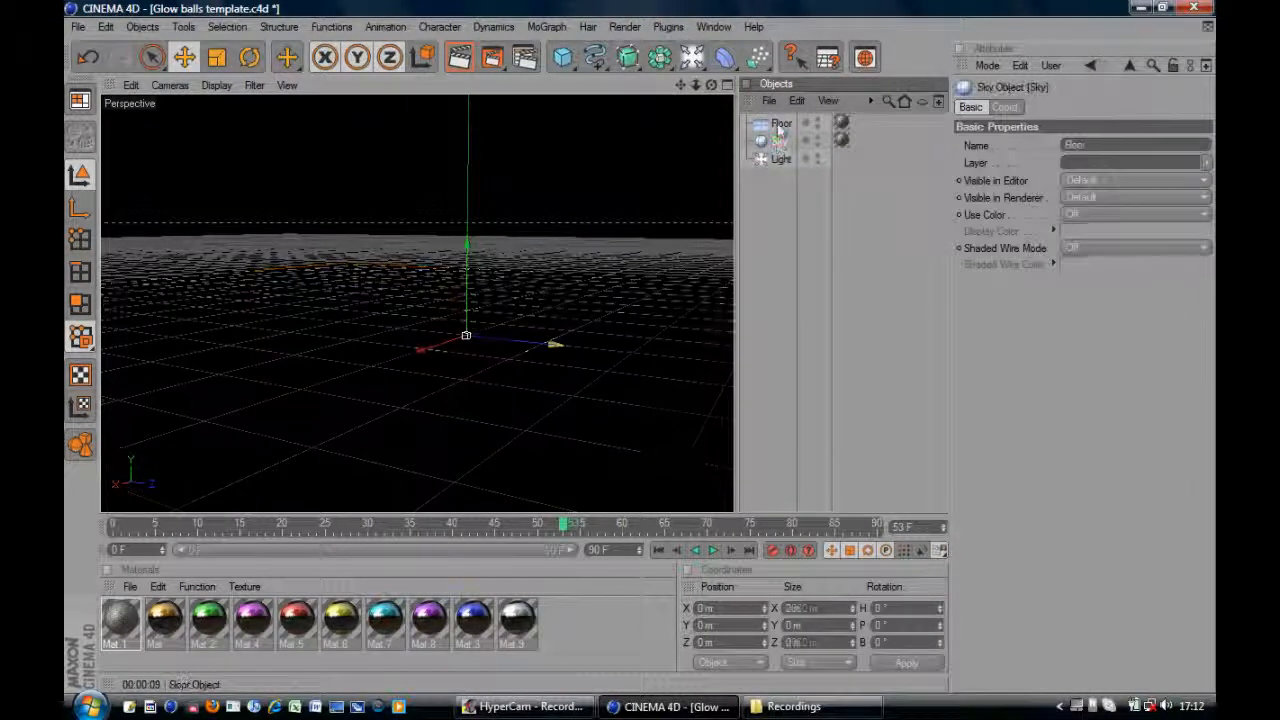
pyautogui.click(790, 234)
# Add a sphere sized 50 m on each axis and raise it above the floor to about 118 m on Y.
pyautogui.moveTo(566, 58); pyautogui.dragTo(716, 87)
pyautogui.moveTo(467, 245); pyautogui.dragTo(467, 135)
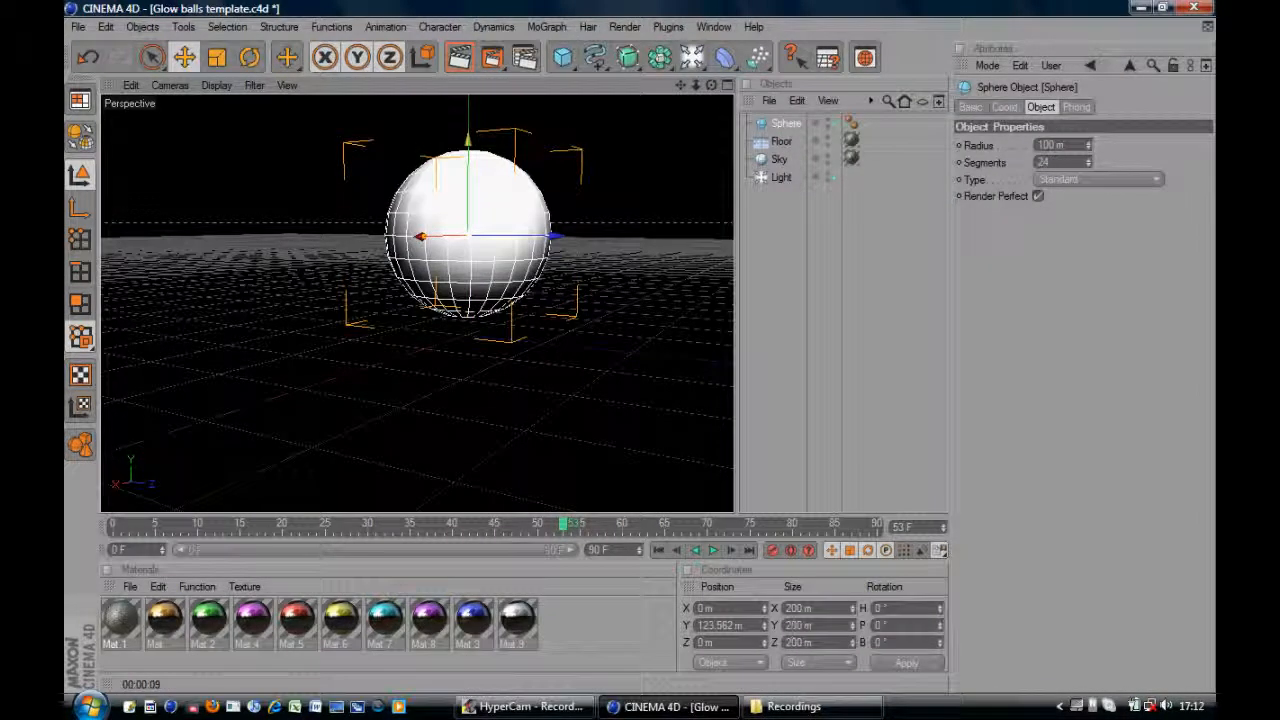
pyautogui.doubleClick(780, 608)
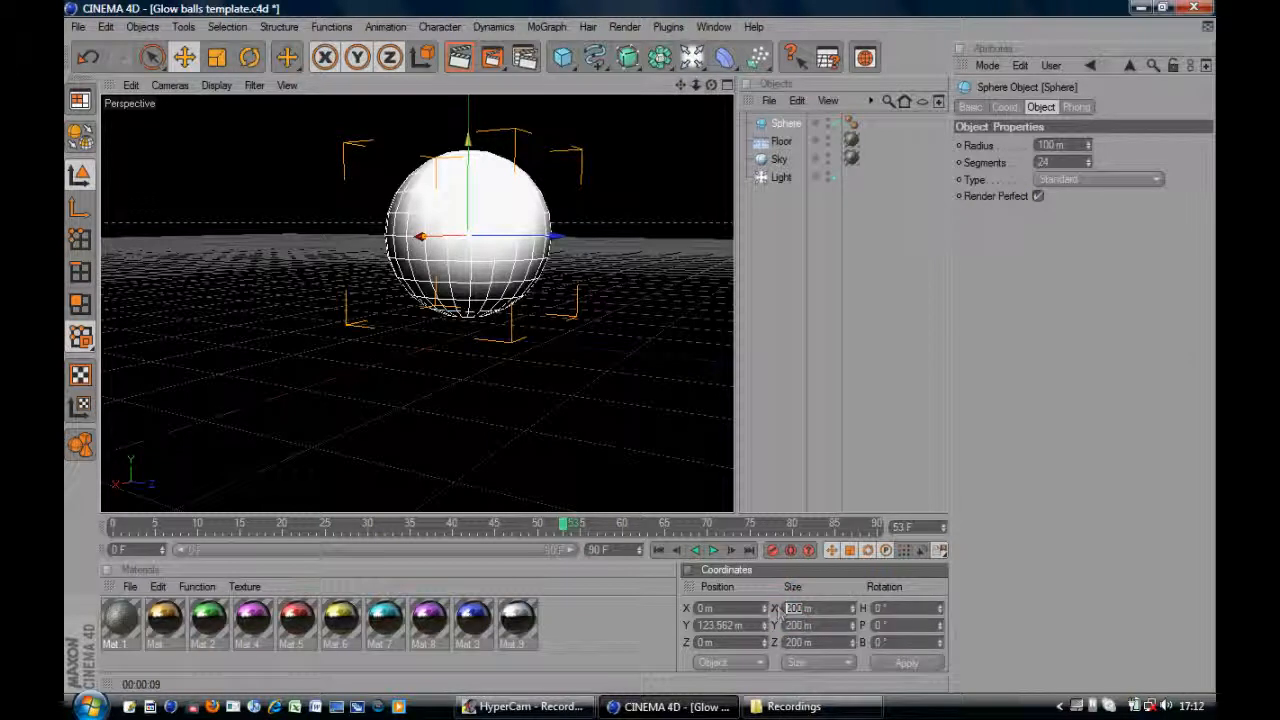
pyautogui.write('50')
pyautogui.press('Return')
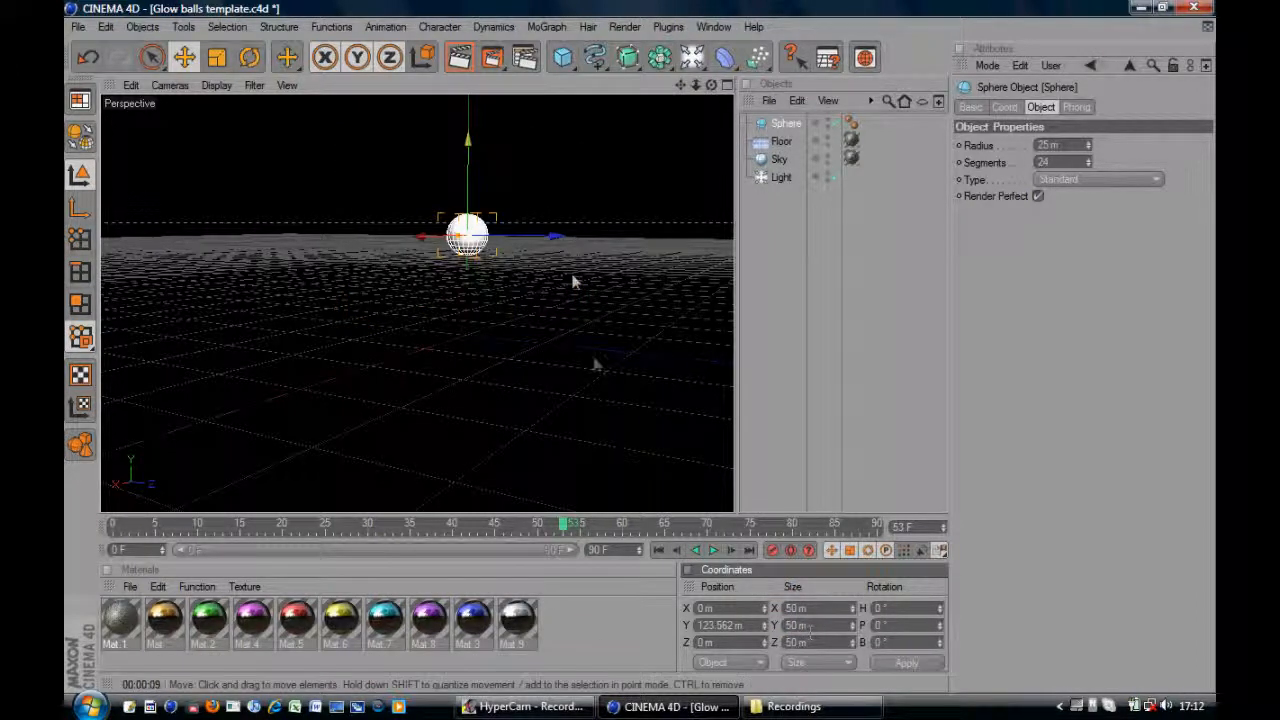
pyautogui.moveTo(467, 184); pyautogui.dragTo(467, 179)
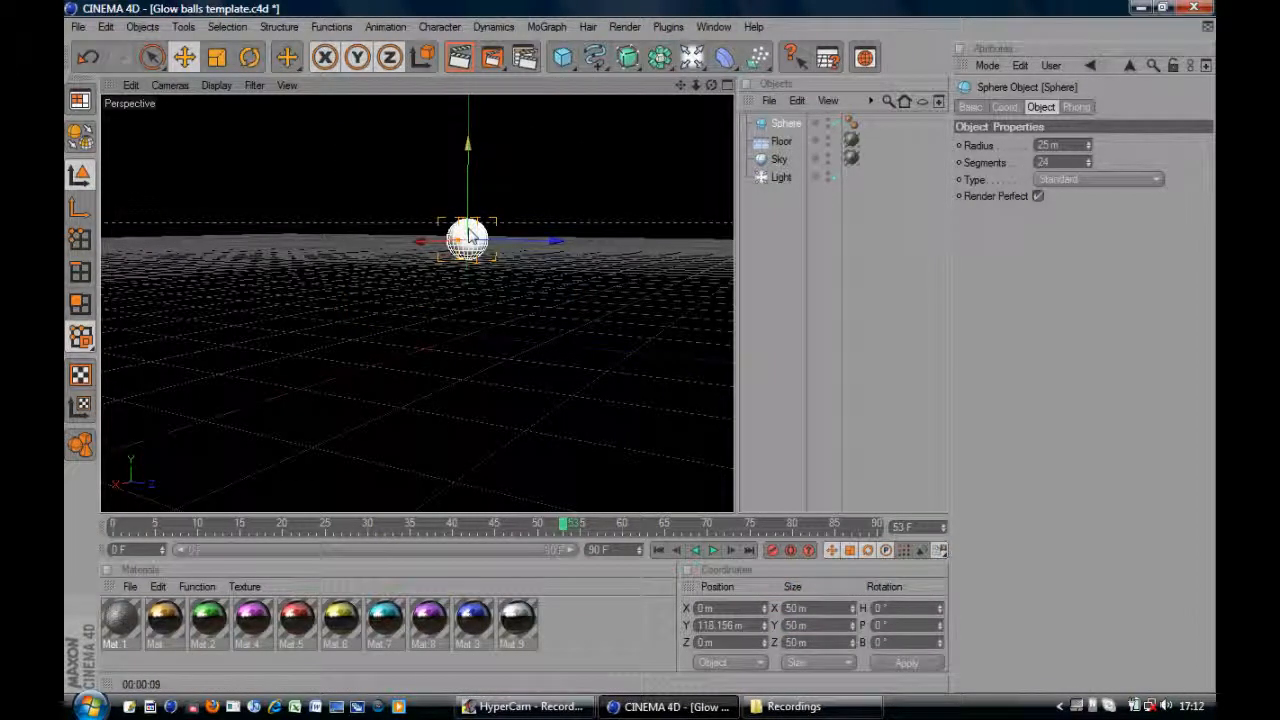
# Set the sphere's number of segments to 75.
pyautogui.scroll(1, 470, 237)
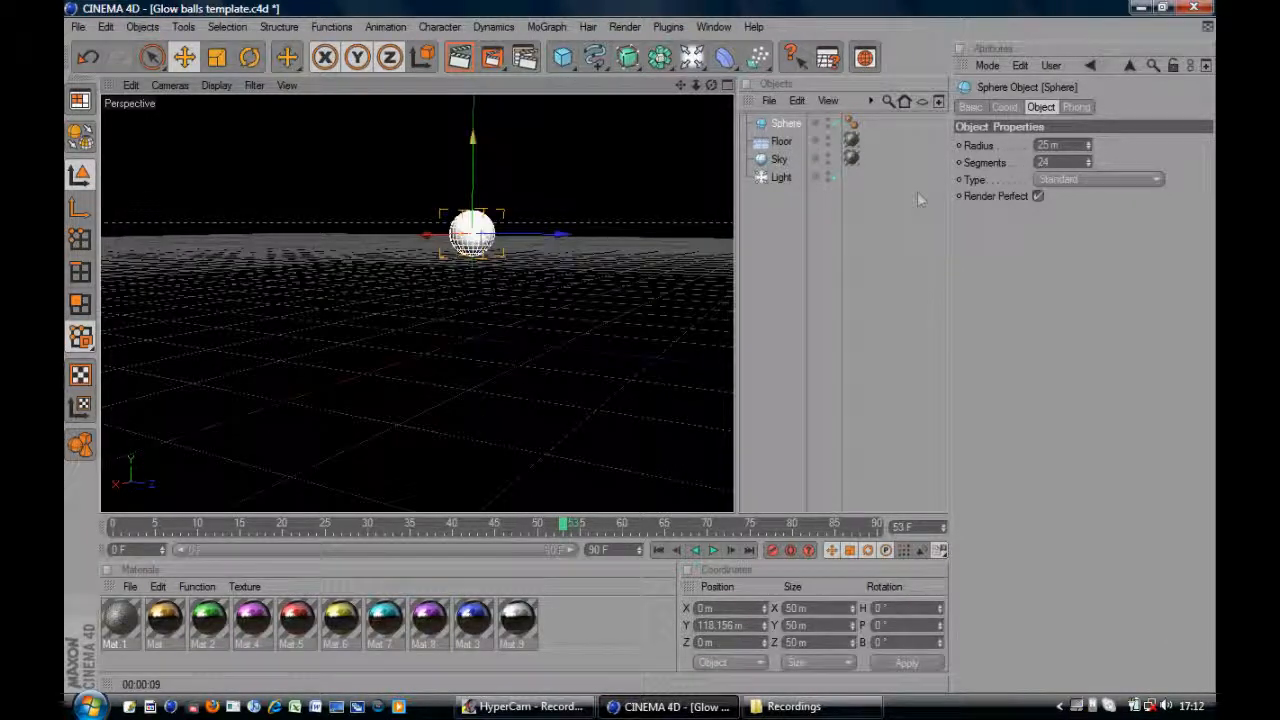
pyautogui.moveTo(1089, 162); pyautogui.dragTo(1089, 120)
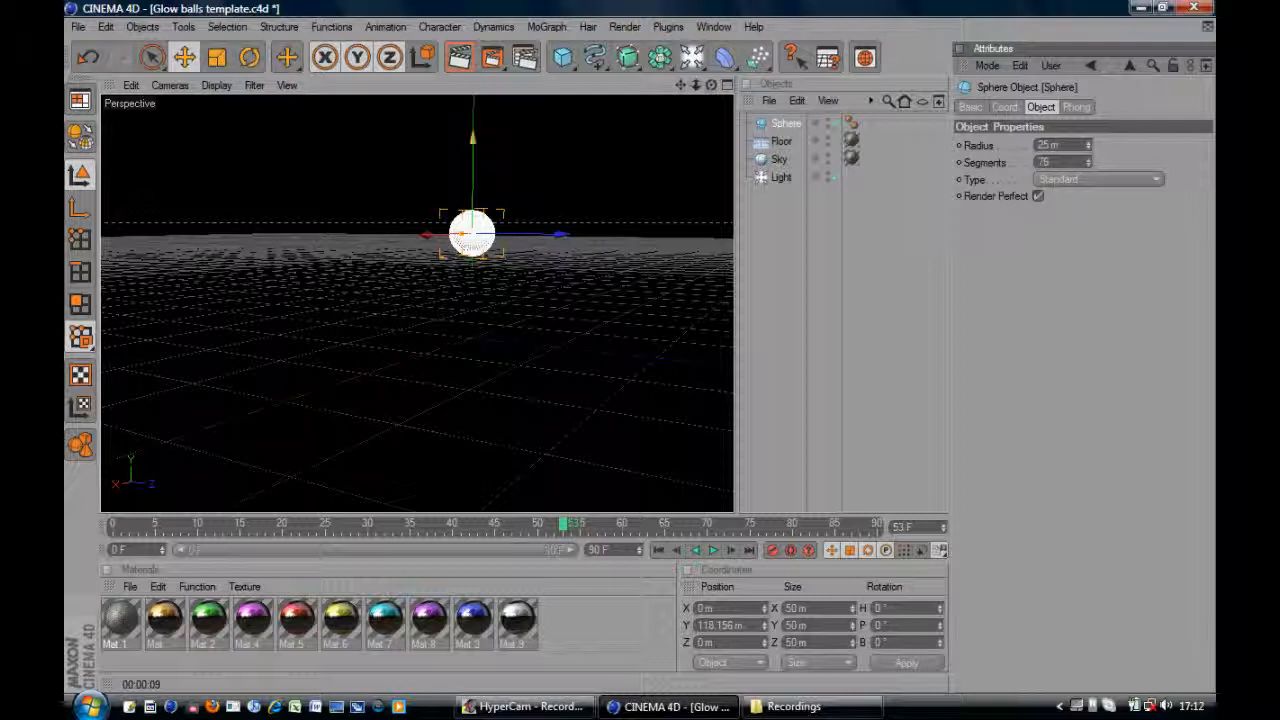
pyautogui.click(1089, 162)
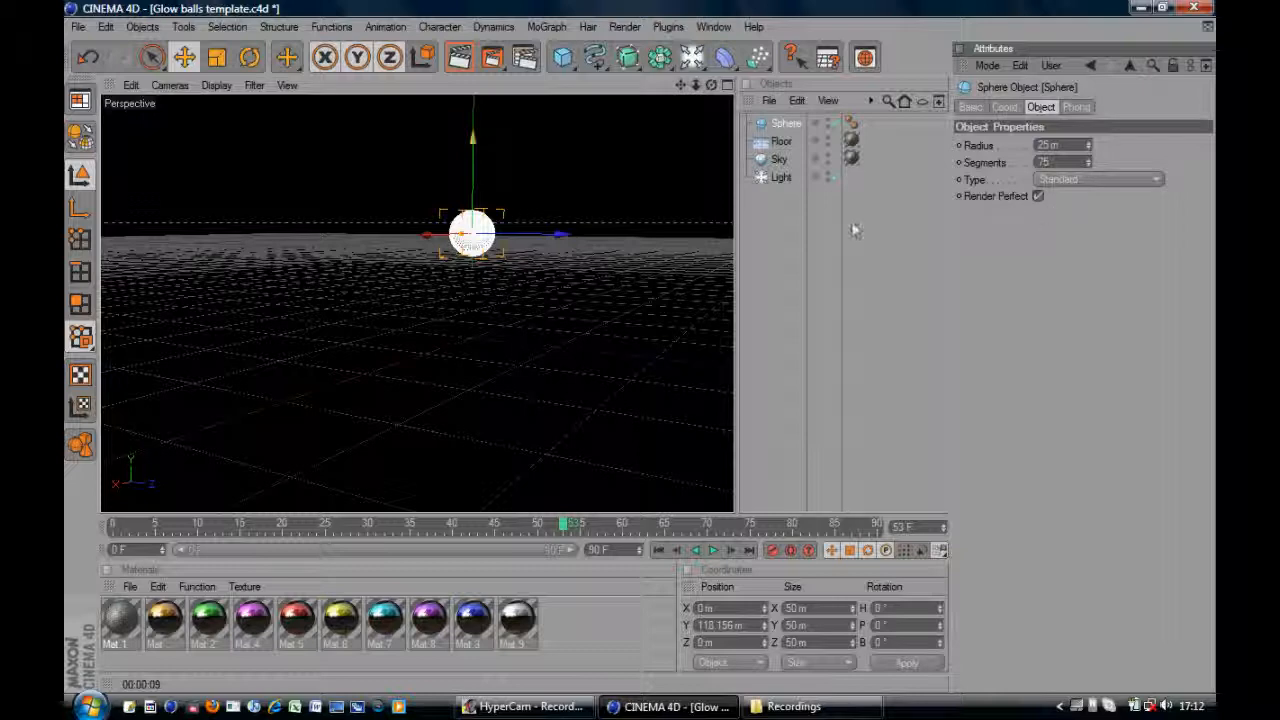
# Render the active view as a preview, and lower the sphere to about 91 m on Y.
pyautogui.click(655, 297)
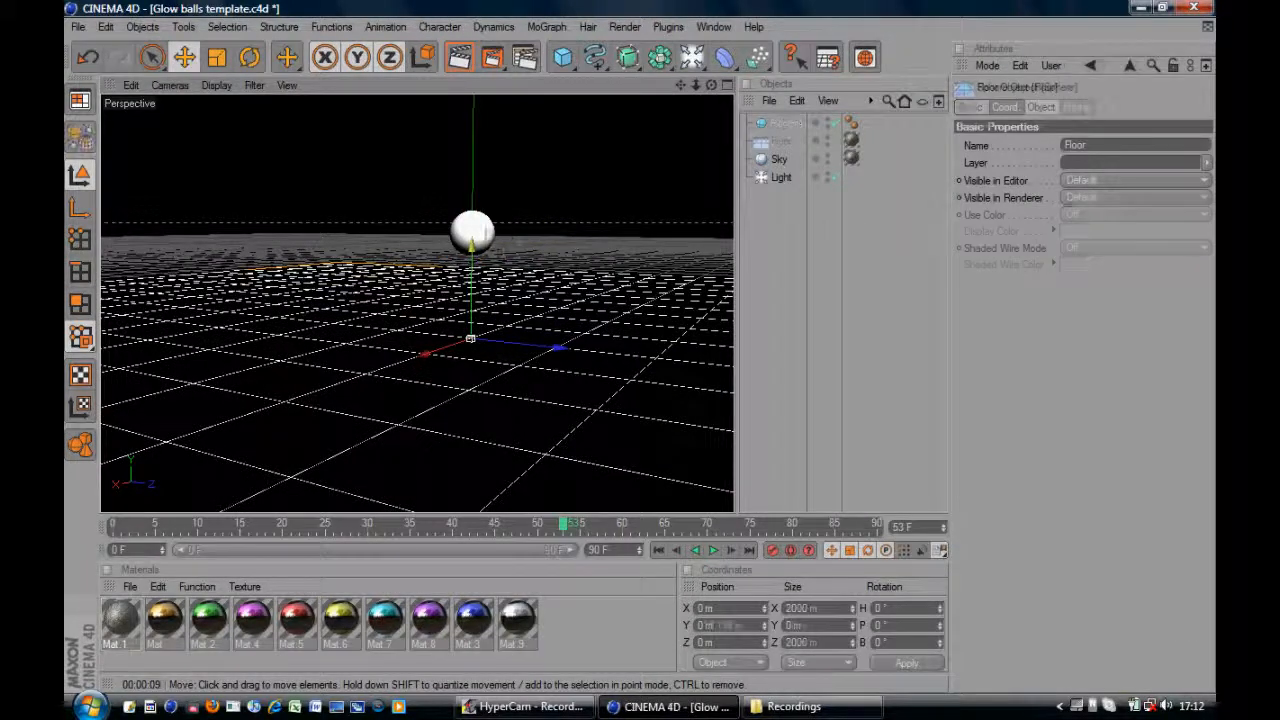
pyautogui.click(480, 236)
pyautogui.click(458, 60)
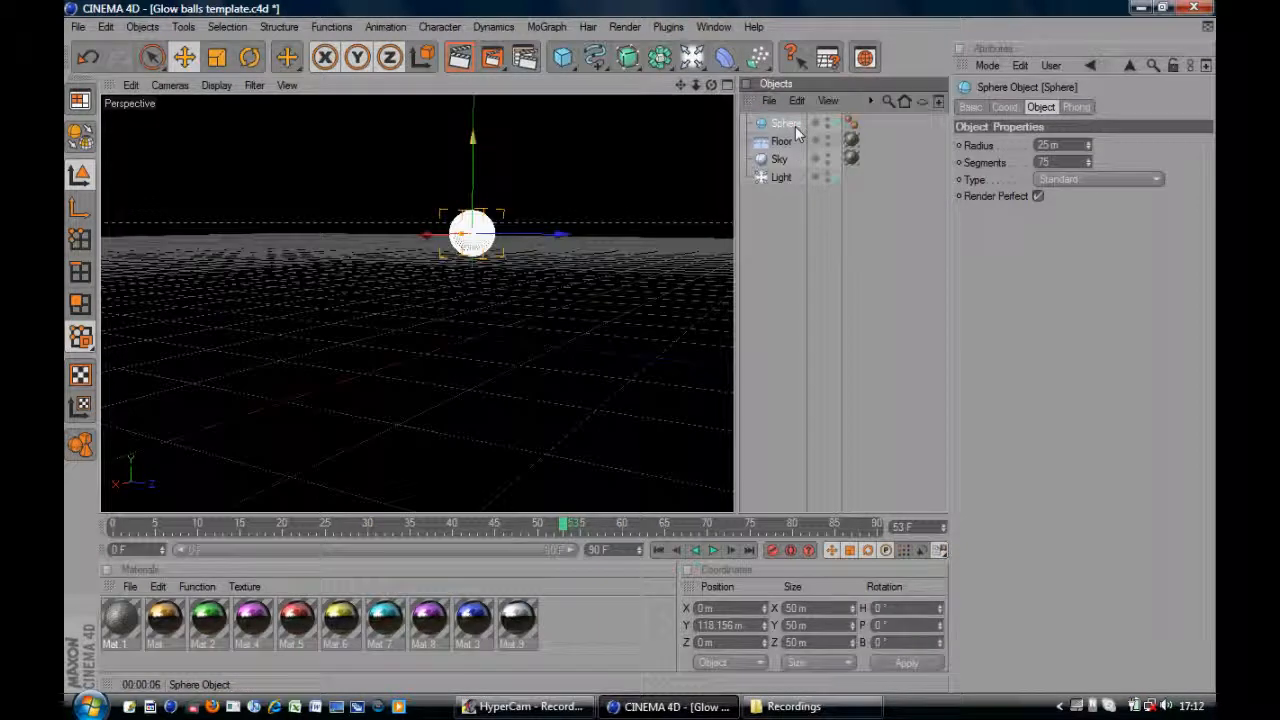
pyautogui.moveTo(474, 146); pyautogui.dragTo(474, 169)
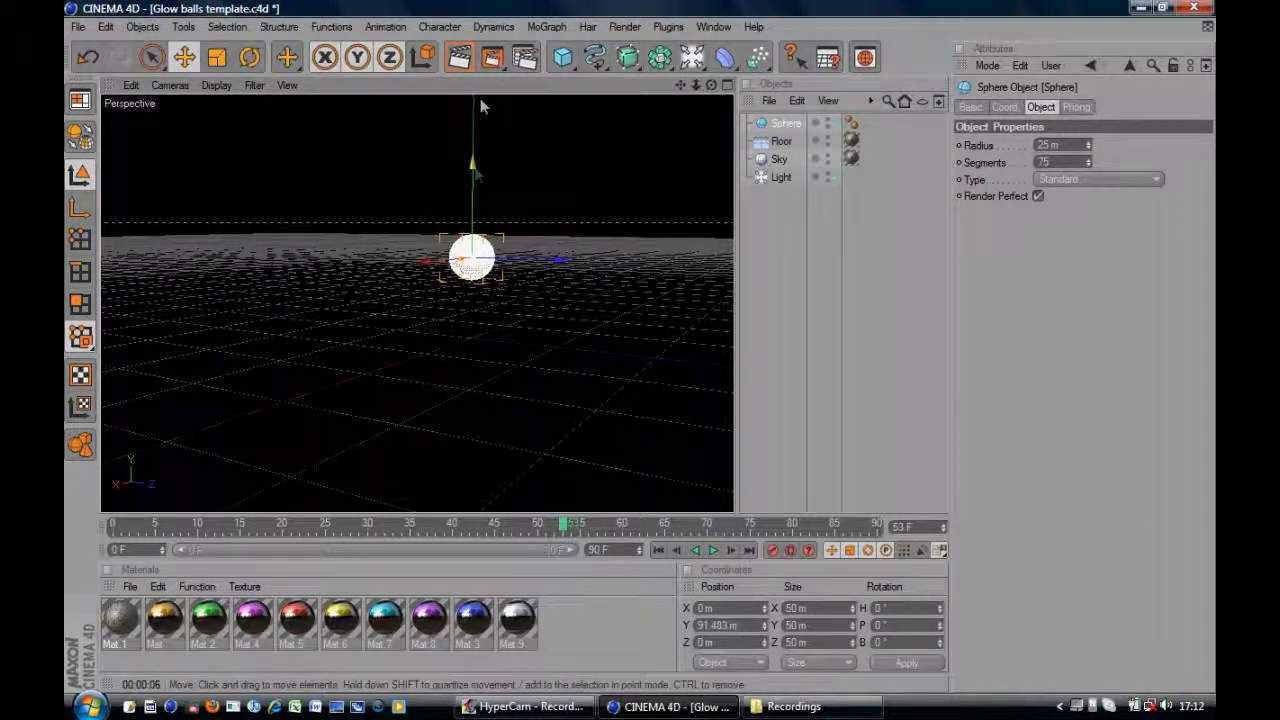
# Add a MoGraph Cloner in Grid Array mode with a count of 4 × 3 × 4 and make the sphere its child.
pyautogui.click(546, 26)
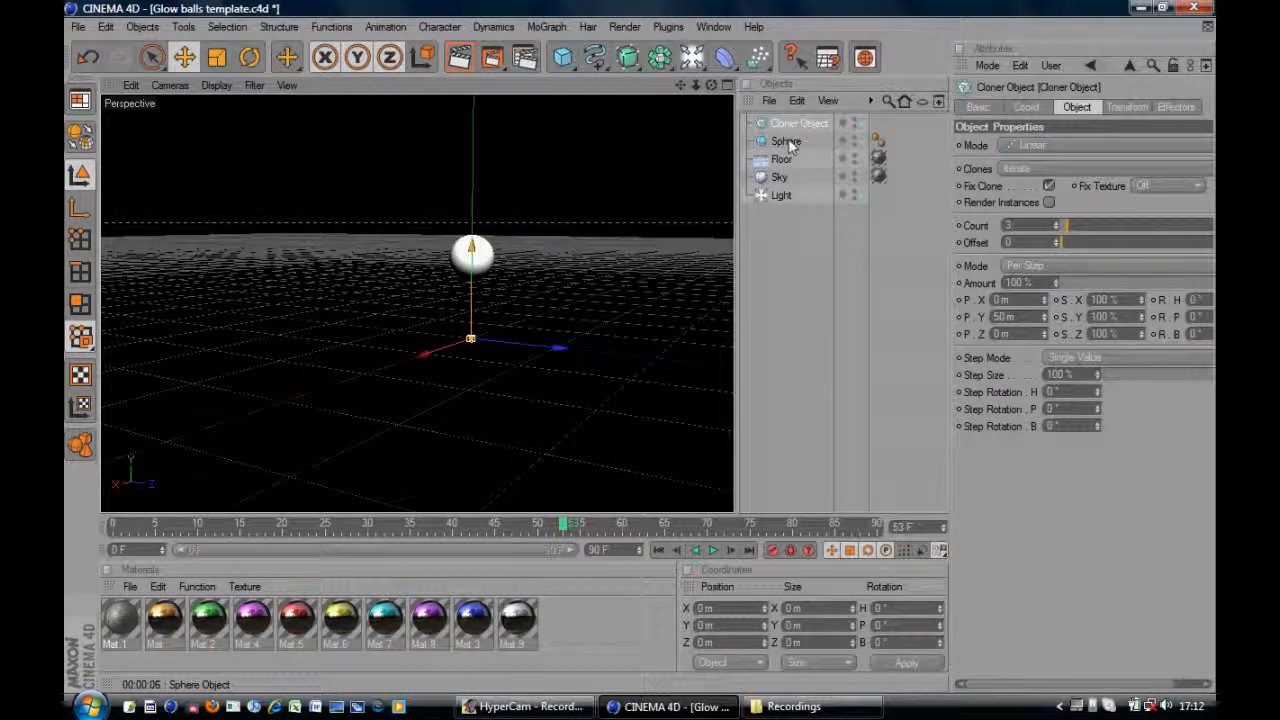
pyautogui.click(1033, 148)
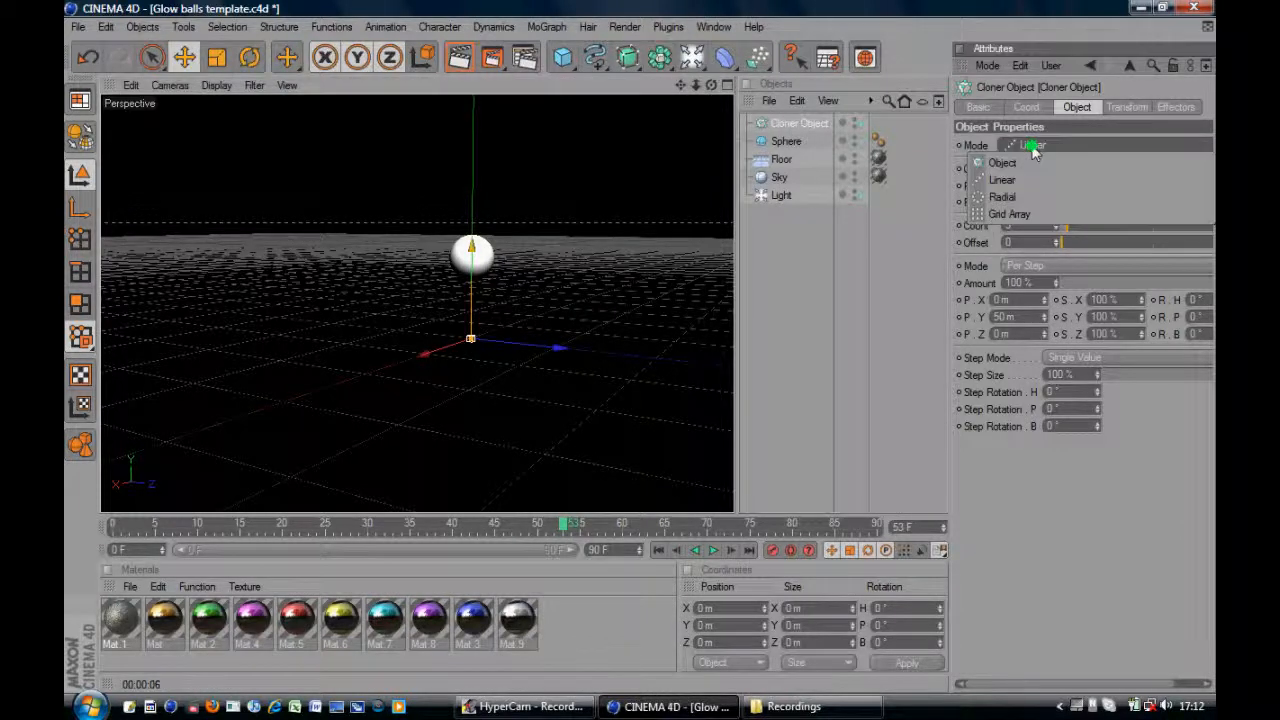
pyautogui.click(1055, 222)
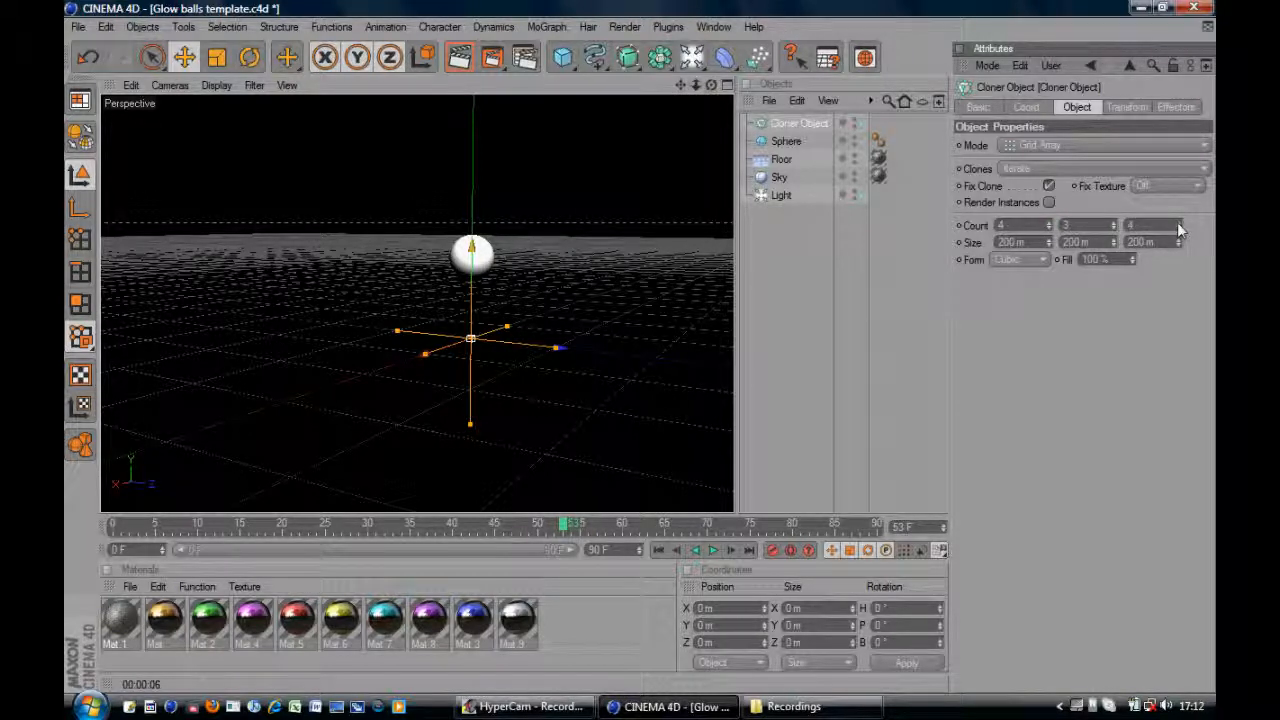
pyautogui.moveTo(785, 141); pyautogui.dragTo(803, 131)
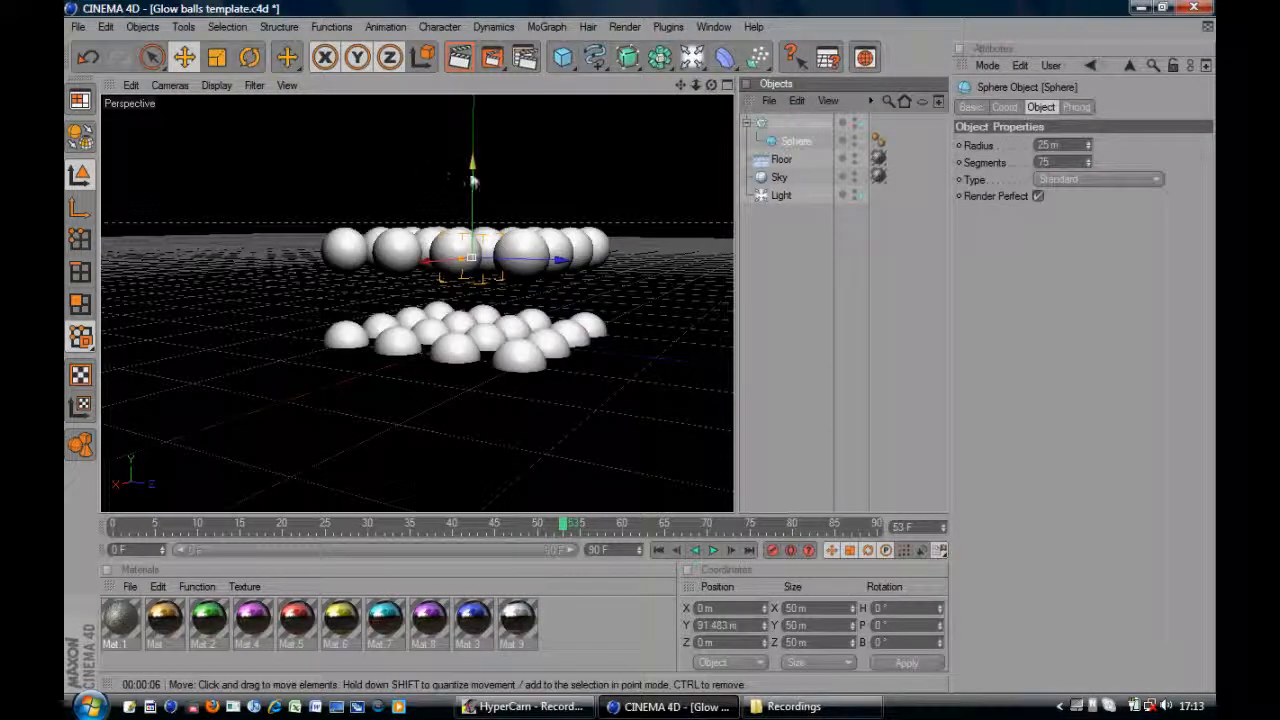
# Reduce the cloner grid's Y size to about 125 m and place the cloner at about 88 m on Y, above the floor.
pyautogui.moveTo(474, 190); pyautogui.dragTo(474, 54)
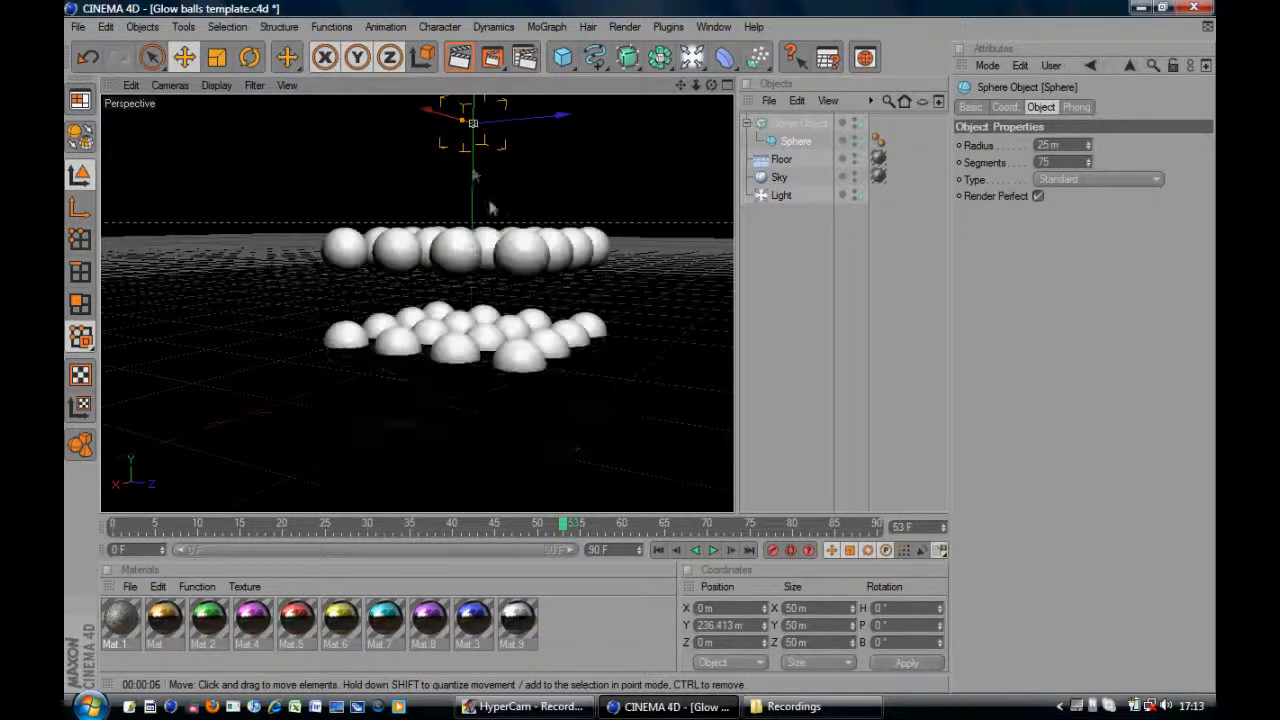
pyautogui.click(797, 122)
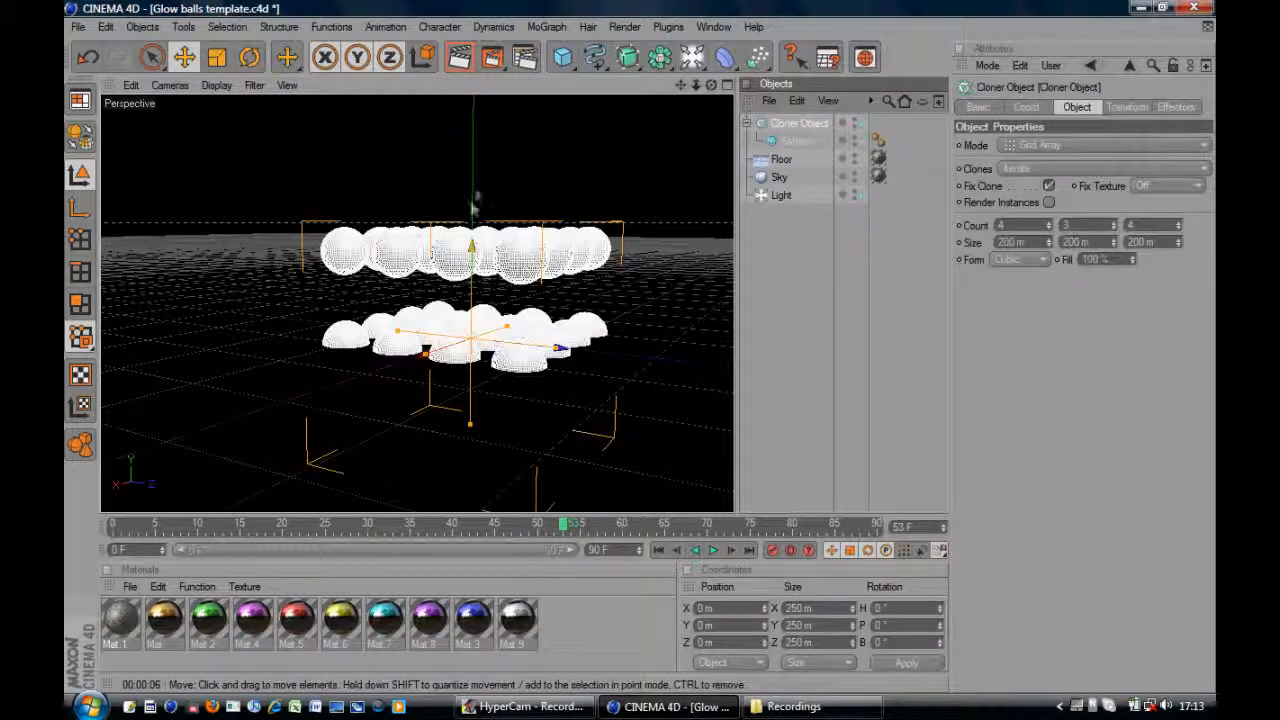
pyautogui.moveTo(474, 188); pyautogui.dragTo(474, 83)
pyautogui.moveTo(474, 140)
pyautogui.mouseDown()
pyautogui.moveTo(474, 128)
pyautogui.moveTo(474, 171)
pyautogui.mouseUp()
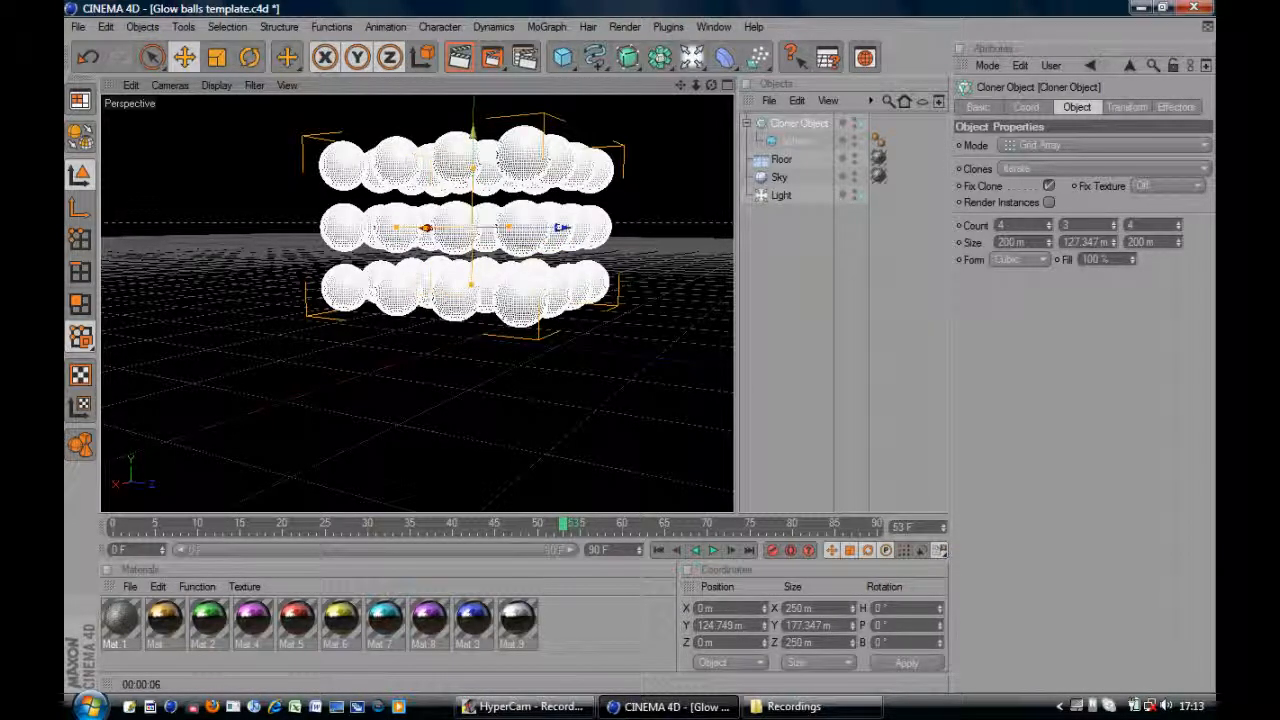
pyautogui.moveTo(472, 286); pyautogui.dragTo(472, 296)
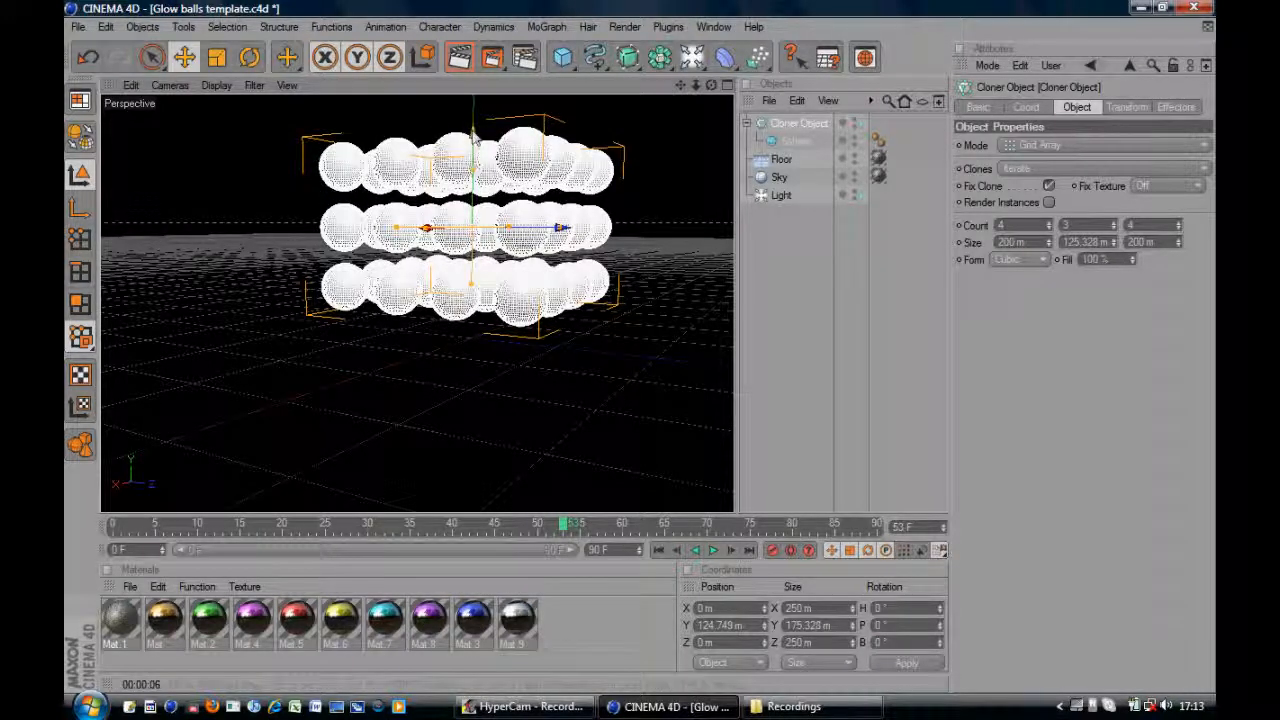
pyautogui.moveTo(472, 135)
pyautogui.mouseDown()
pyautogui.moveTo(472, 195)
pyautogui.moveTo(472, 158)
pyautogui.mouseUp()
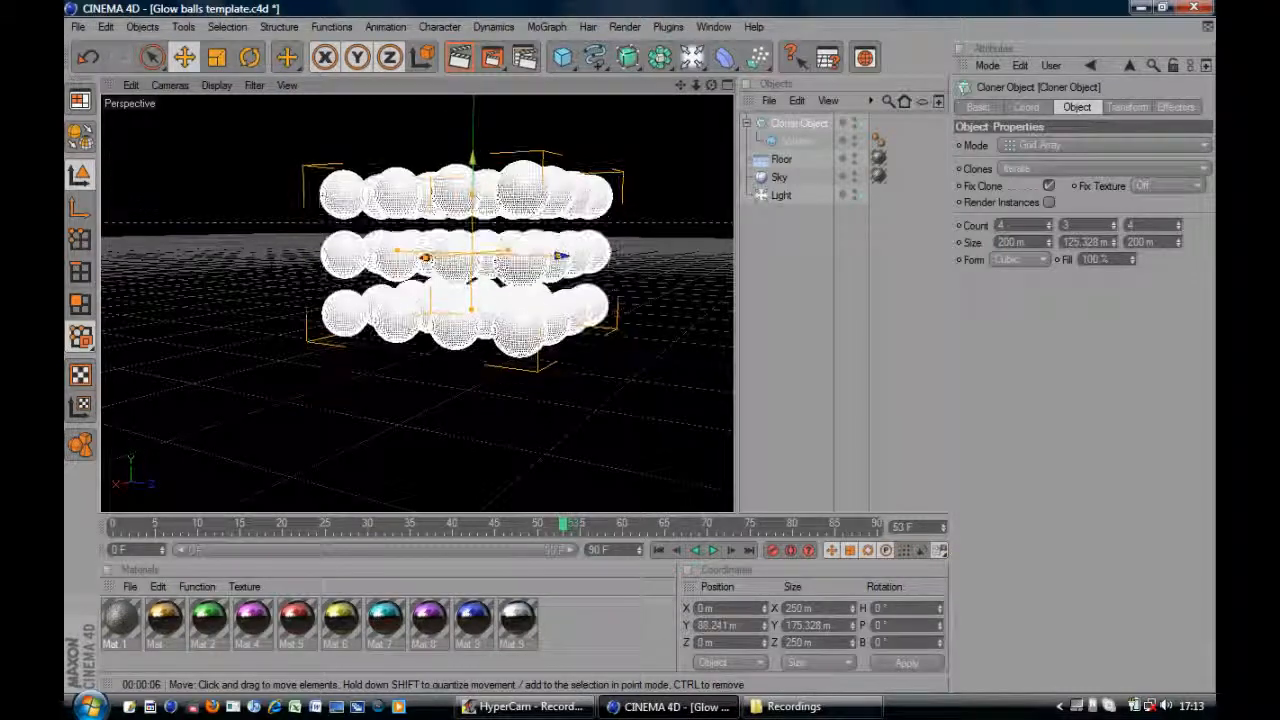
pyautogui.click(810, 297)
pyautogui.moveTo(796, 141); pyautogui.dragTo(799, 125)
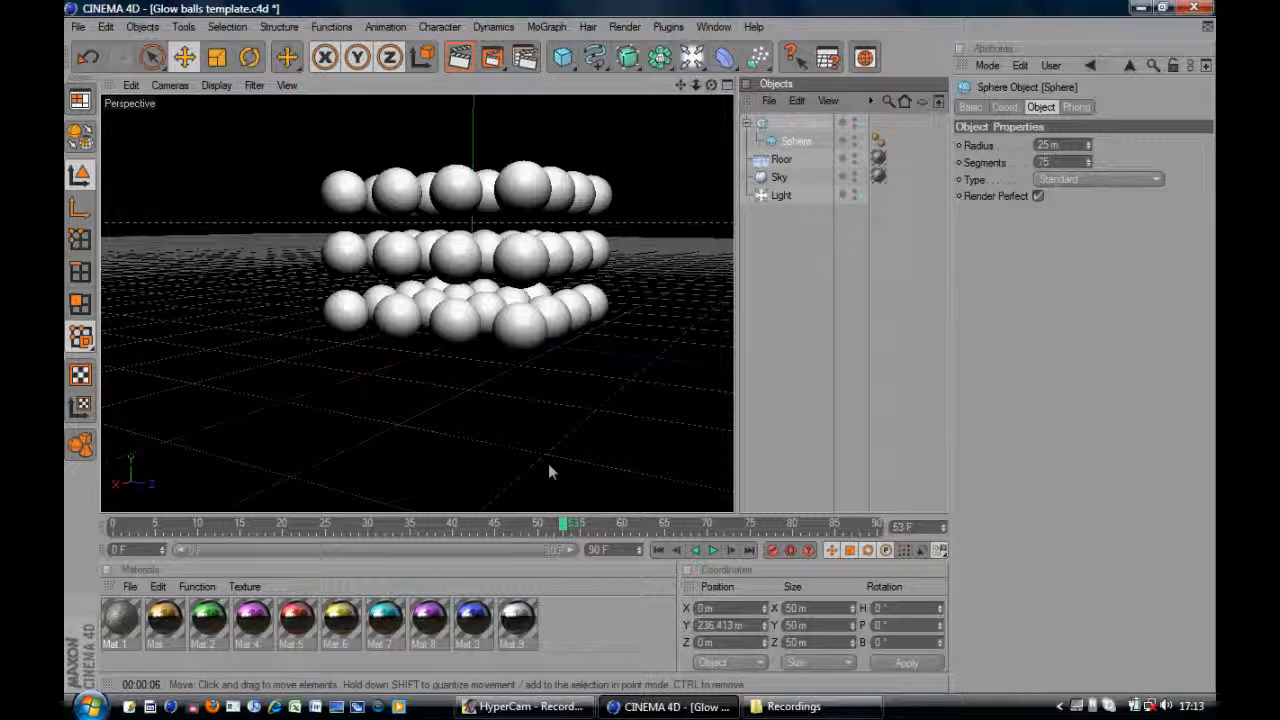
# Open the material Mat for editing and disable its Color, Reflection and Specular channels.
pyautogui.doubleClick(162, 620)
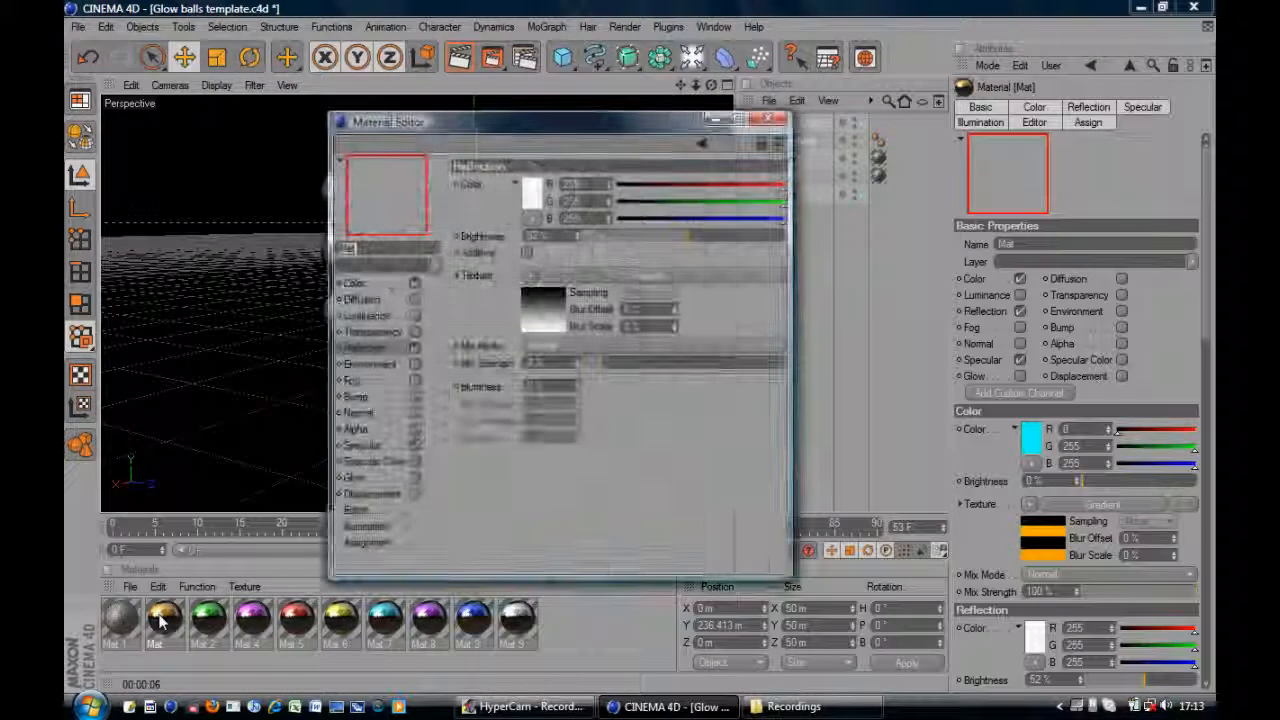
pyautogui.click(415, 284)
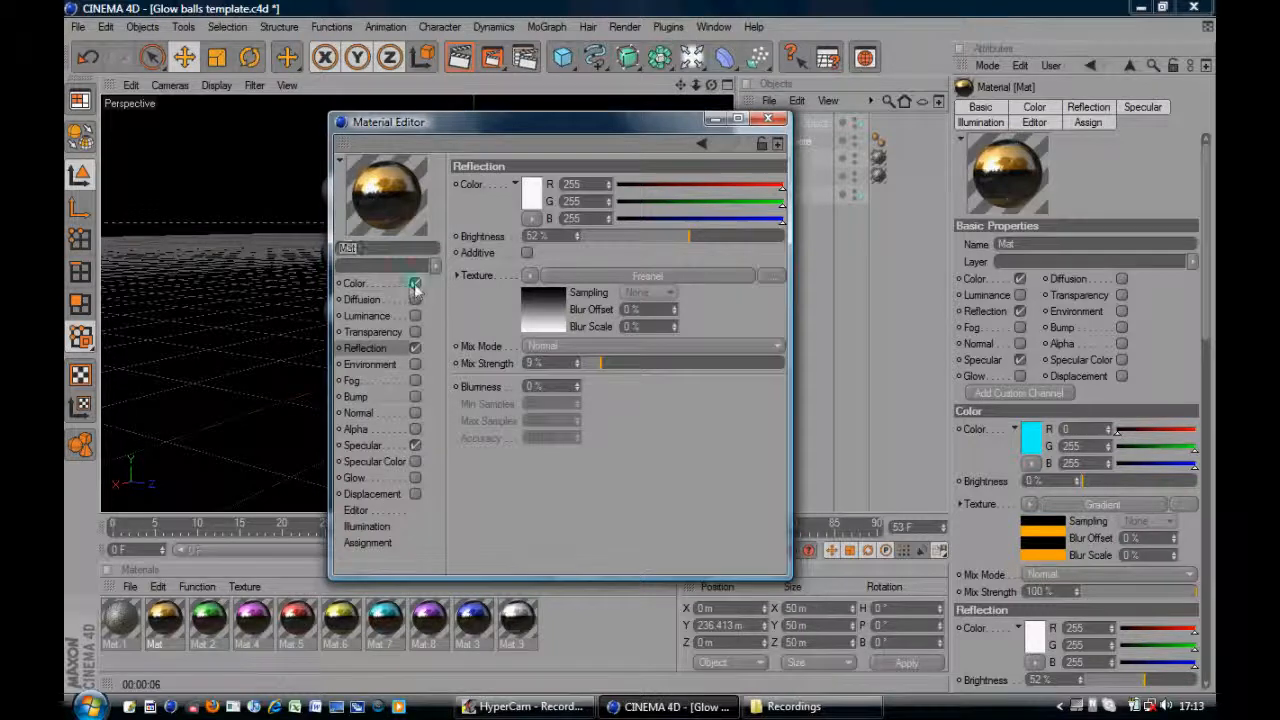
pyautogui.click(415, 348)
pyautogui.click(415, 445)
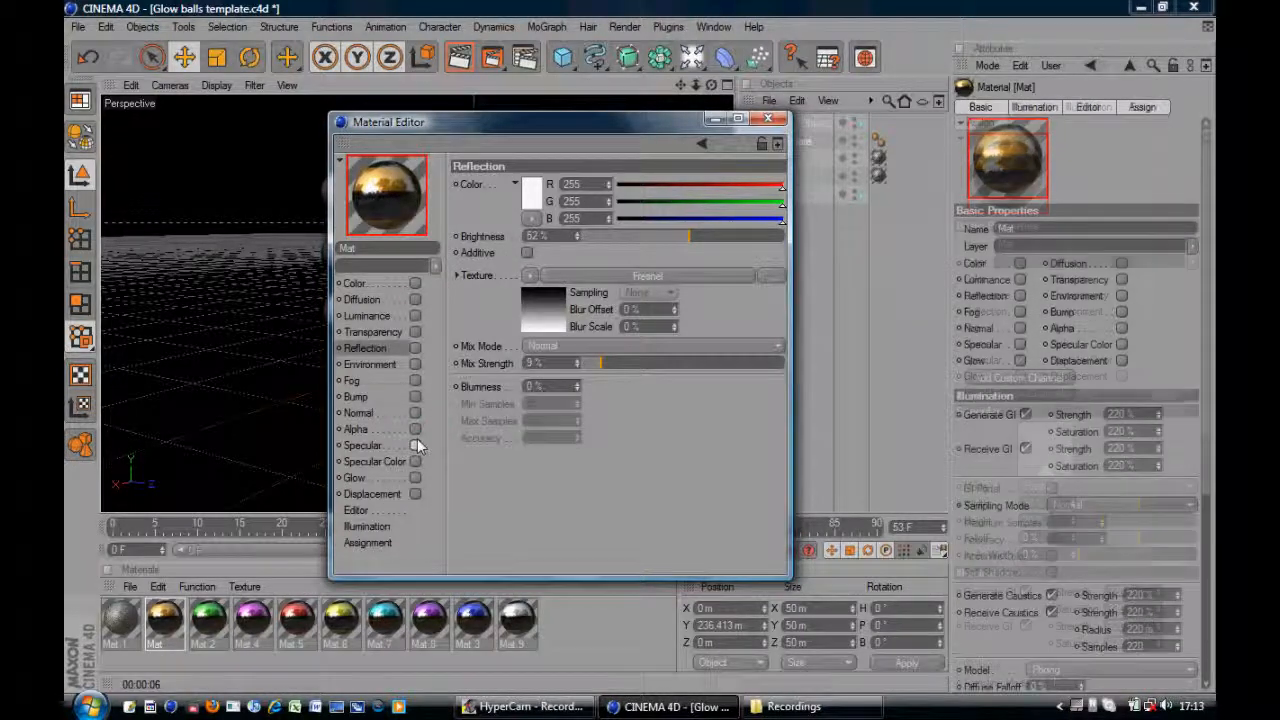
# Enable the Color channel of Mat and set its color to black (R 0, G 0, B 0).
pyautogui.click(374, 284)
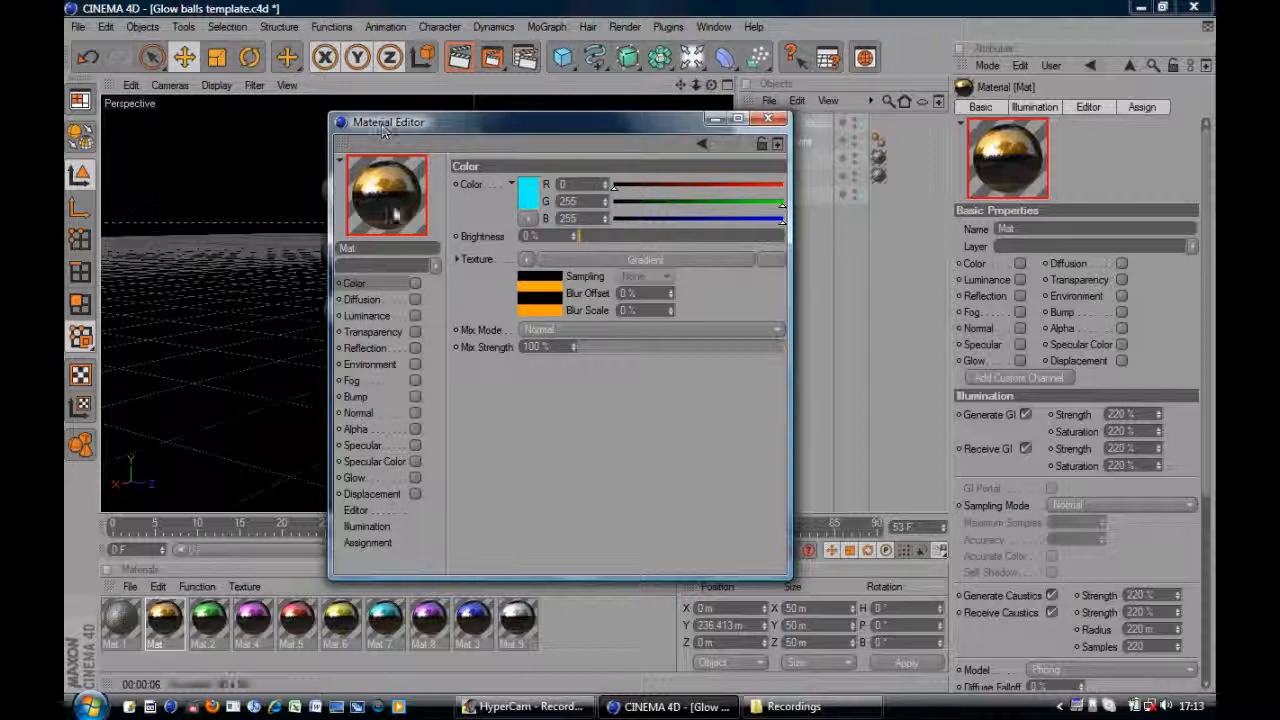
pyautogui.click(415, 284)
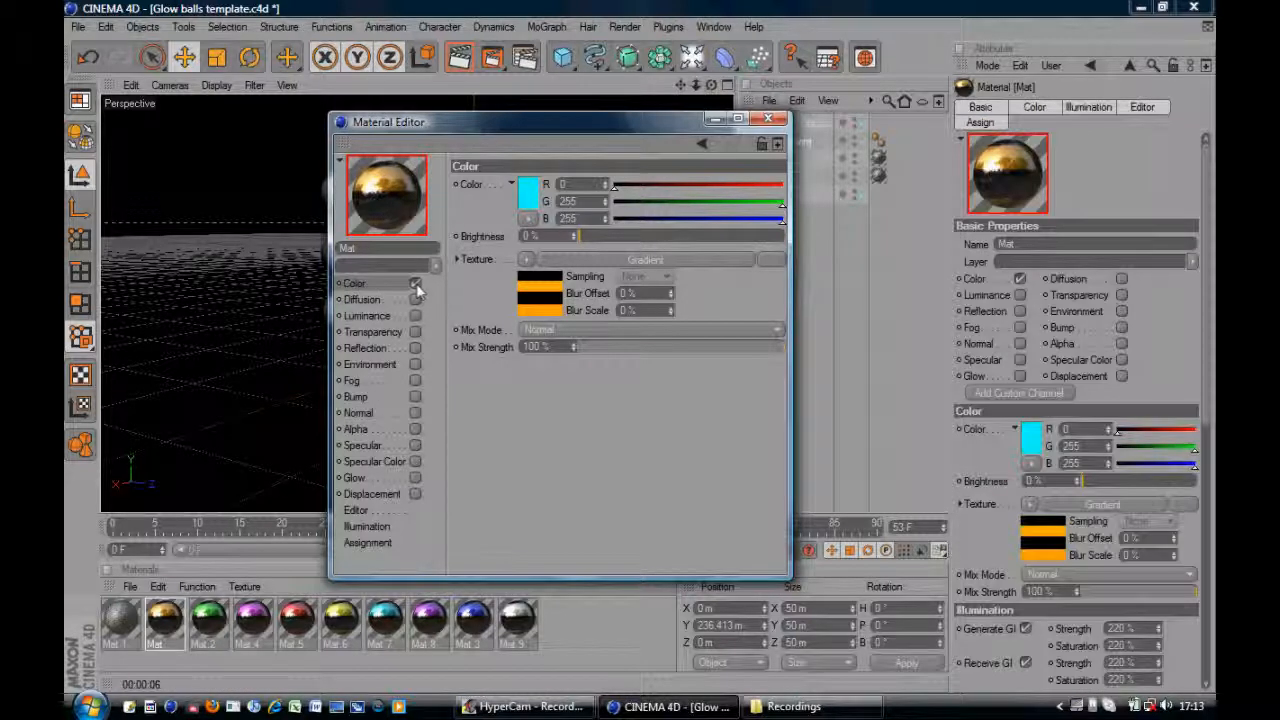
pyautogui.moveTo(780, 204); pyautogui.dragTo(612, 210)
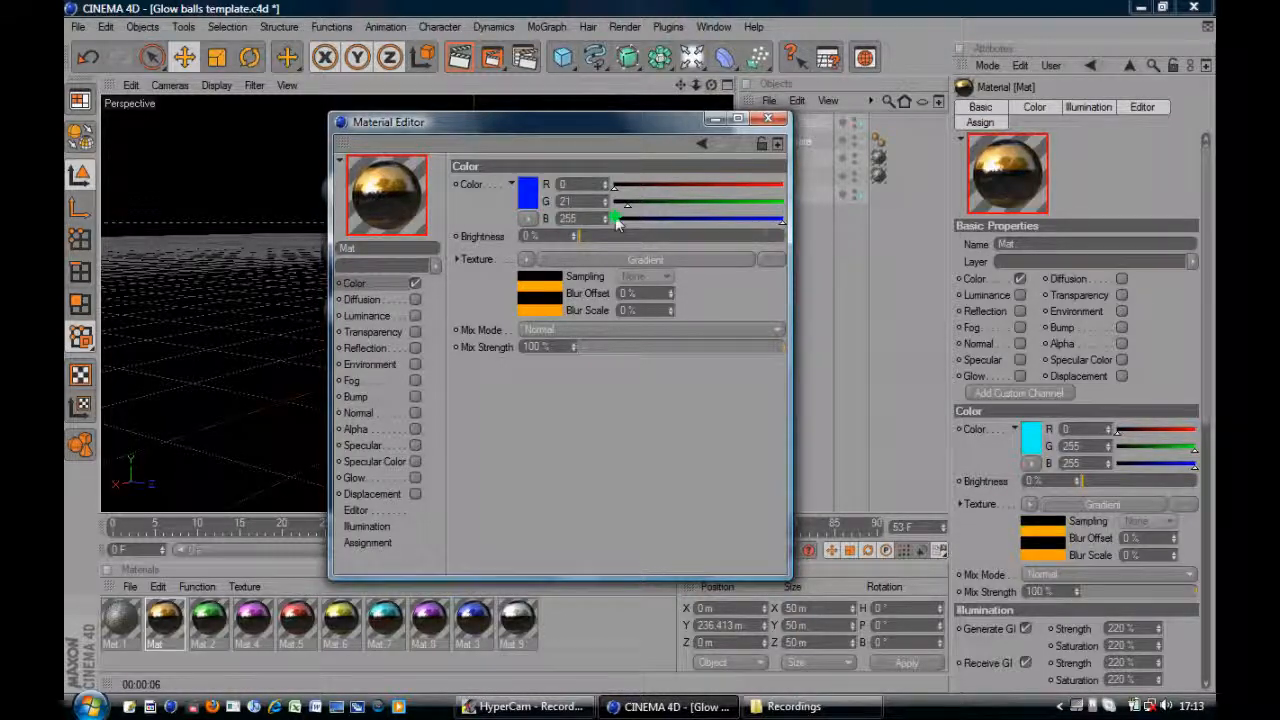
pyautogui.moveTo(783, 218); pyautogui.dragTo(634, 218)
pyautogui.moveTo(562, 198); pyautogui.dragTo(561, 203)
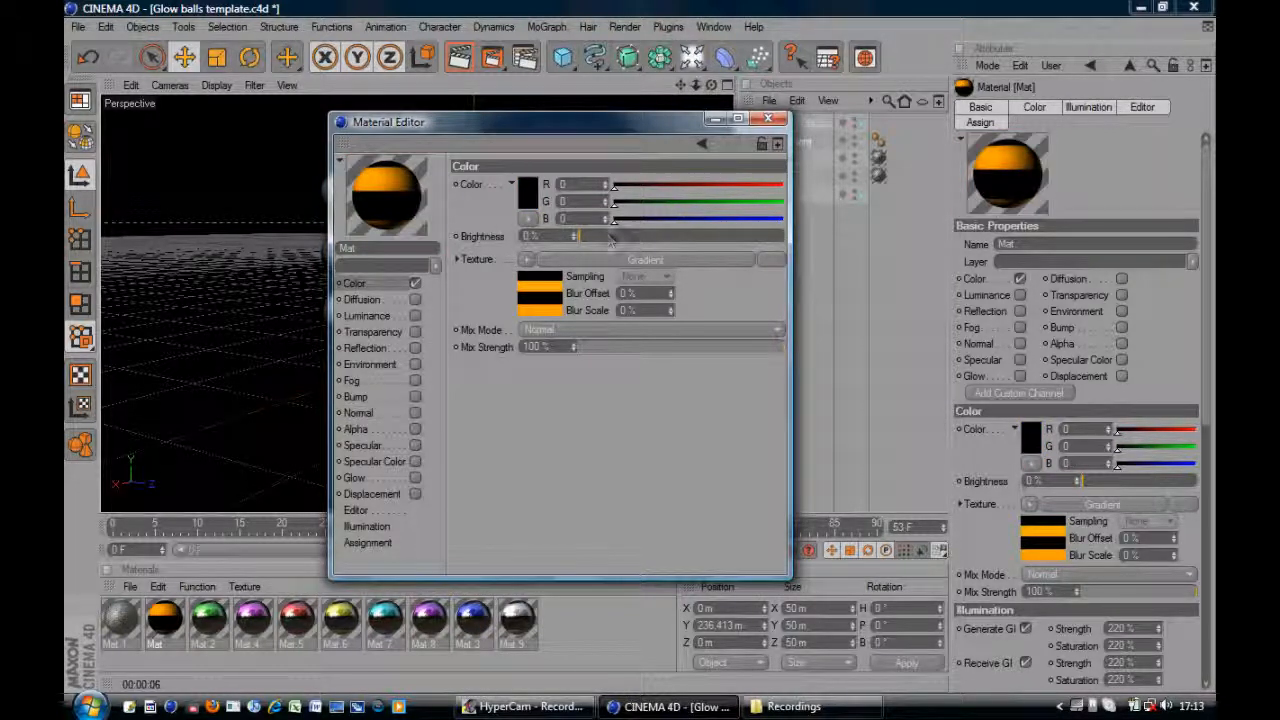
# Switch the Color channel of Mat off and on again, and choose Gradient as its texture.
pyautogui.click(415, 284)
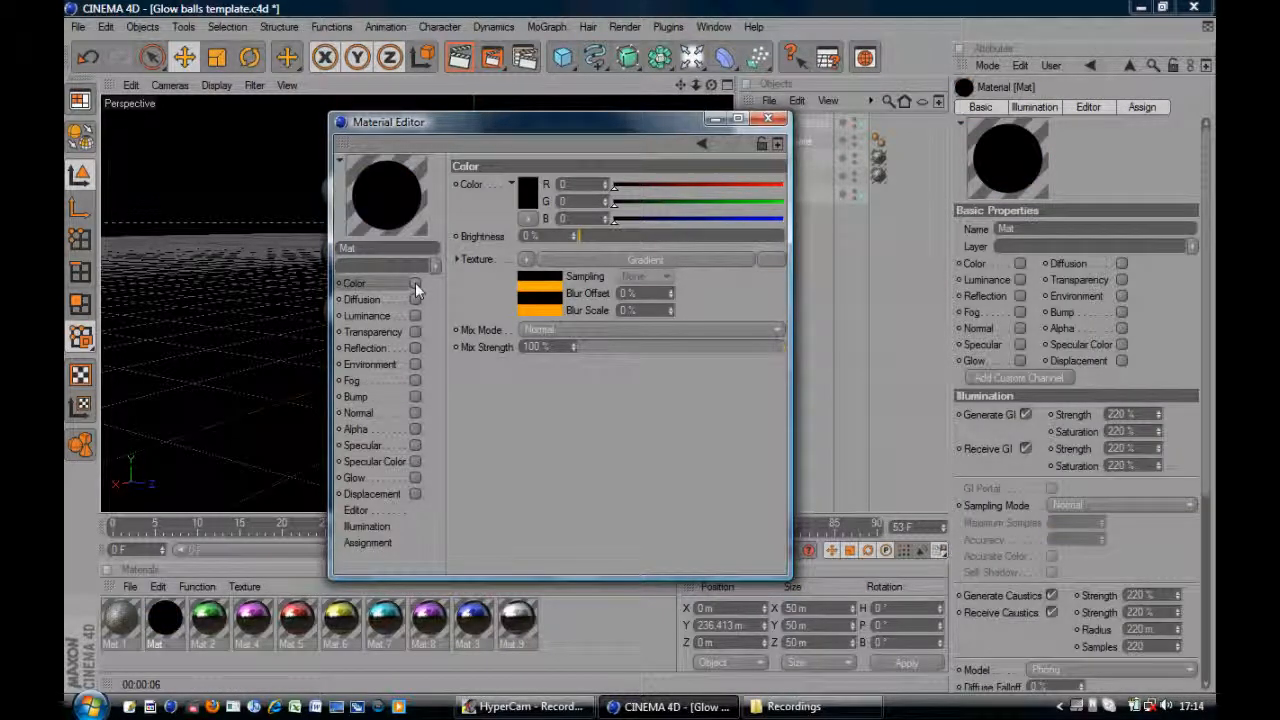
pyautogui.click(415, 284)
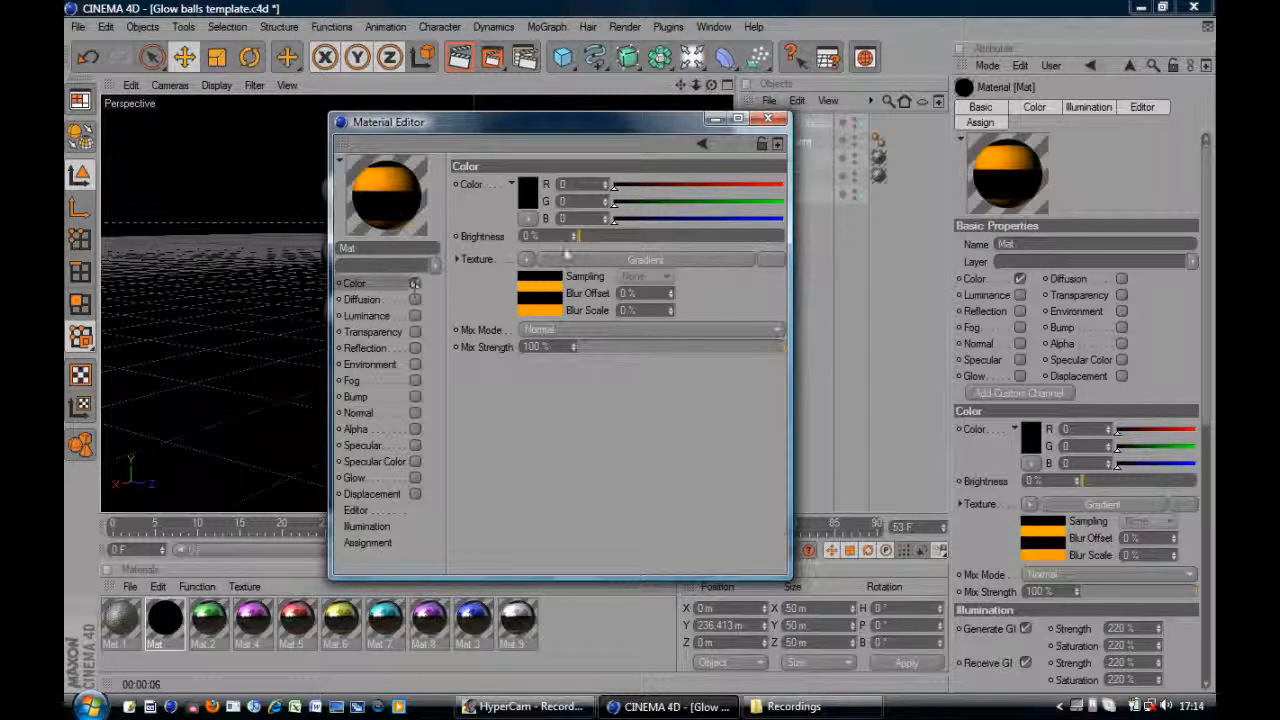
pyautogui.click(526, 259)
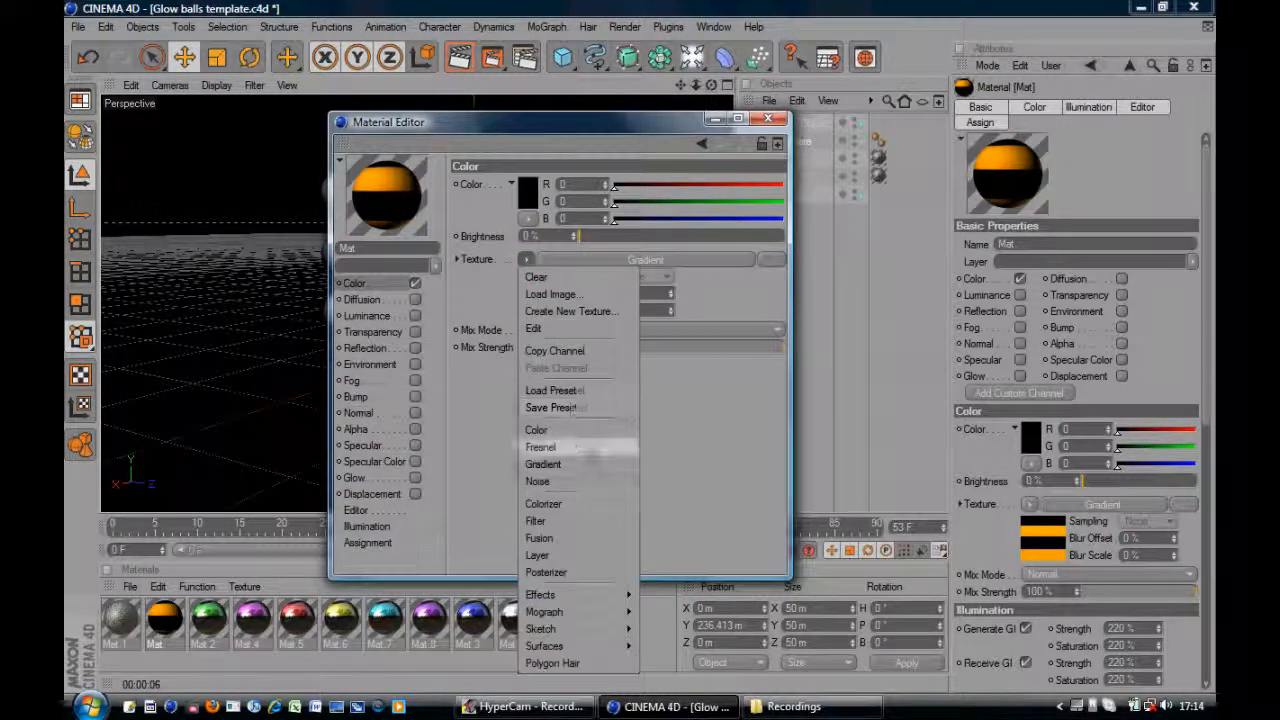
pyautogui.click(595, 465)
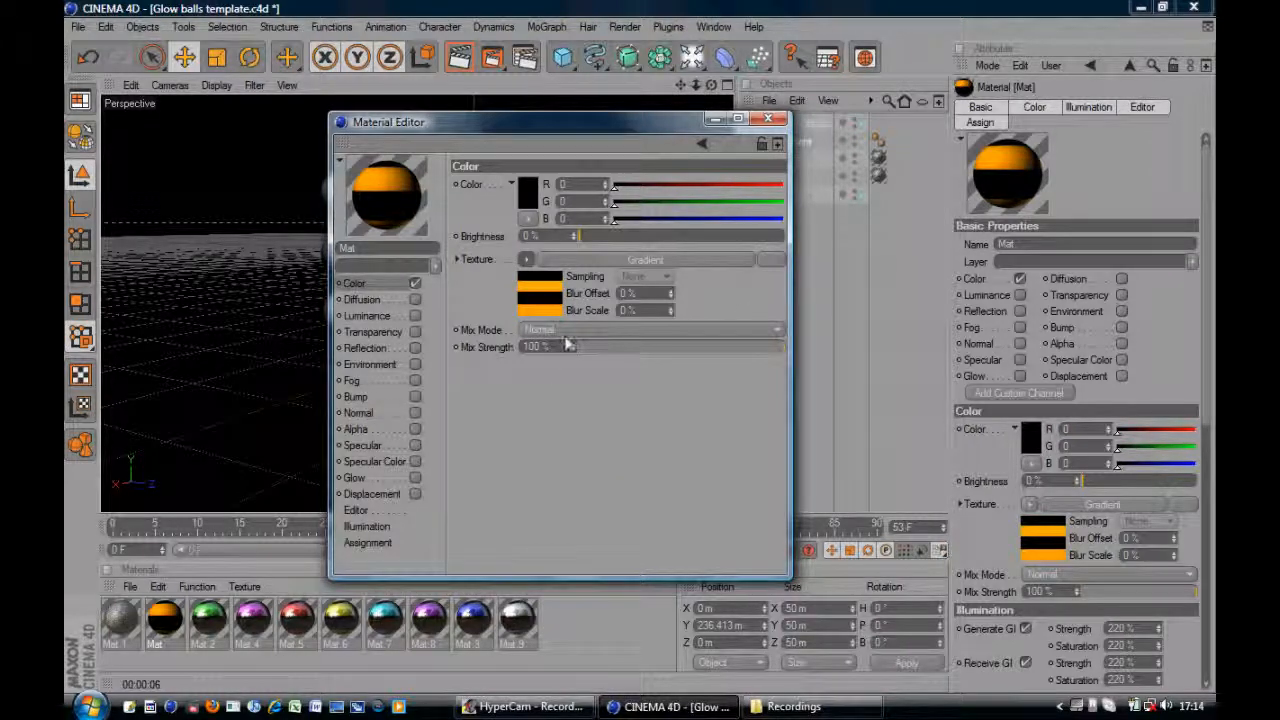
# Open the gradient shader, eliminate the orange bands, and spread the black knots to the two ends of the gradient.
pyautogui.click(543, 288)
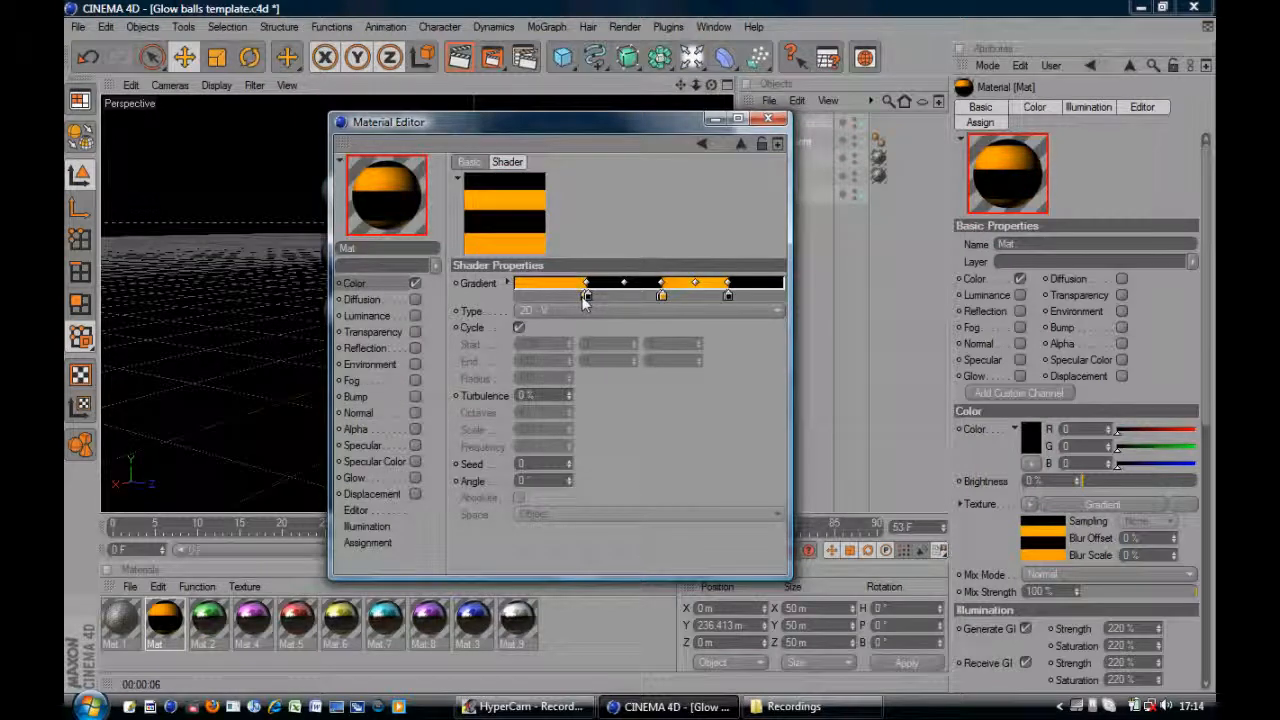
pyautogui.moveTo(585, 298); pyautogui.dragTo(663, 302)
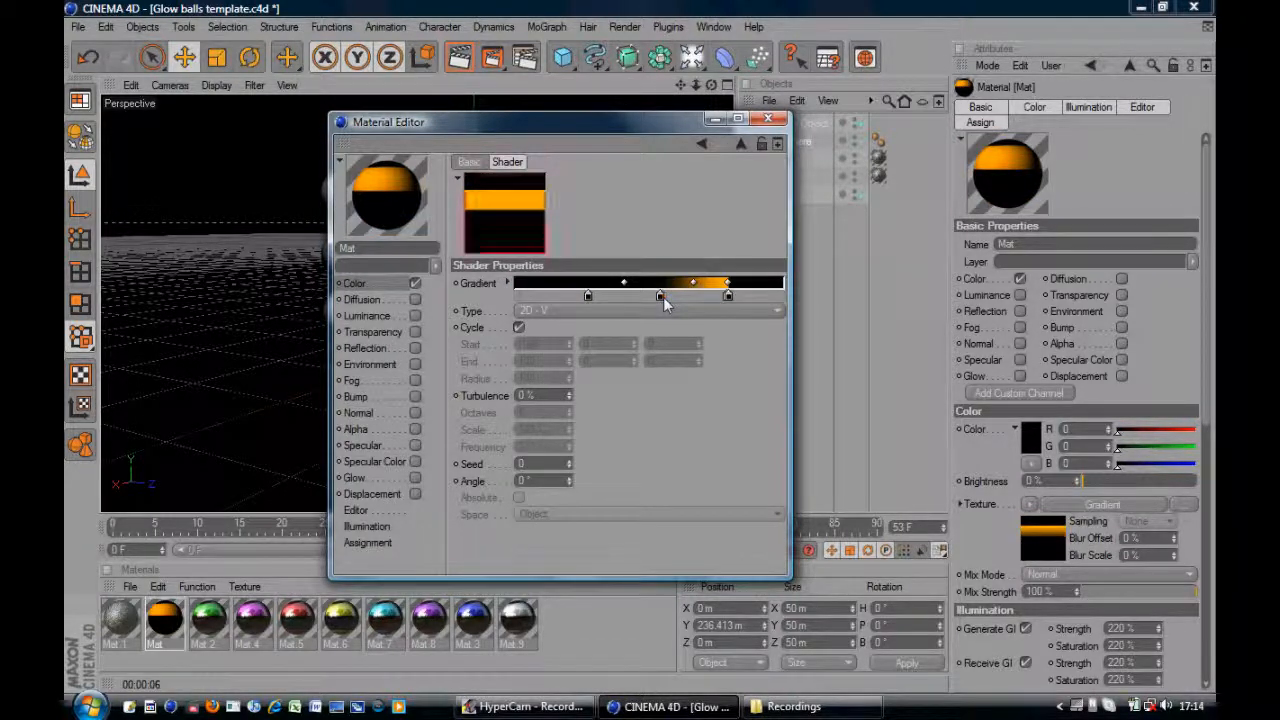
pyautogui.click(726, 297)
pyautogui.moveTo(726, 298); pyautogui.dragTo(794, 308)
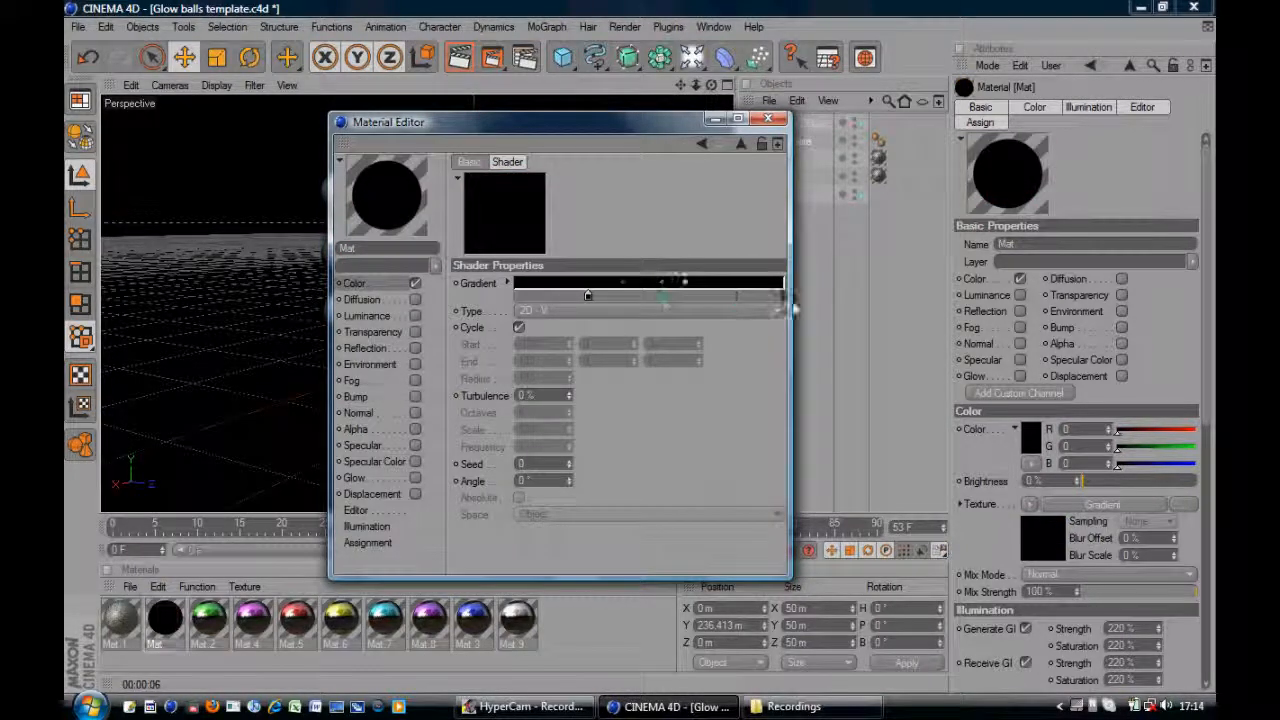
pyautogui.click(588, 296)
pyautogui.moveTo(588, 298); pyautogui.dragTo(516, 298)
# Change the color of the gradient's right-end knot to white.
pyautogui.click(785, 297)
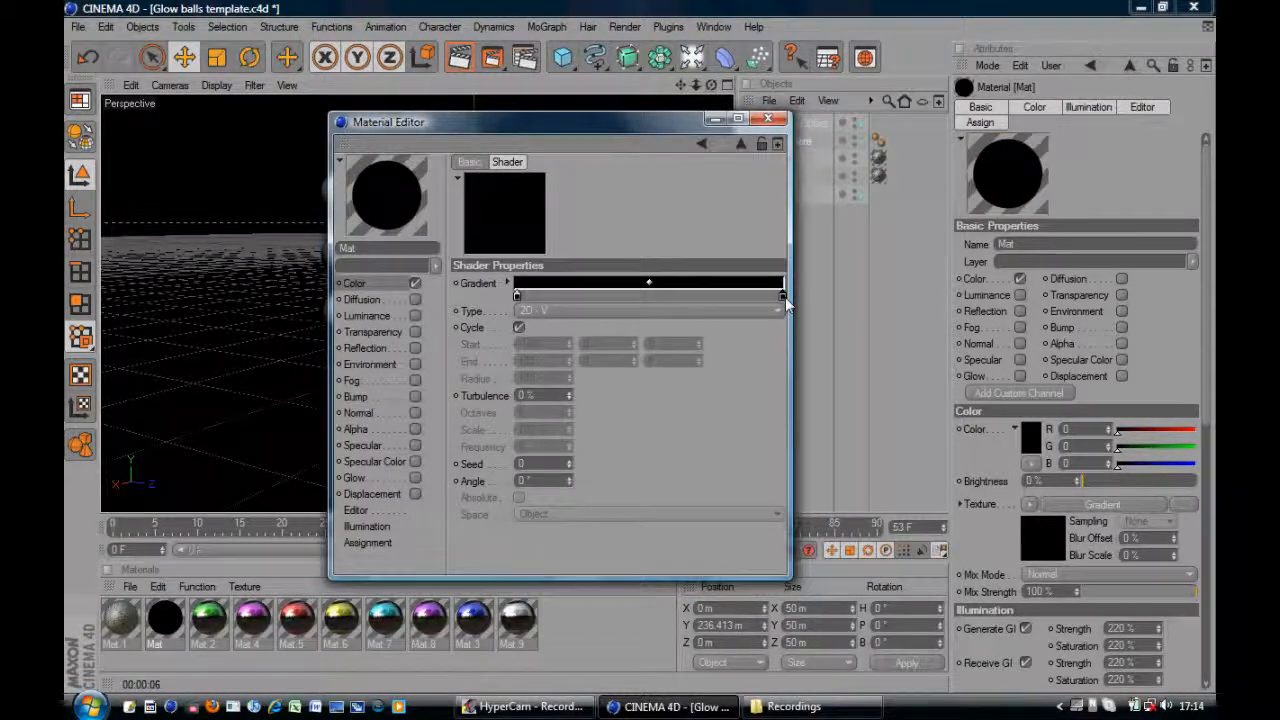
pyautogui.doubleClick(785, 297)
pyautogui.click(682, 247)
pyautogui.click(757, 373)
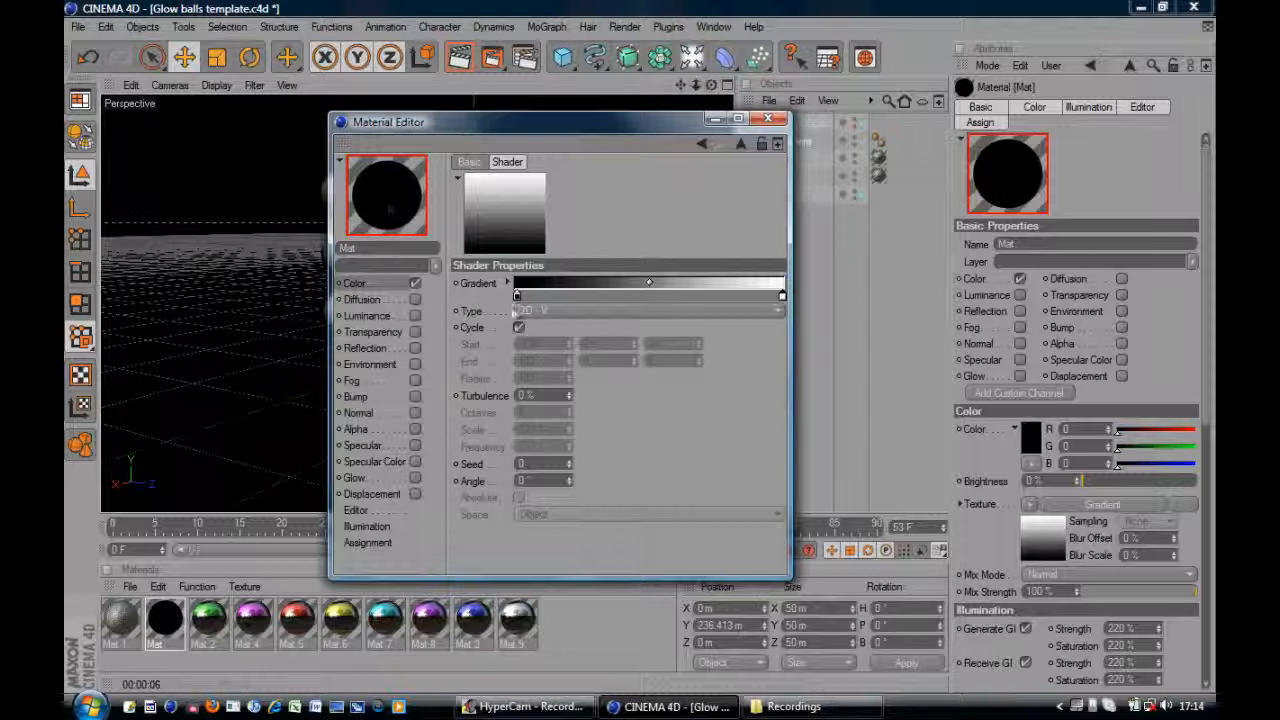
# Keep the gradient type at 2D - V and change the right-end knot's color to orange (R 255, G 127, B 0).
pyautogui.click(531, 310)
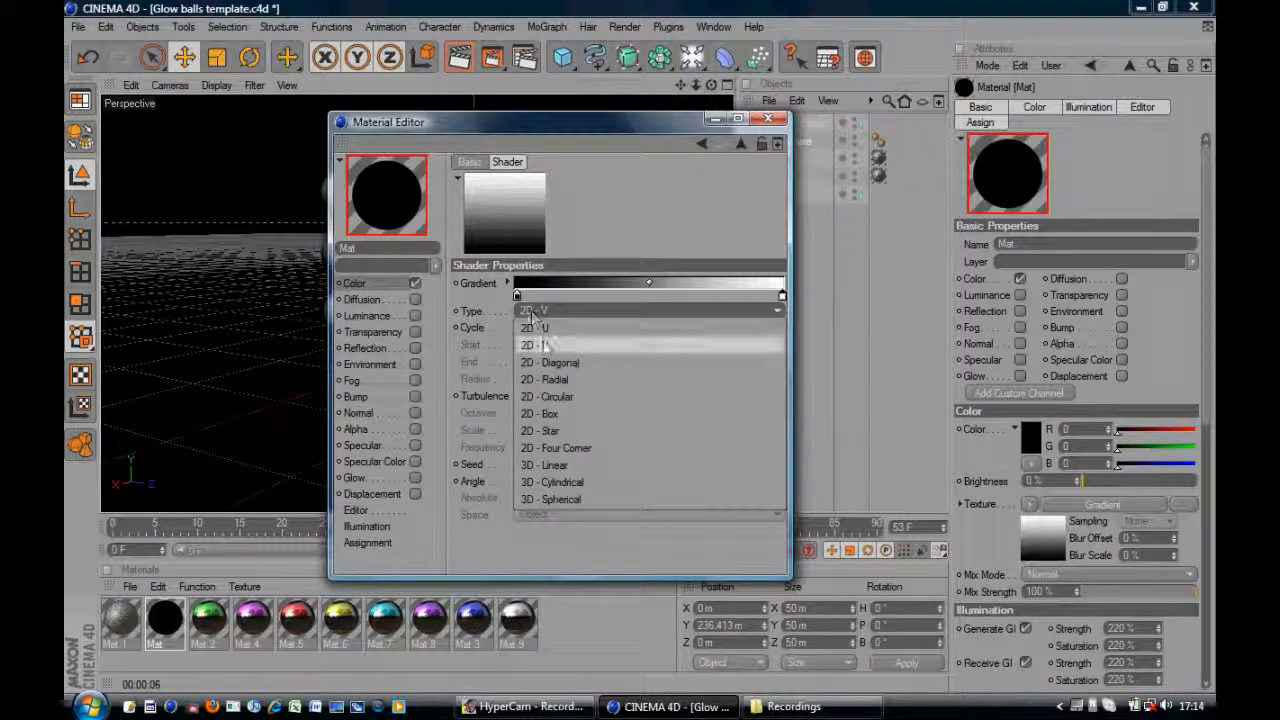
pyautogui.click(543, 345)
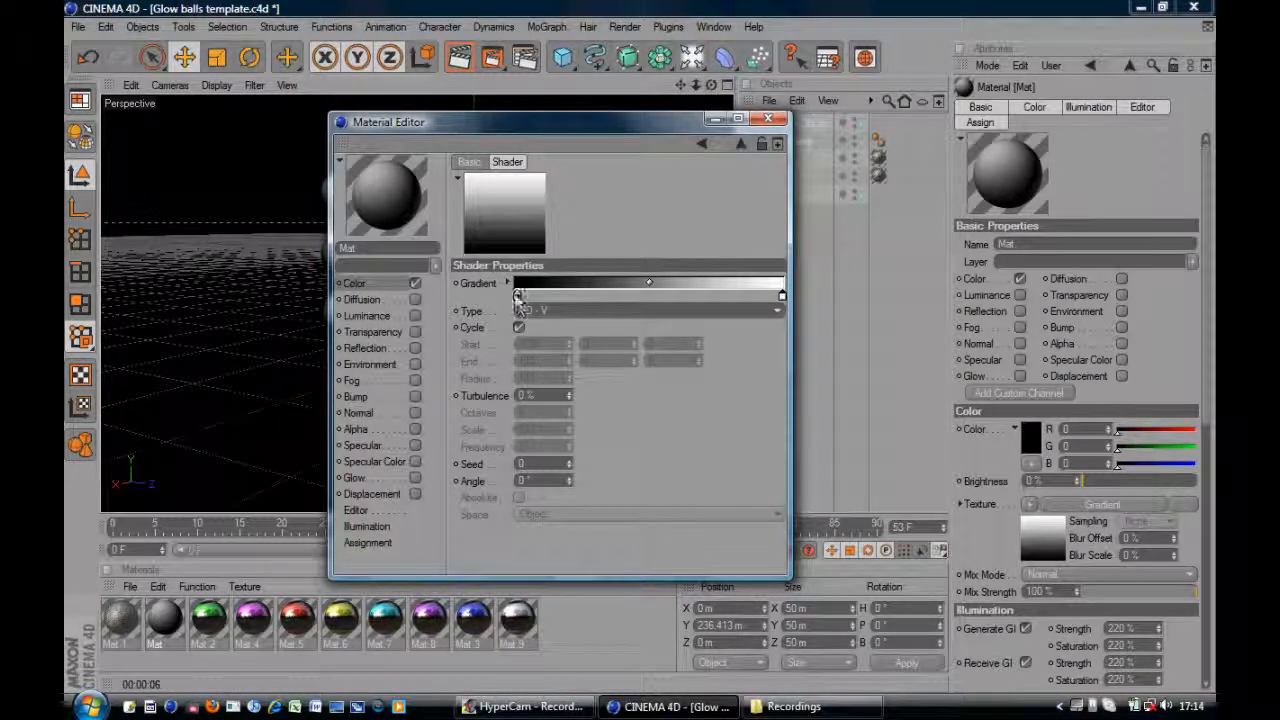
pyautogui.doubleClick(780, 294)
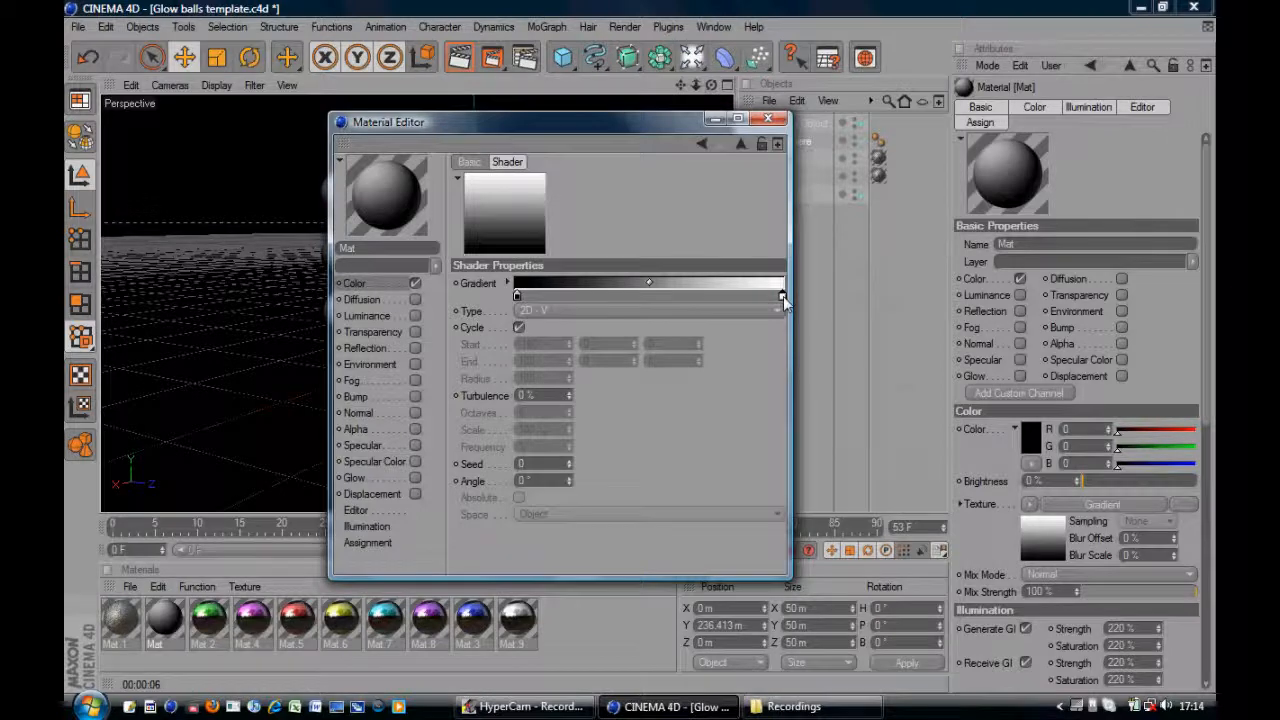
pyautogui.moveTo(796, 242); pyautogui.dragTo(755, 243)
pyautogui.moveTo(777, 305); pyautogui.dragTo(796, 247)
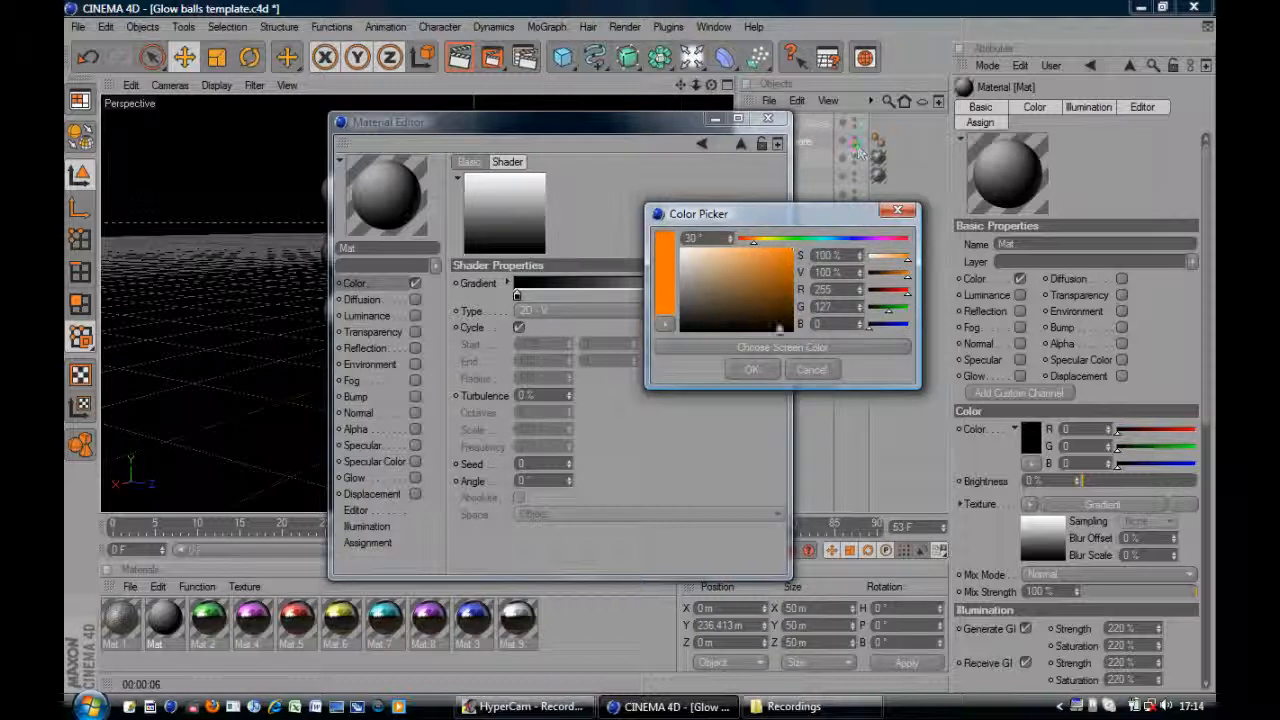
pyautogui.click(757, 369)
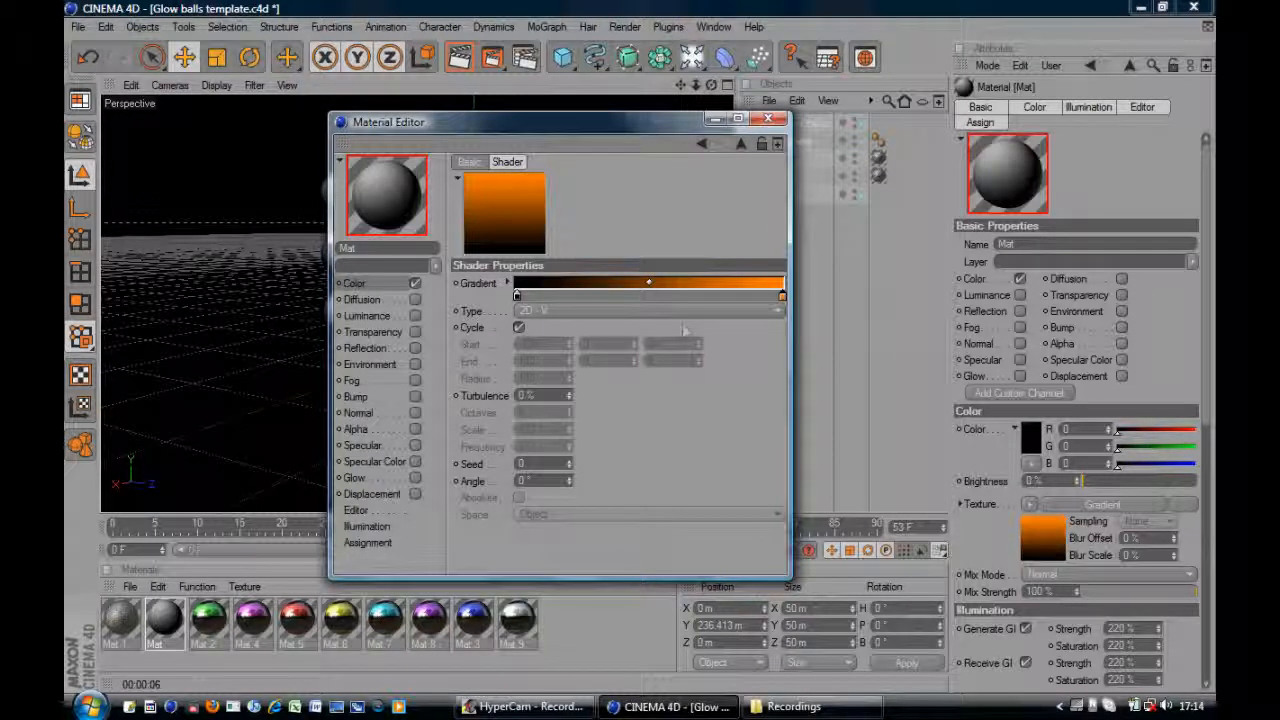
# Rearrange and duplicate the gradient knots to form four alternating hard-edged bands: black, orange, black, orange.
pyautogui.moveTo(781, 301); pyautogui.dragTo(596, 302)
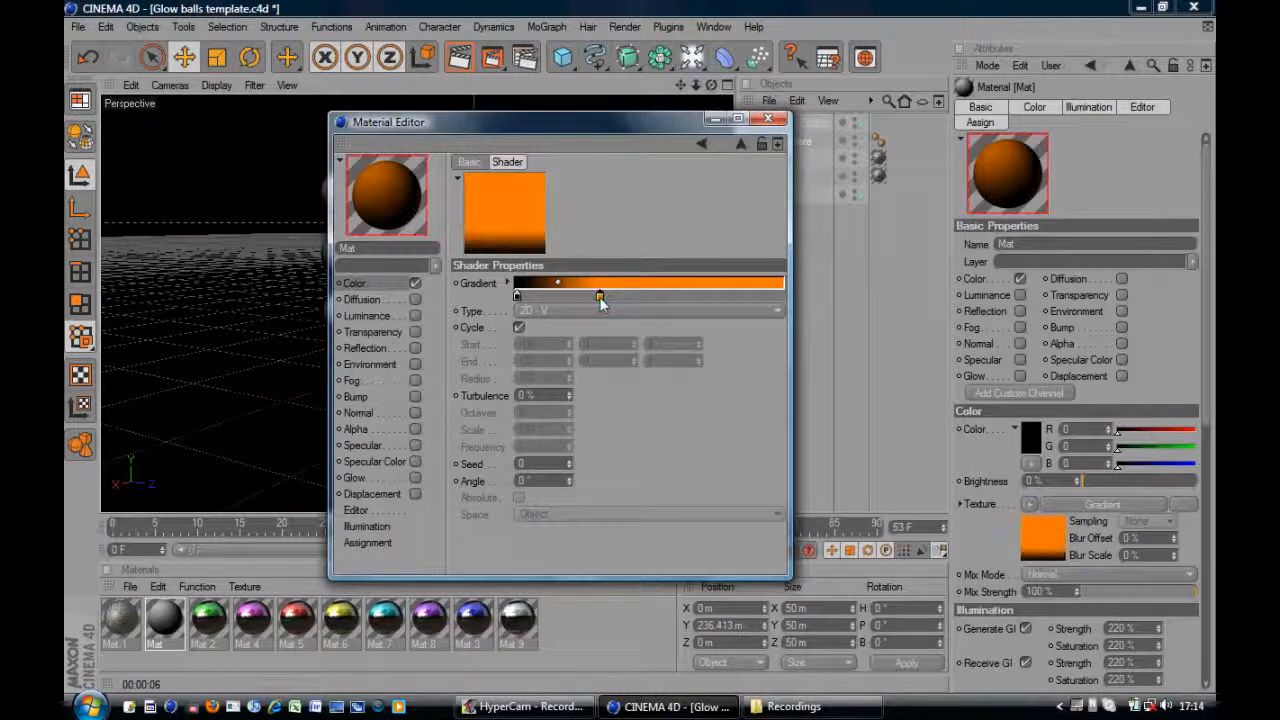
pyautogui.moveTo(517, 296); pyautogui.dragTo(596, 300)
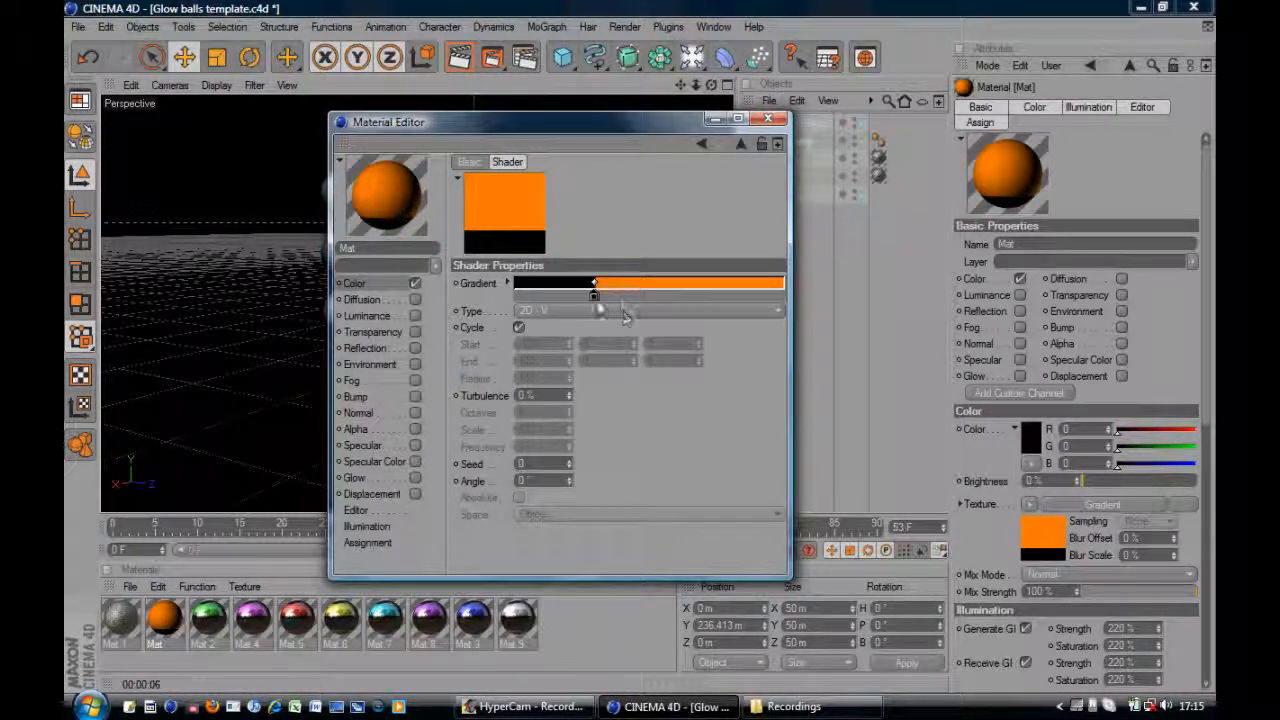
pyautogui.moveTo(597, 297); pyautogui.dragTo(658, 303)
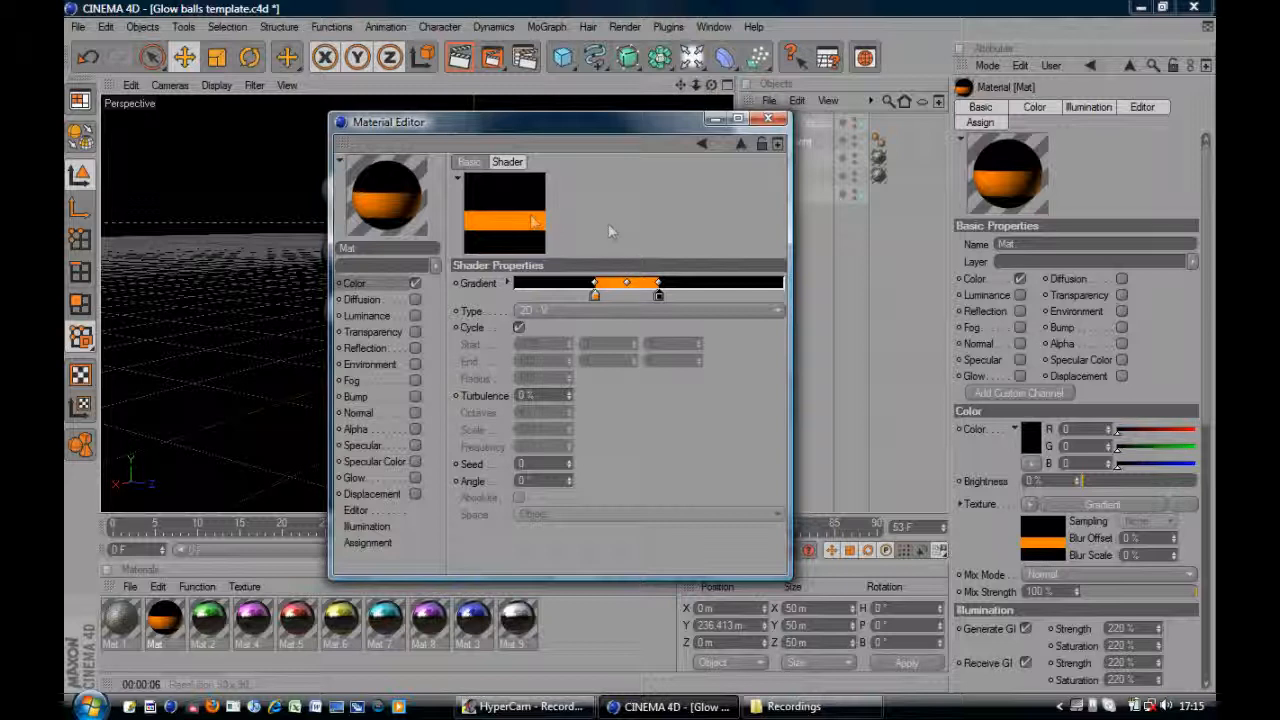
pyautogui.keyDown('ctrl'); pyautogui.moveTo(595, 300); pyautogui.dragTo(725, 298); pyautogui.keyUp('ctrl')
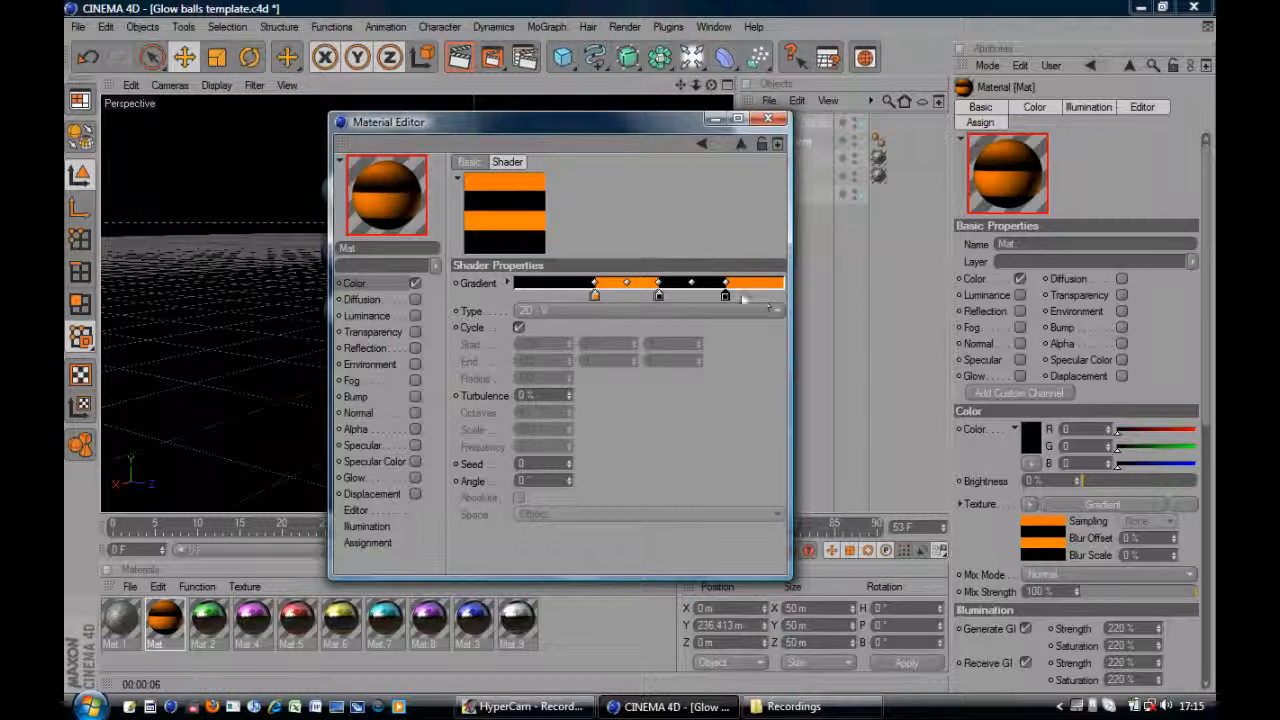
# Clear the Fresnel texture from the Reflection channel of Mat.
pyautogui.click(364, 300)
pyautogui.click(371, 281)
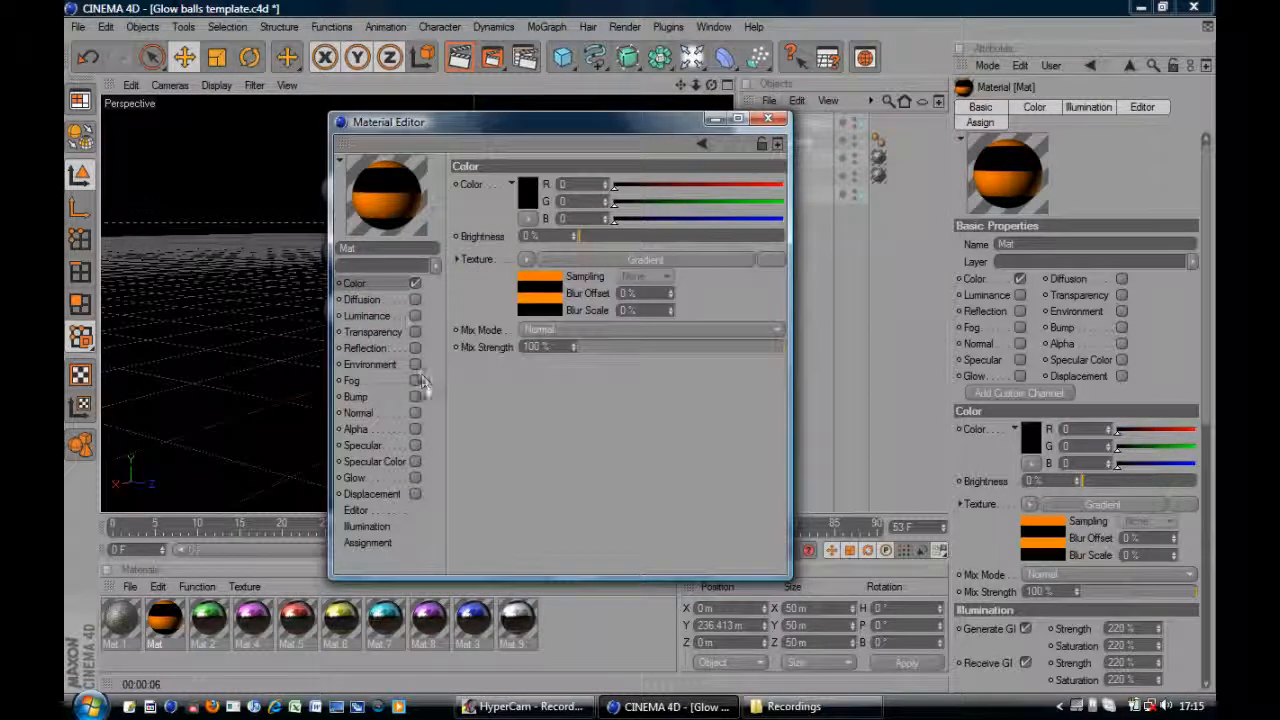
pyautogui.click(399, 347)
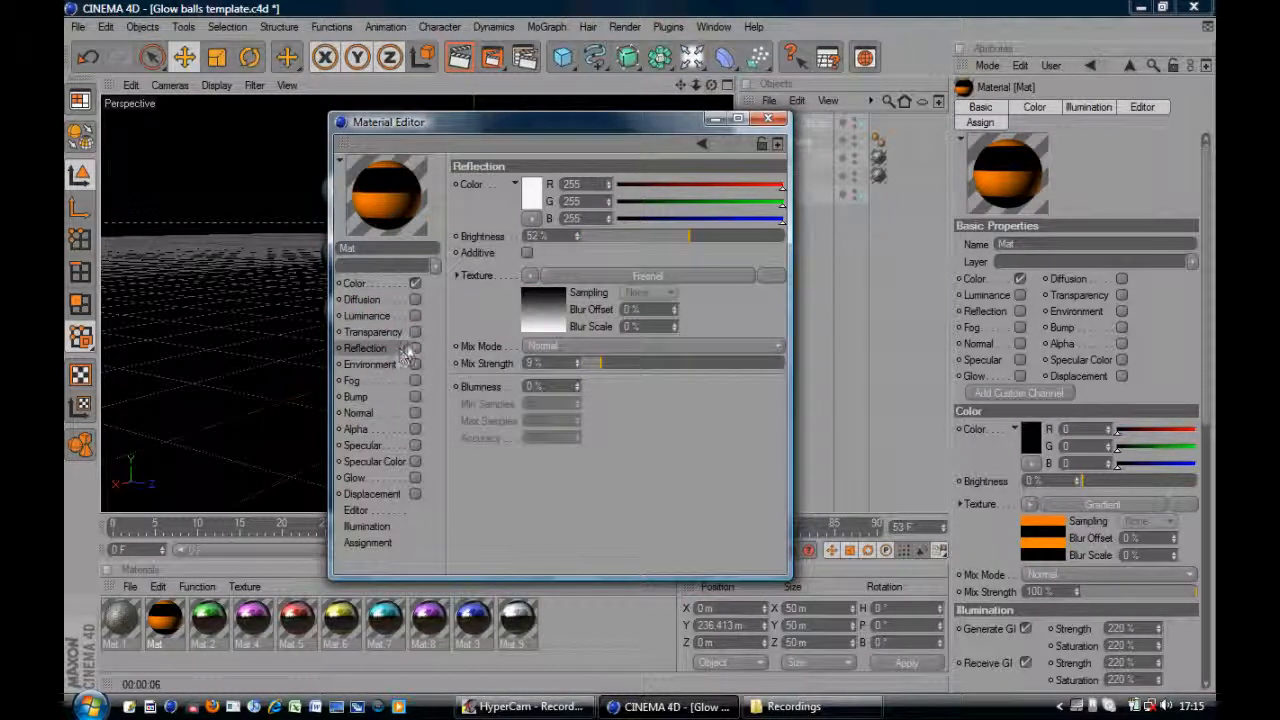
pyautogui.click(529, 277)
pyautogui.click(539, 293)
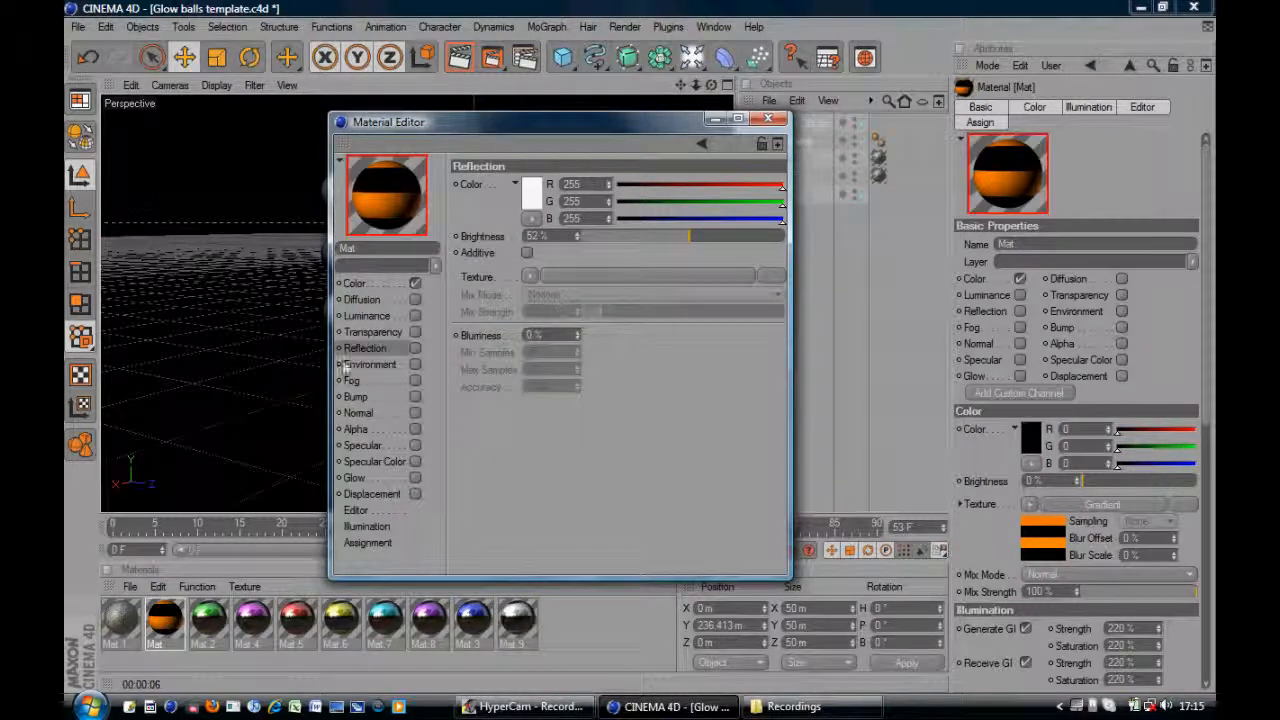
# Enable Mat's Reflection channel at 50% brightness and give it a Fresnel texture with 10% mix strength.
pyautogui.click(415, 348)
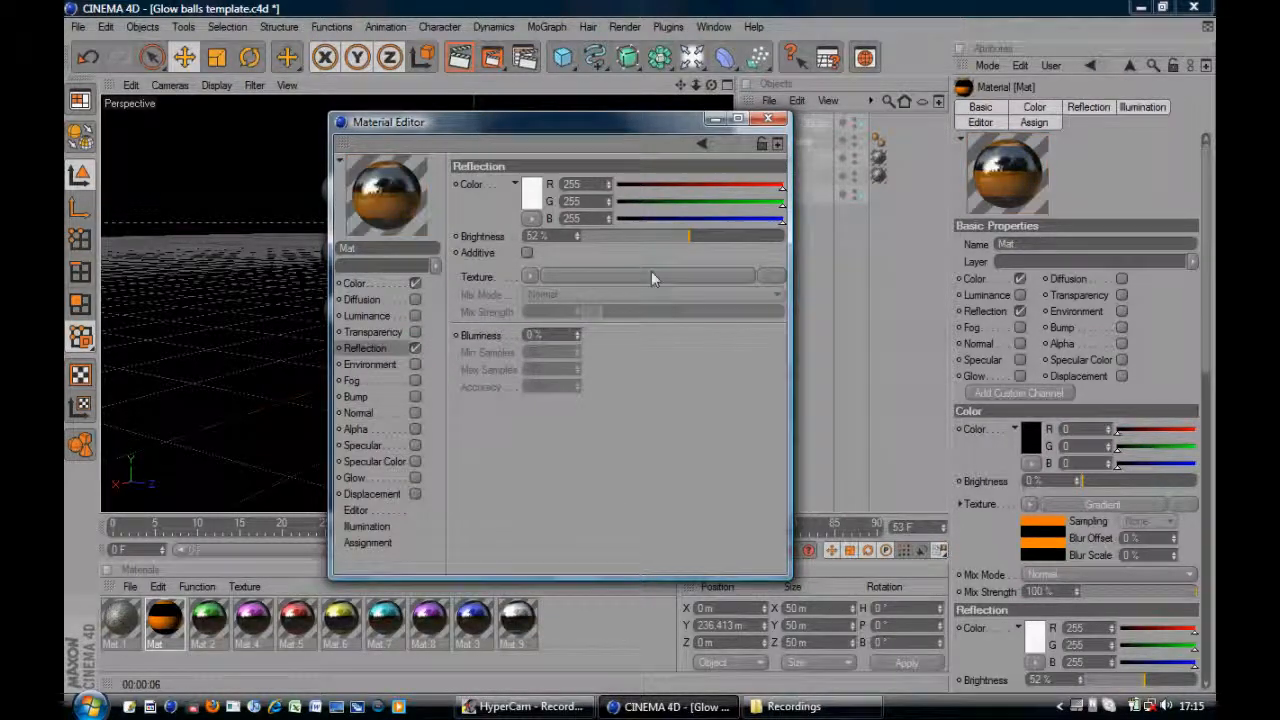
pyautogui.moveTo(718, 231); pyautogui.dragTo(686, 233)
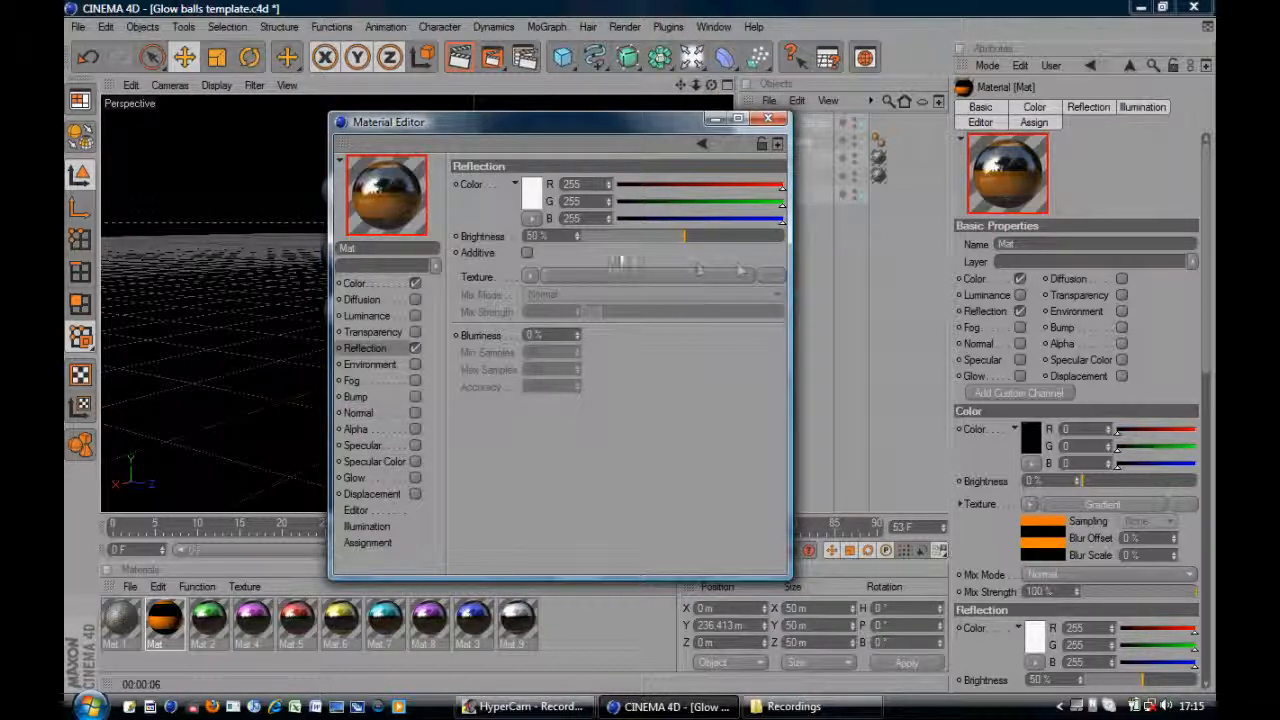
pyautogui.click(529, 276)
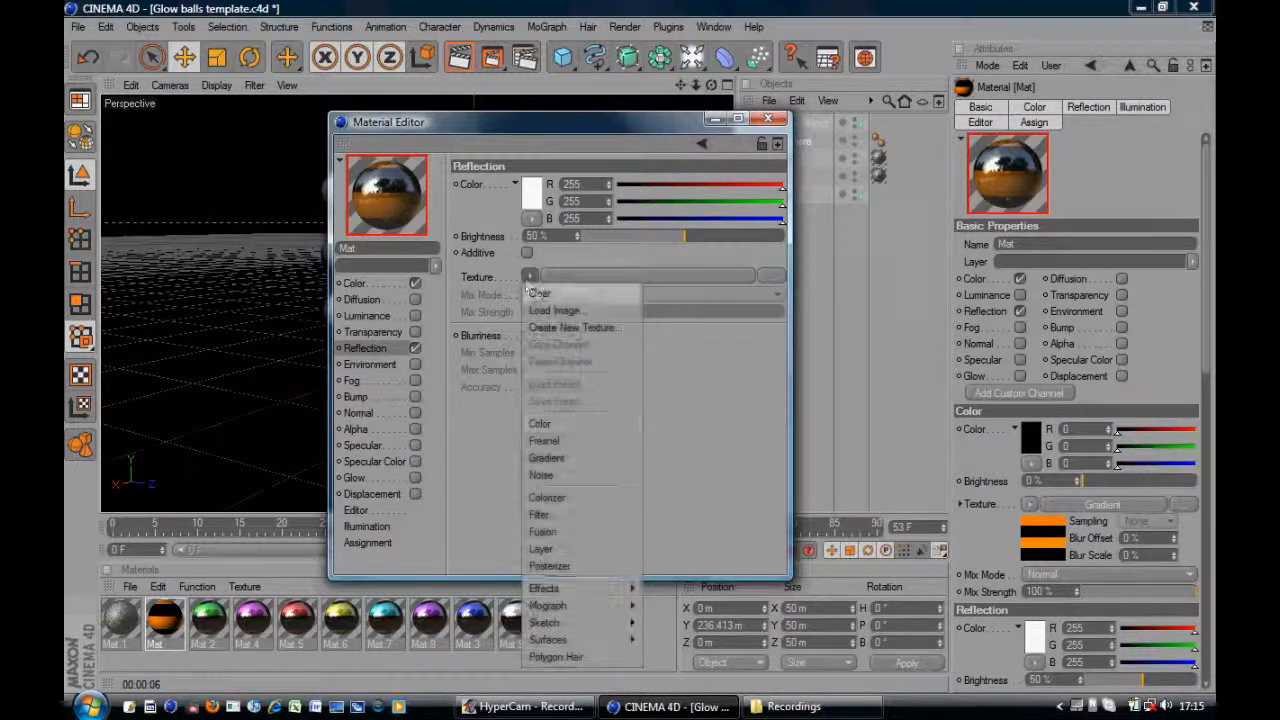
pyautogui.click(585, 444)
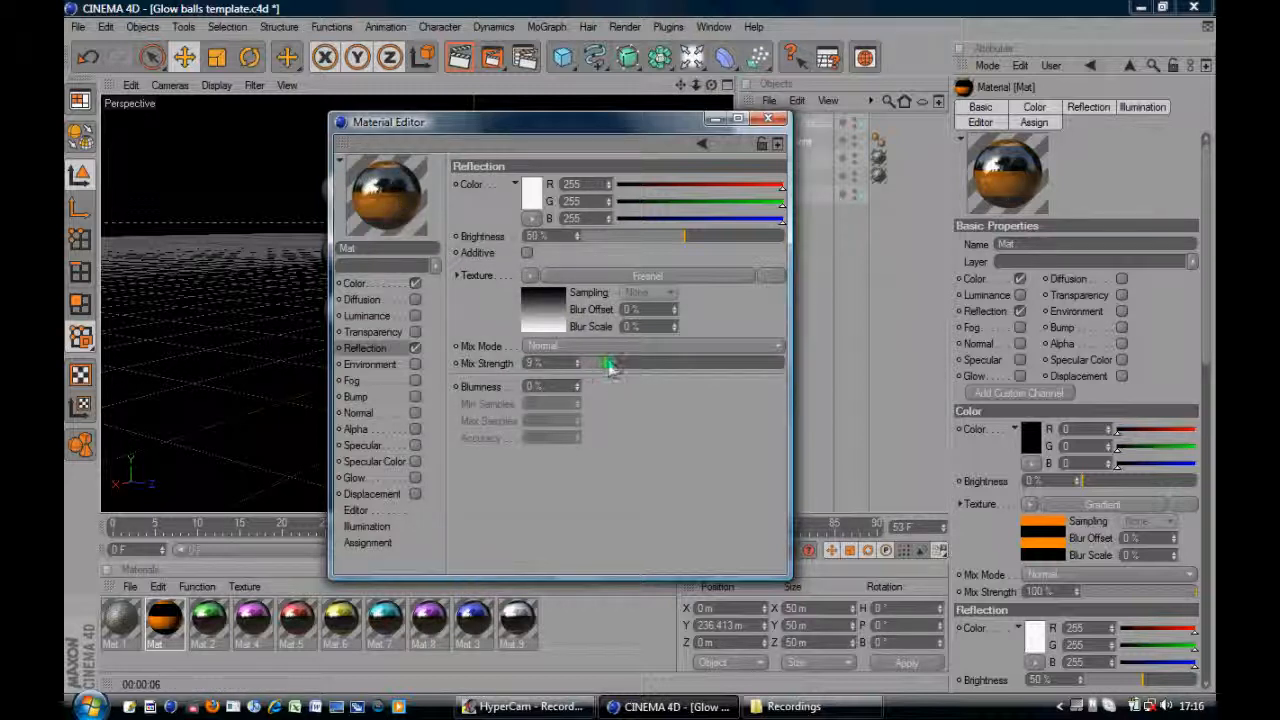
pyautogui.moveTo(602, 372); pyautogui.dragTo(600, 370)
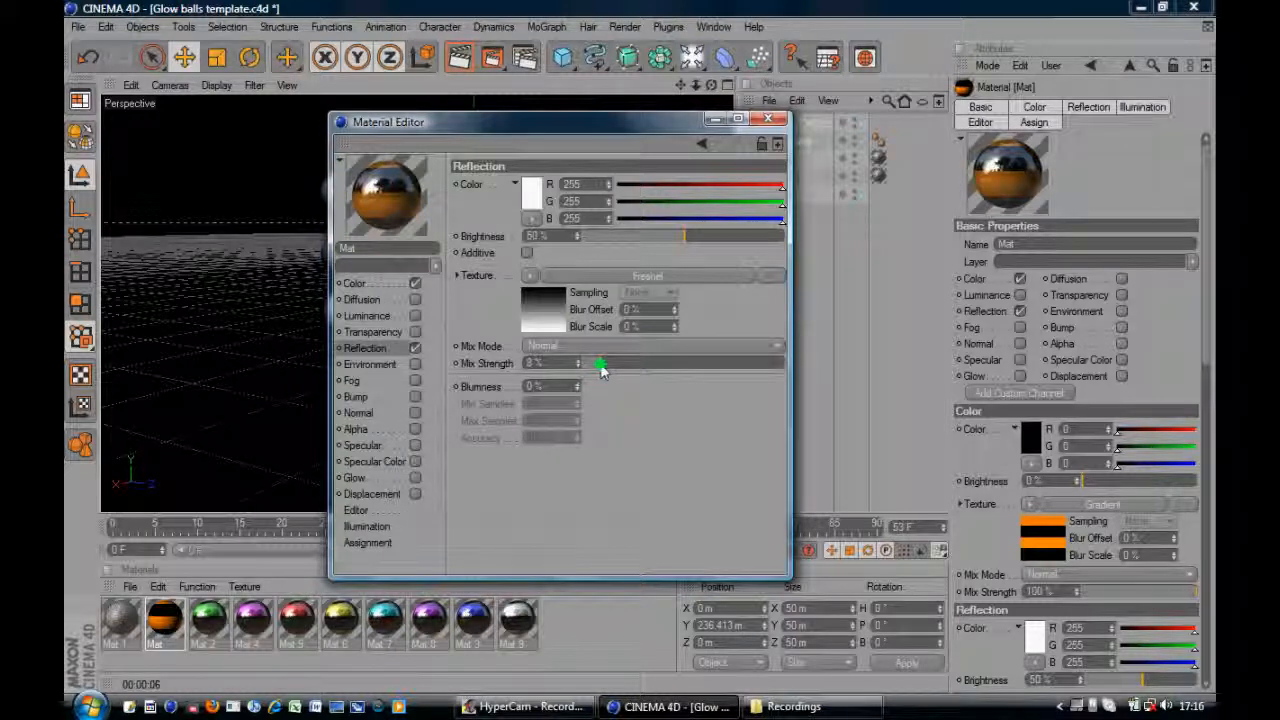
pyautogui.click(593, 343)
pyautogui.click(593, 342)
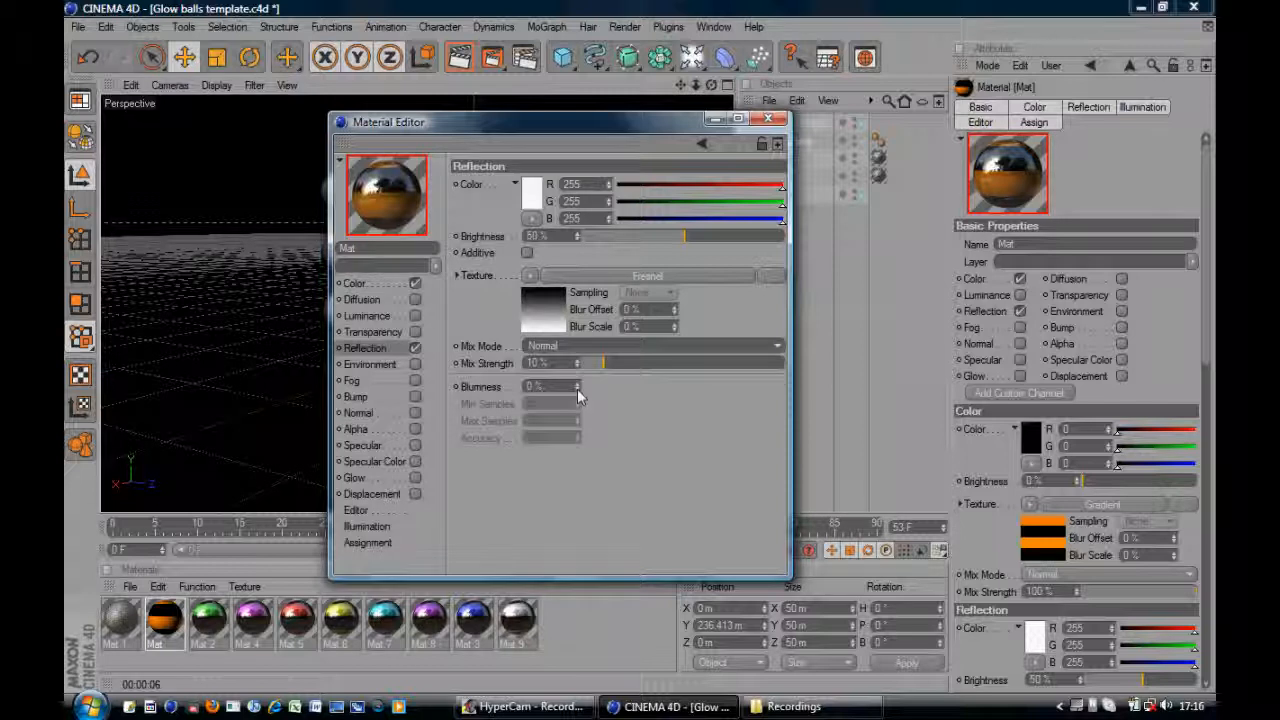
# Set the reflection blurriness of Mat to 80%.
pyautogui.doubleClick(537, 386)
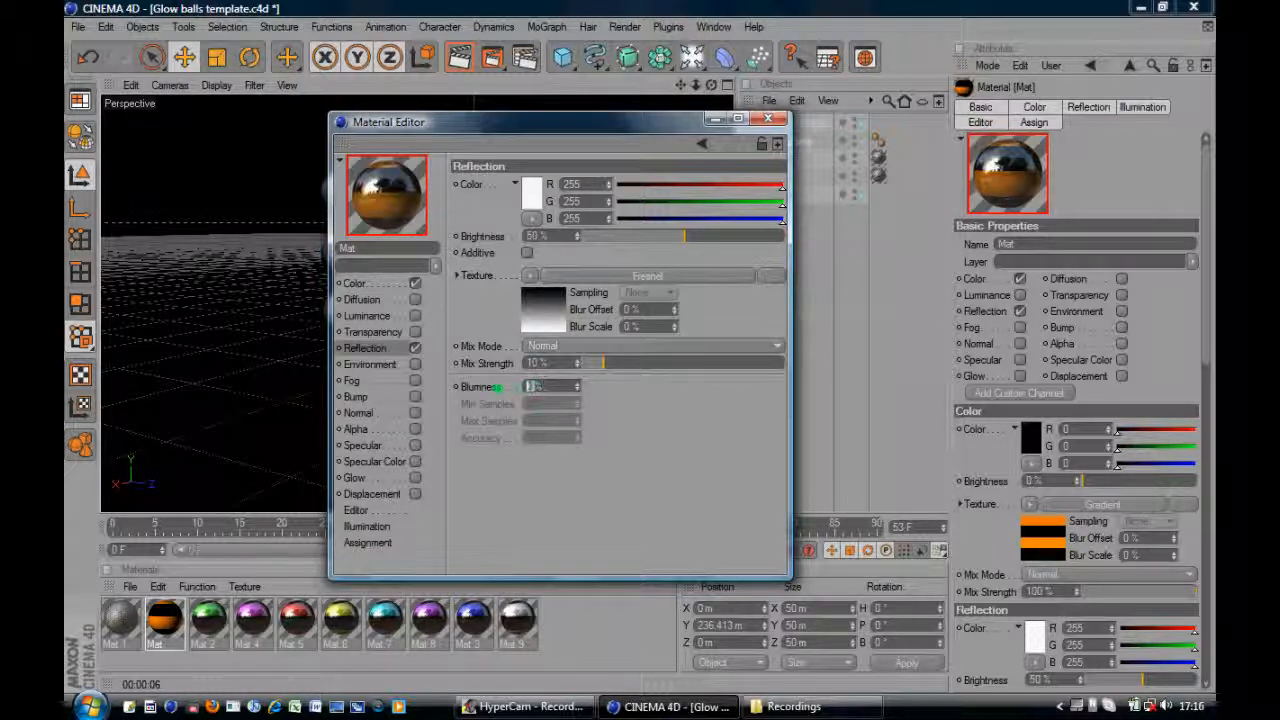
pyautogui.write('80')
pyautogui.press('Return')
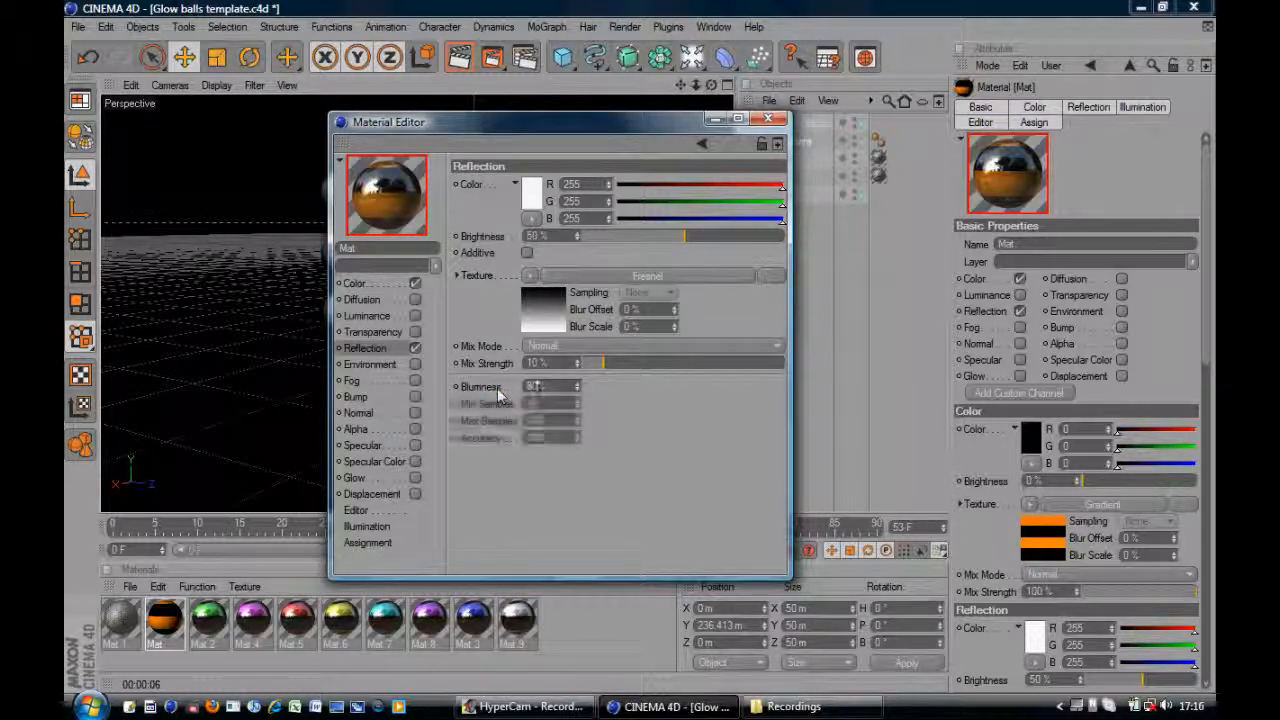
# Enable Mat's Specular channel, close the Material Editor, and move Mat to the end of the material list.
pyautogui.click(370, 446)
pyautogui.click(415, 446)
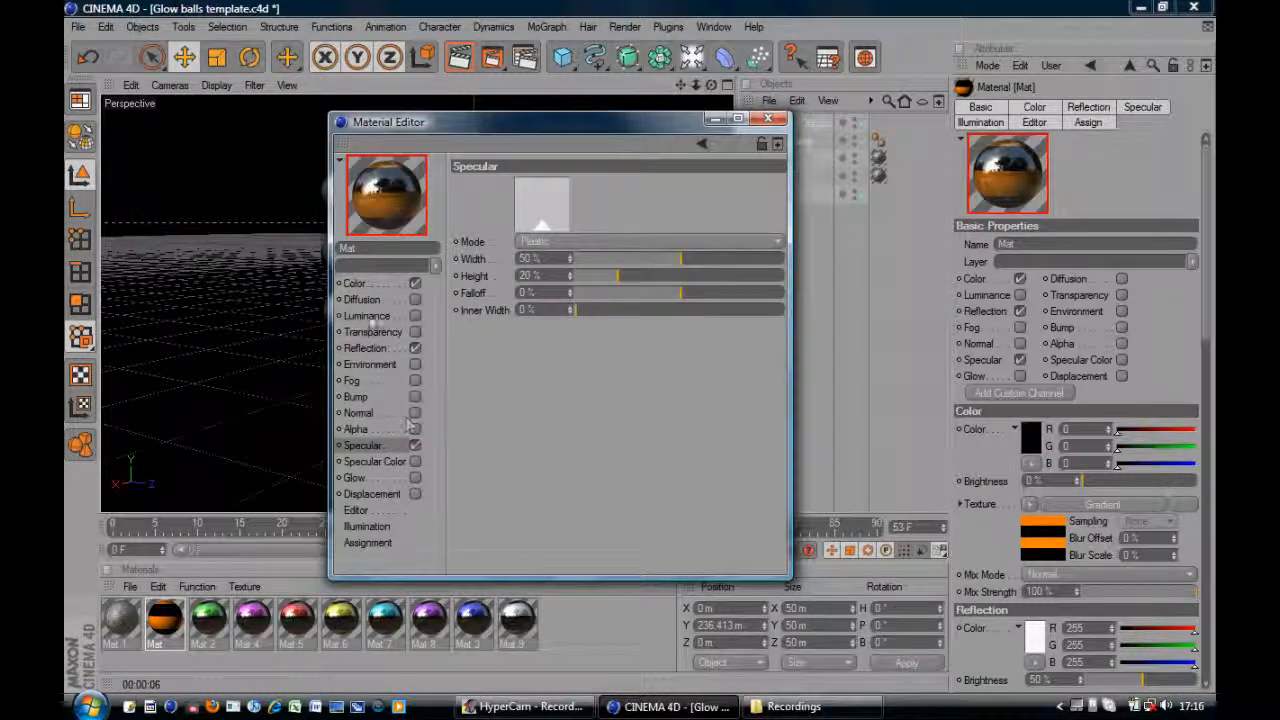
pyautogui.click(358, 283)
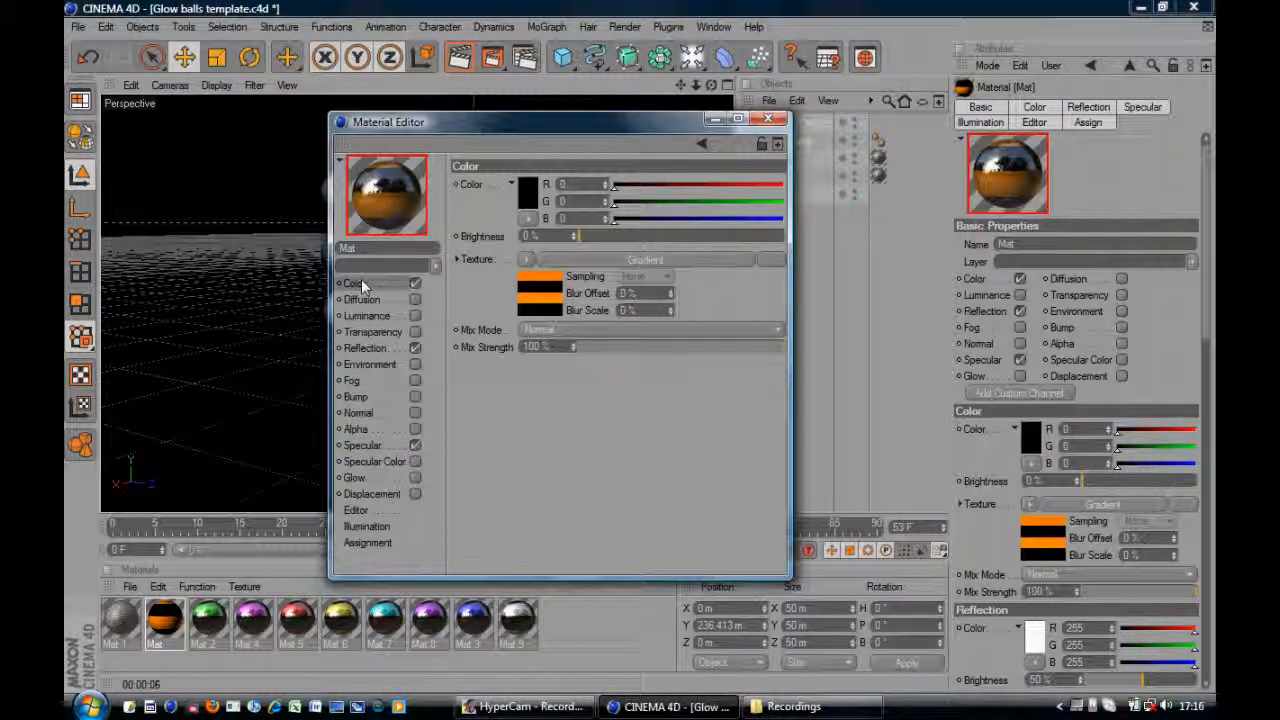
pyautogui.click(767, 118)
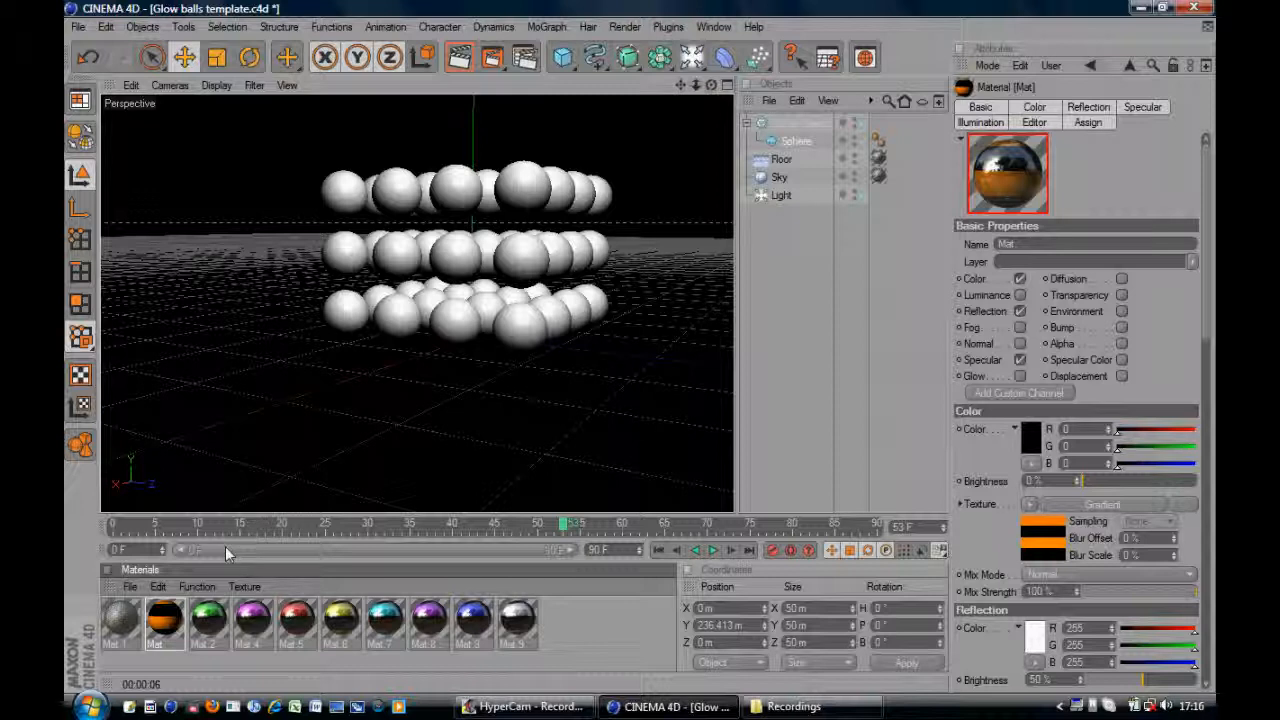
pyautogui.moveTo(160, 635); pyautogui.dragTo(566, 613)
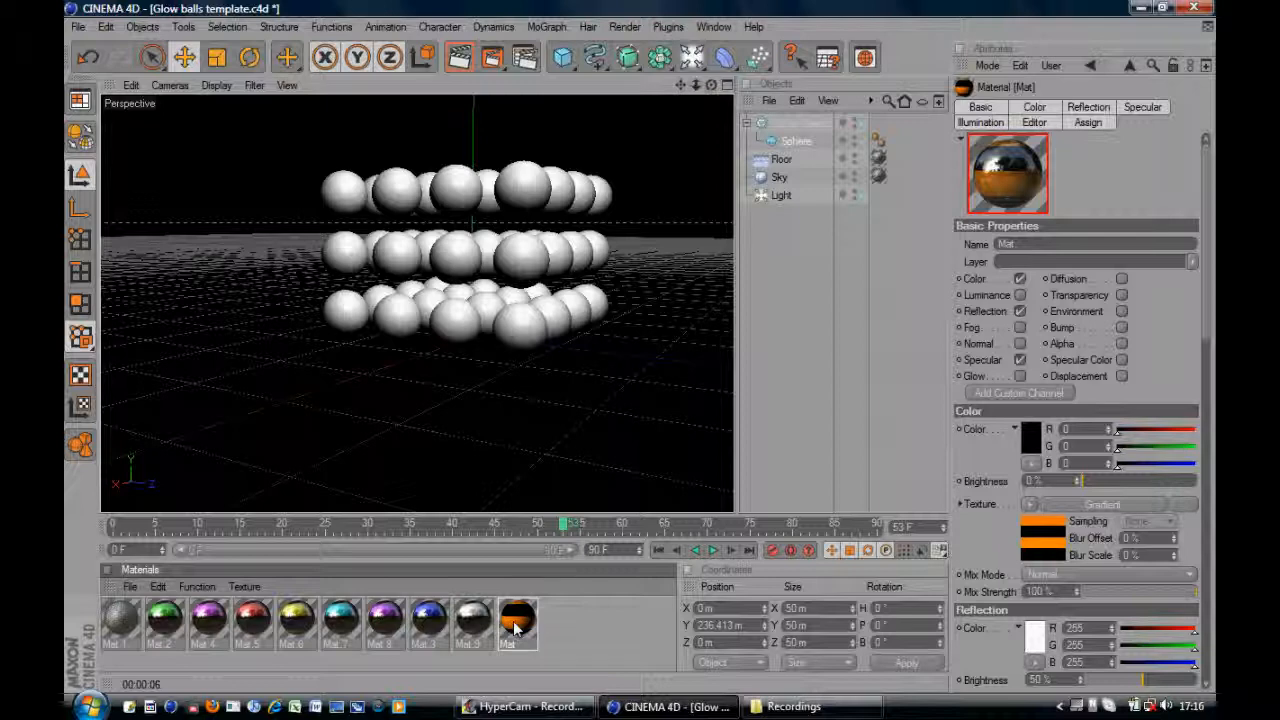
# Duplicate the Mat material and delete the copy.
pyautogui.hotkey('ctrl', 'c')
pyautogui.hotkey('ctrl', 'v')
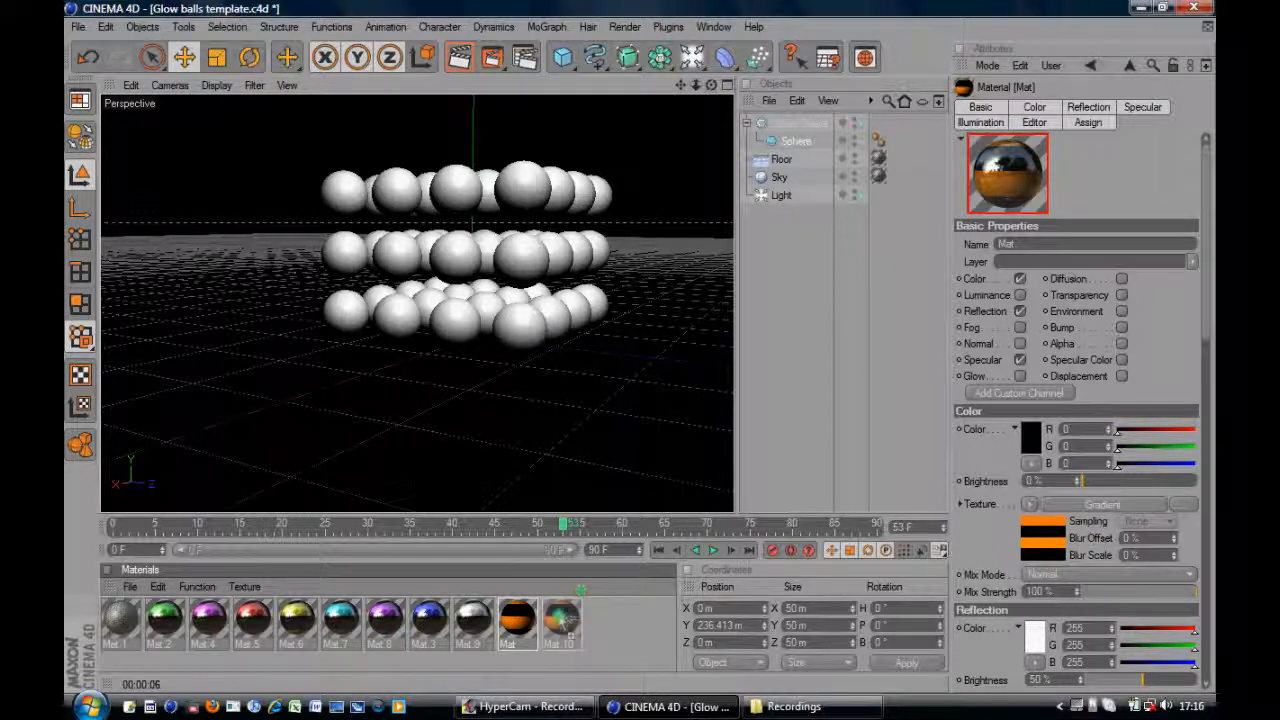
pyautogui.press('Delete')
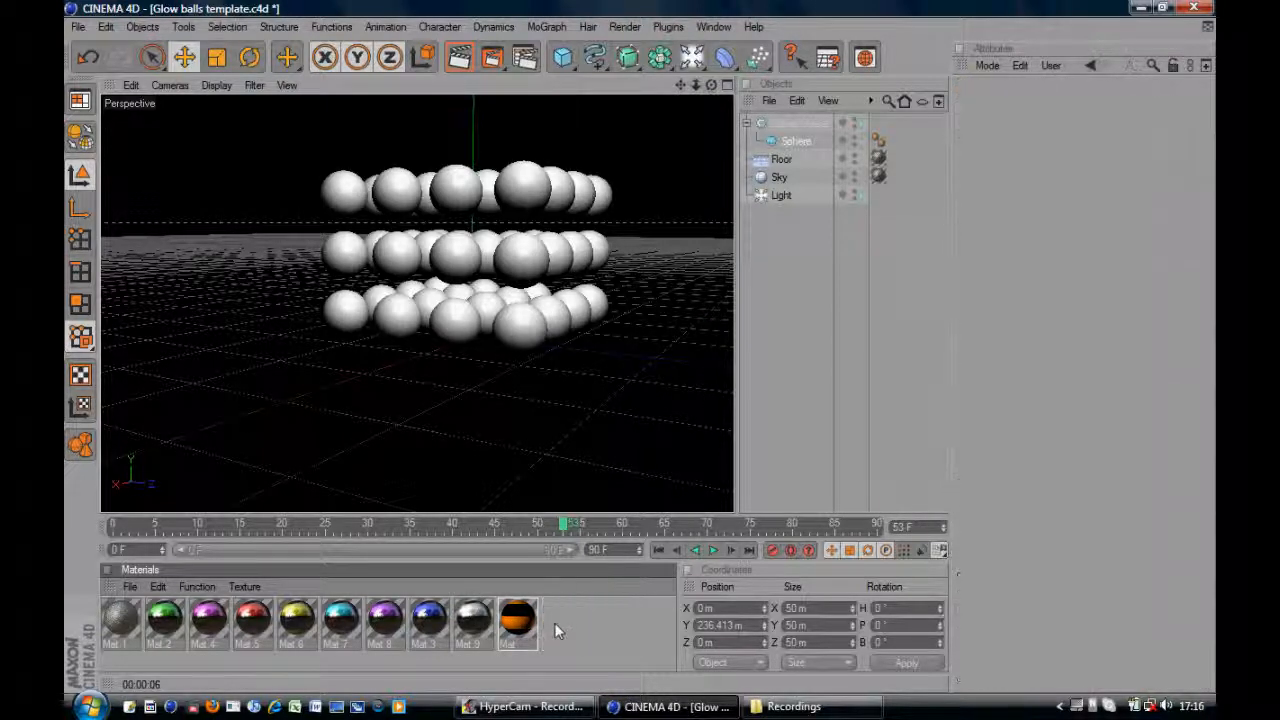
# Apply Mat to the Sphere inside the cloner and render the active view.
pyautogui.moveTo(512, 622); pyautogui.dragTo(797, 141)
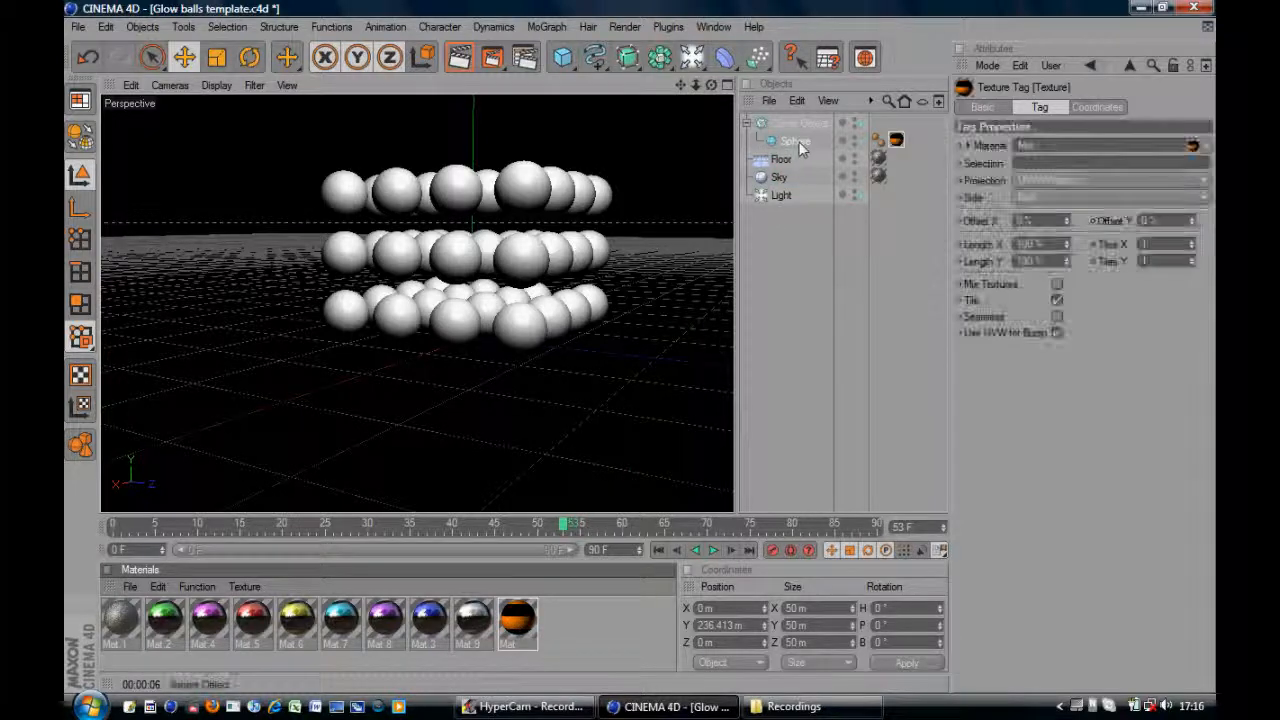
pyautogui.click(462, 62)
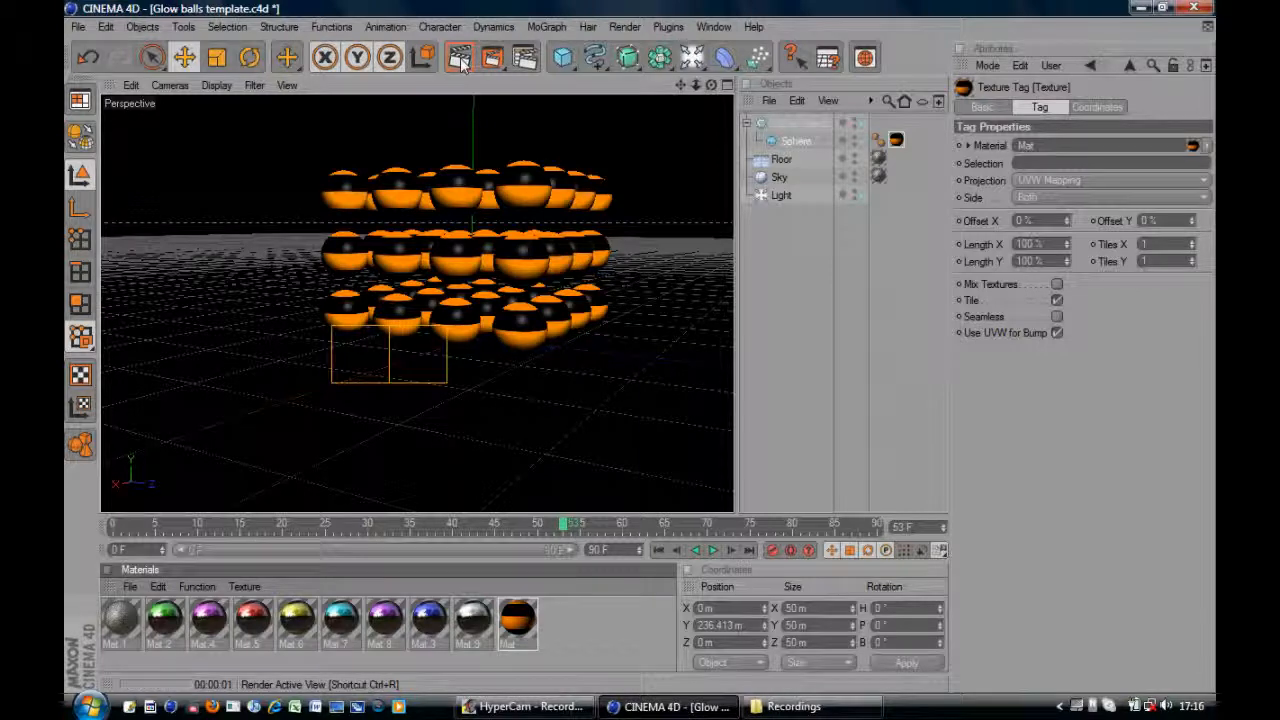
# Switch Mat's Reflection channel off and on again, and set its blurriness to 0%.
pyautogui.click(517, 618)
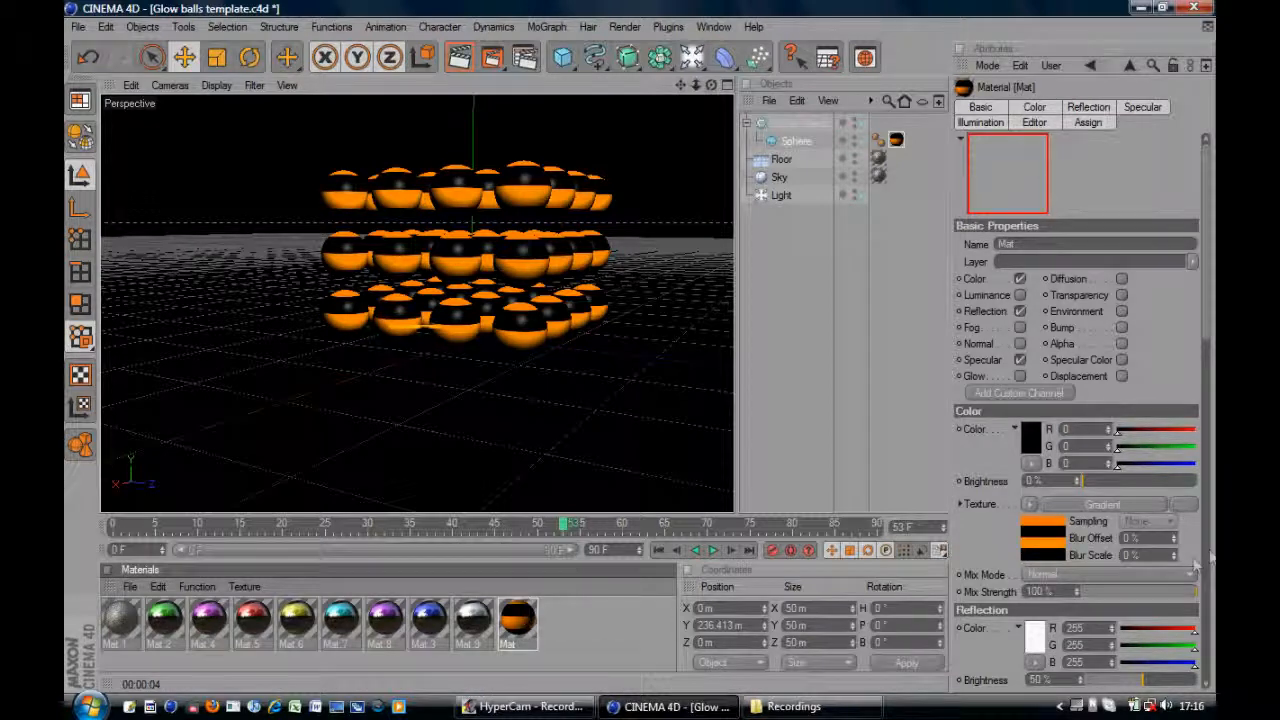
pyautogui.click(1020, 311)
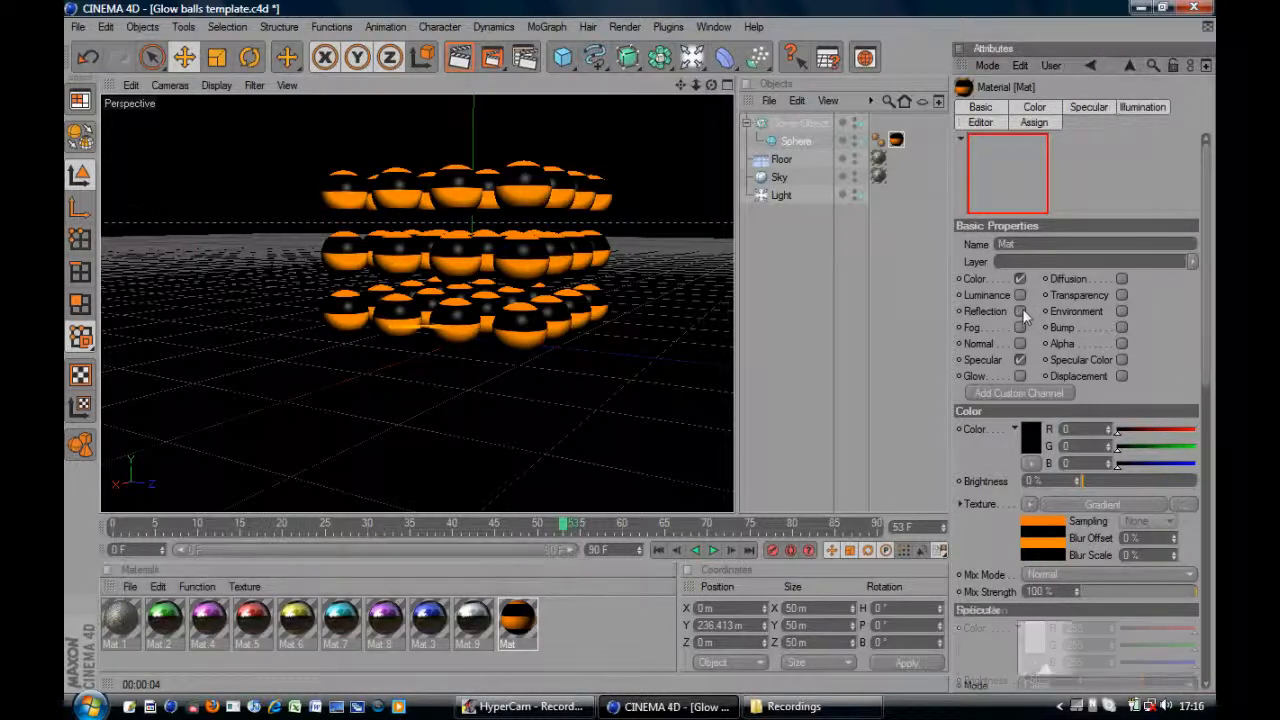
pyautogui.click(1020, 311)
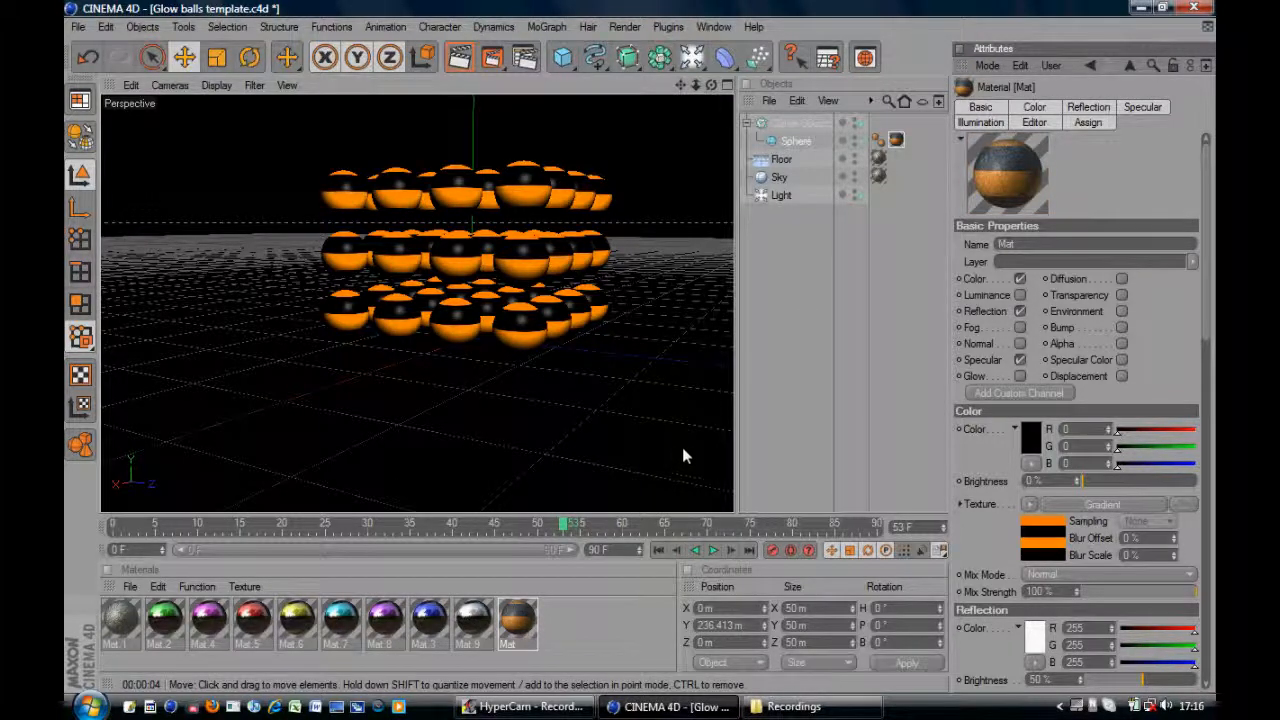
pyautogui.moveTo(1209, 326); pyautogui.dragTo(1210, 456)
pyautogui.moveTo(1054, 444); pyautogui.dragTo(973, 444)
pyautogui.write('0')
pyautogui.press('Return')
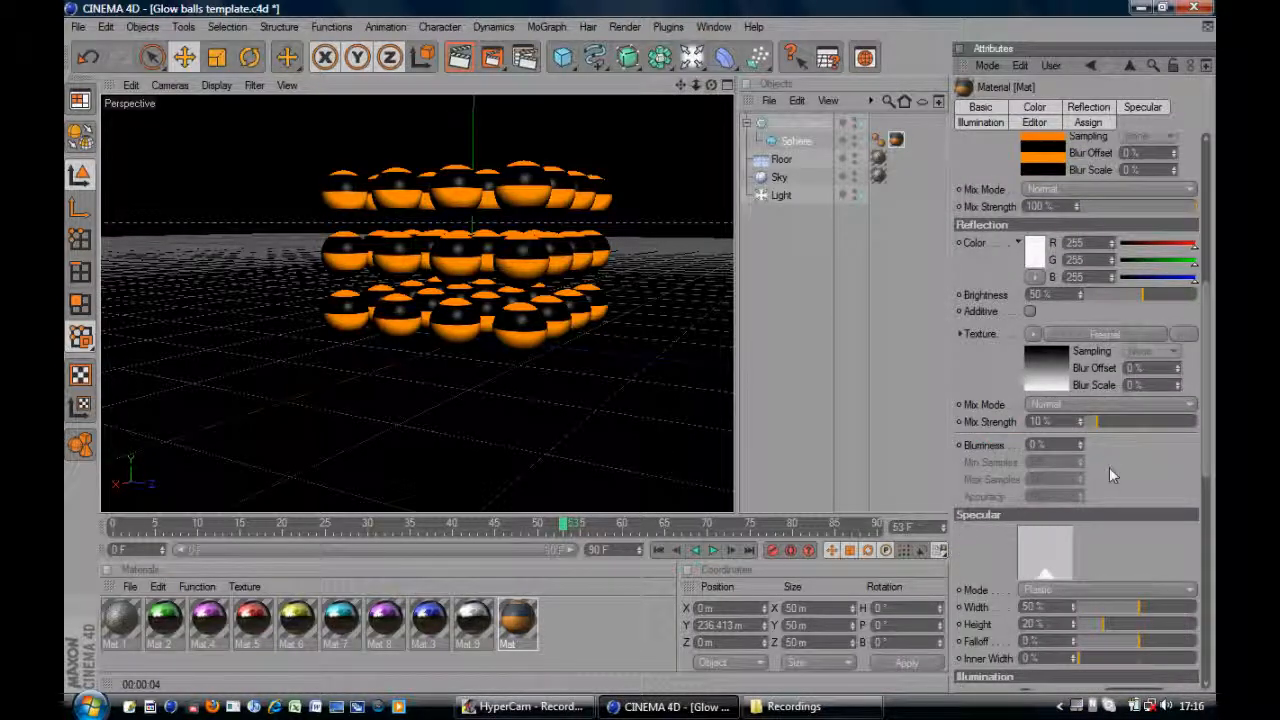
# Select the Sphere's Mat texture tag and render the active view again to check the banded balls.
pyautogui.click(527, 620)
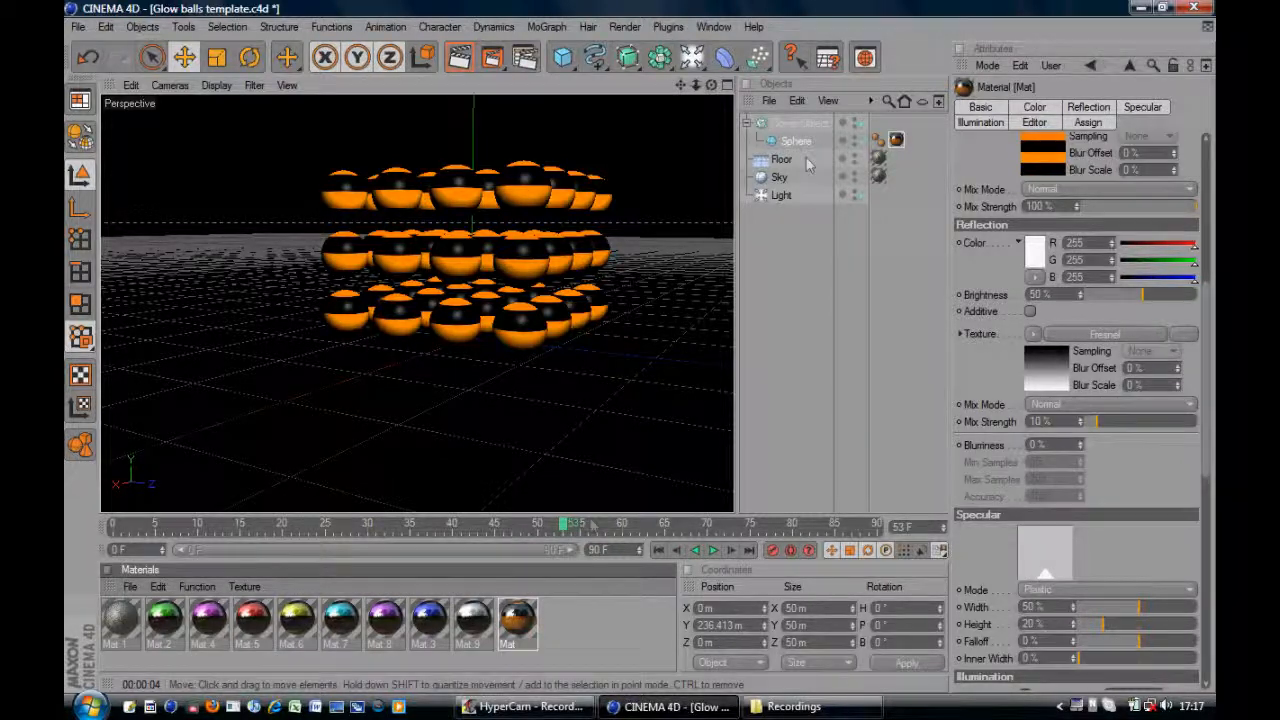
pyautogui.click(896, 141)
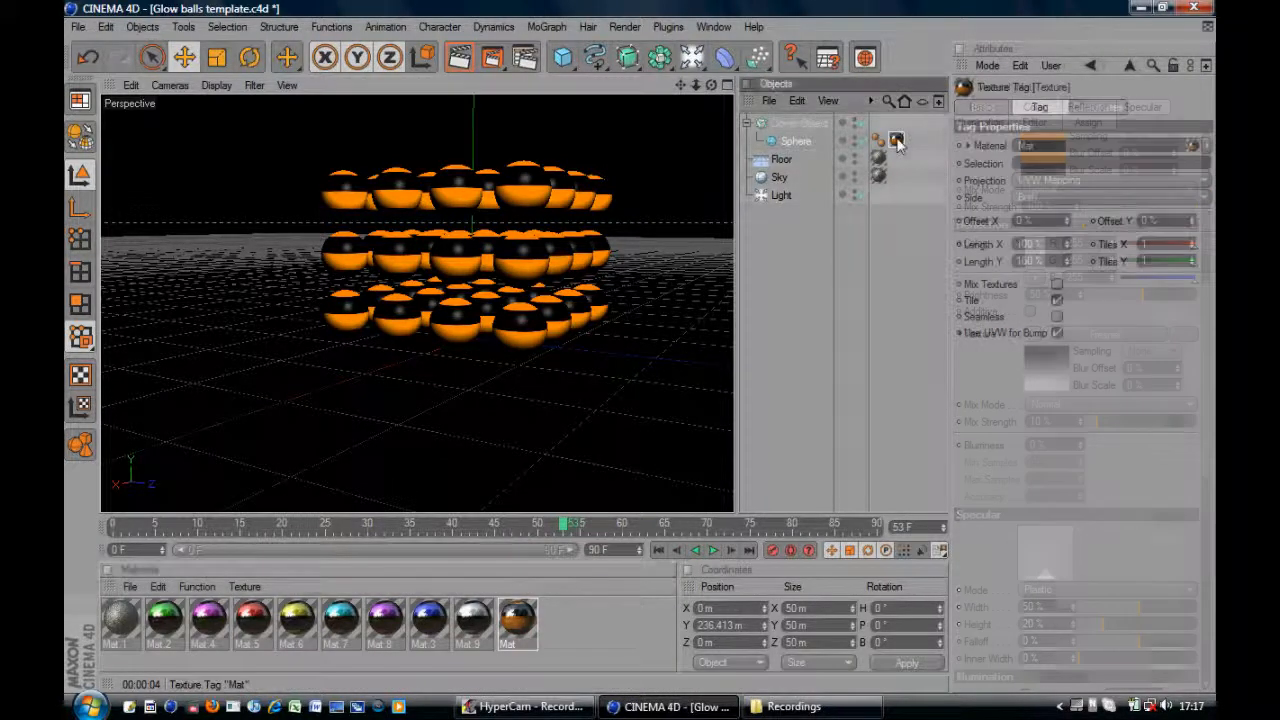
pyautogui.click(477, 60)
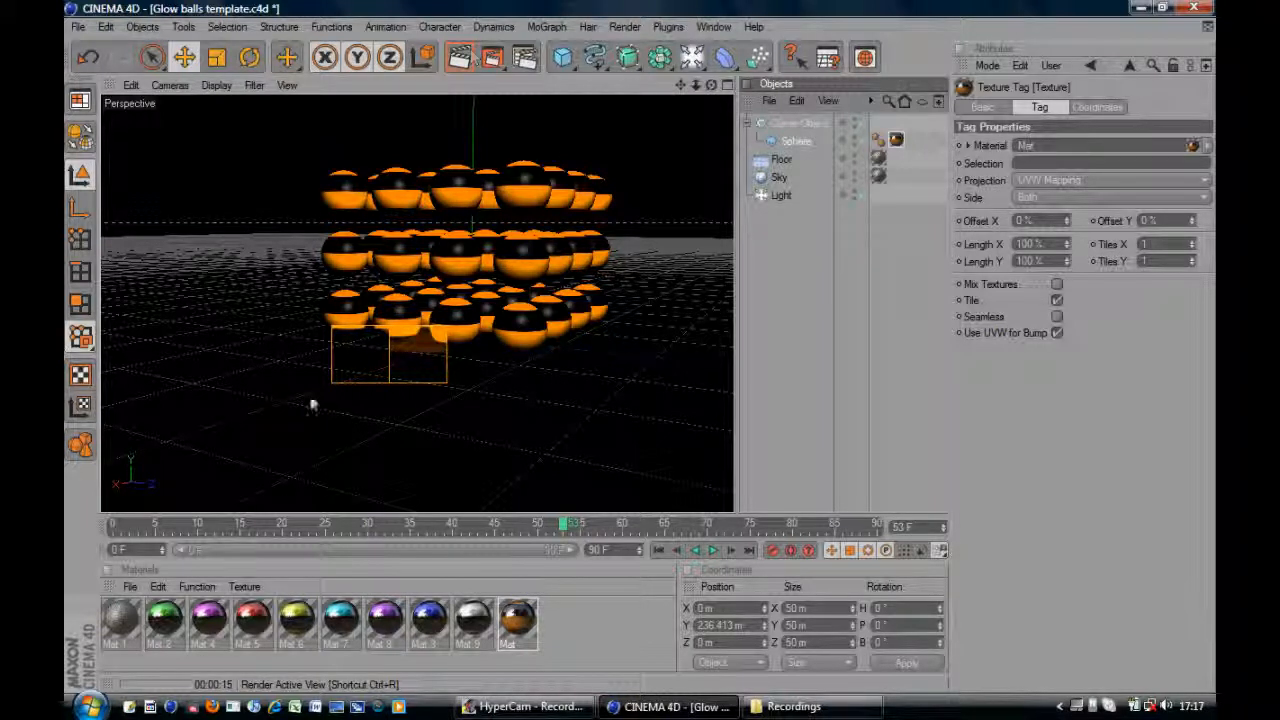
pyautogui.moveTo(525, 706)
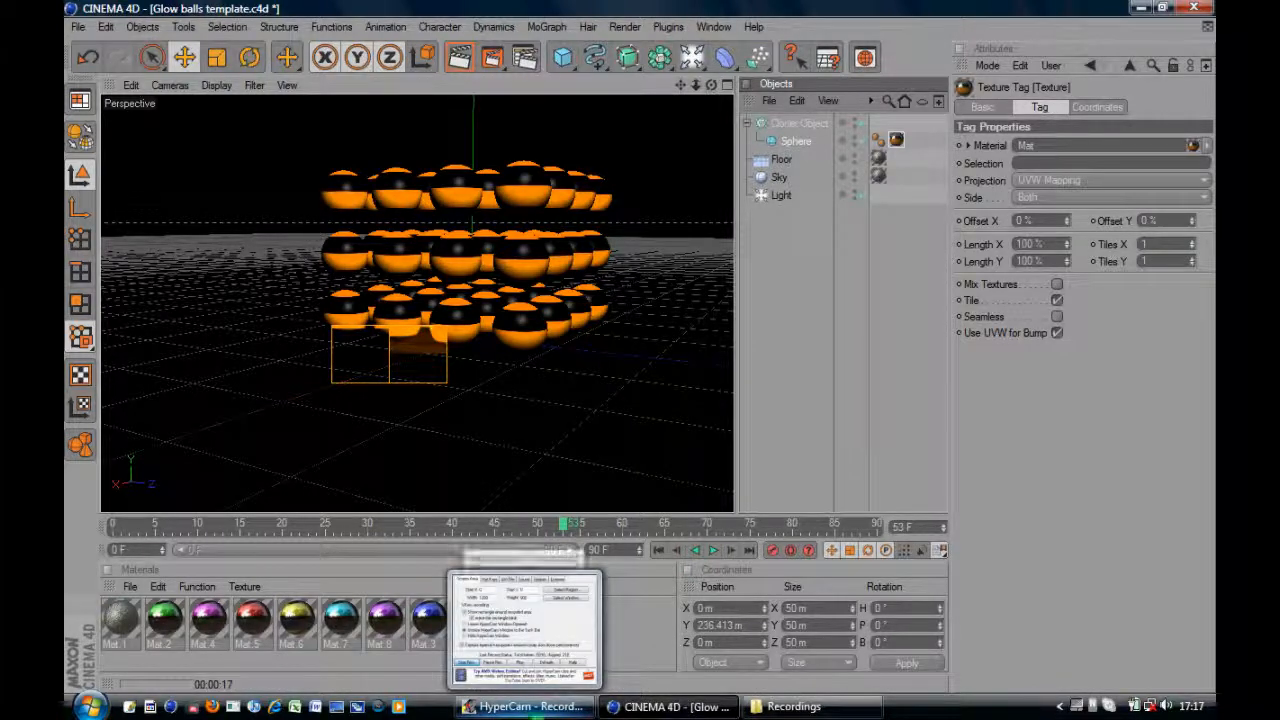
pyautogui.click(525, 706)
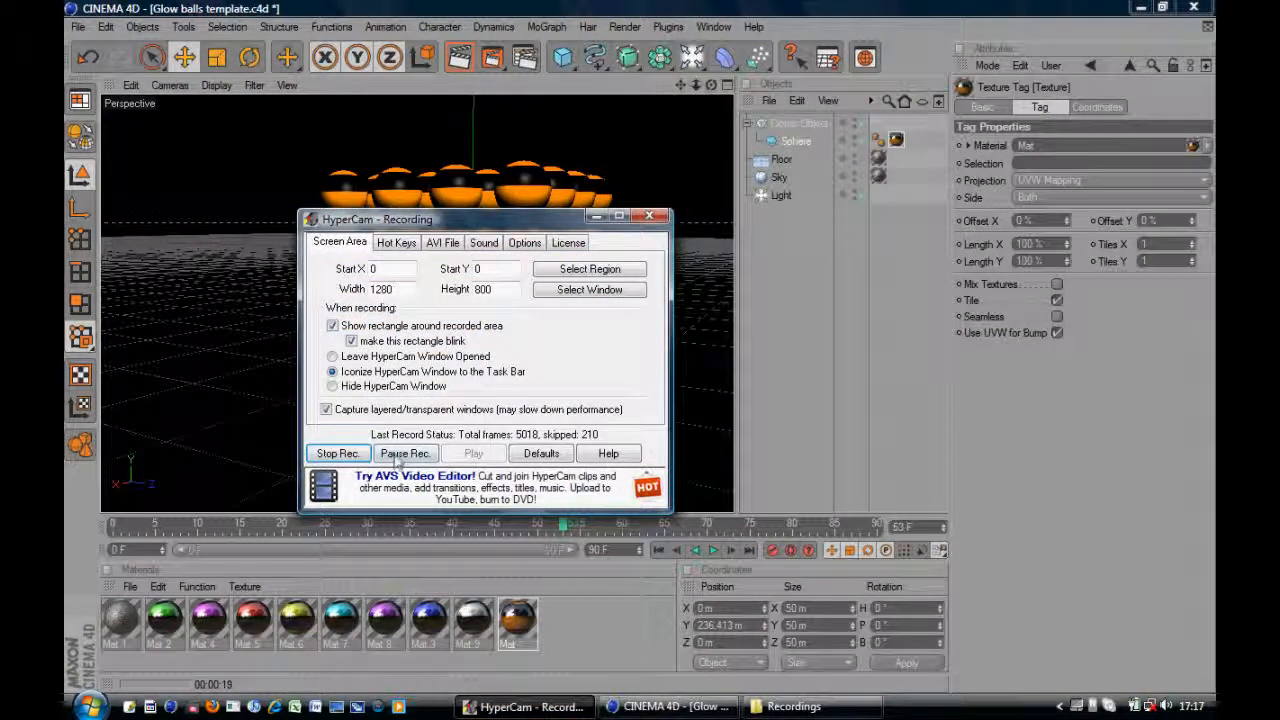
pyautogui.click(397, 458)
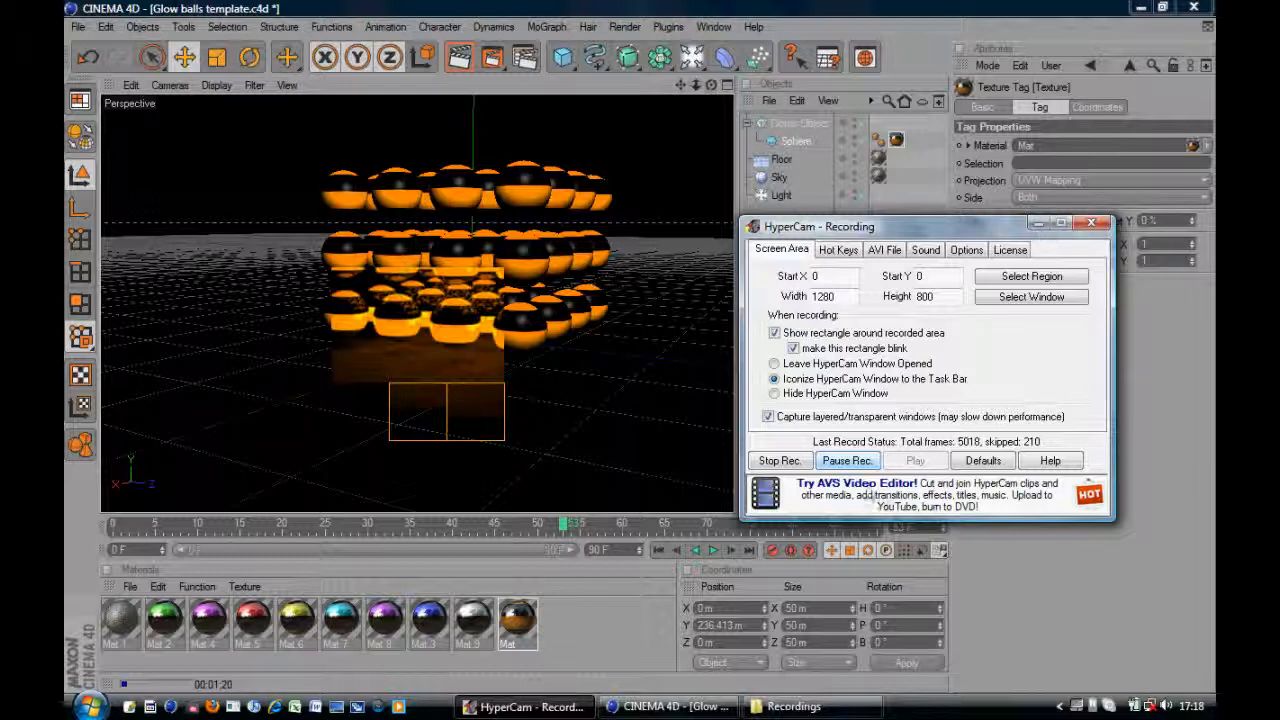
pyautogui.click(850, 464)
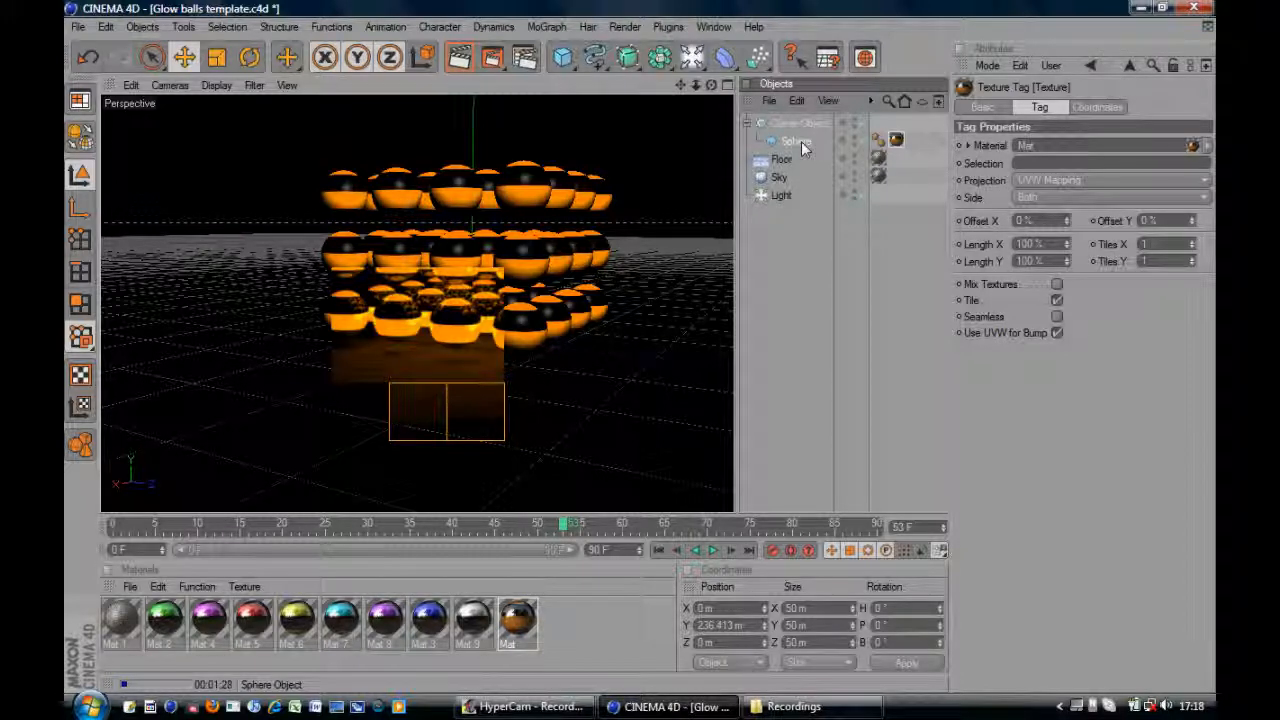
# Duplicate the cloner's Sphere seven times, placing the copies outside the cloner at the end of the object hierarchy.
pyautogui.keyDown('ctrl'); pyautogui.moveTo(801, 141); pyautogui.dragTo(800, 213); pyautogui.keyUp('ctrl')
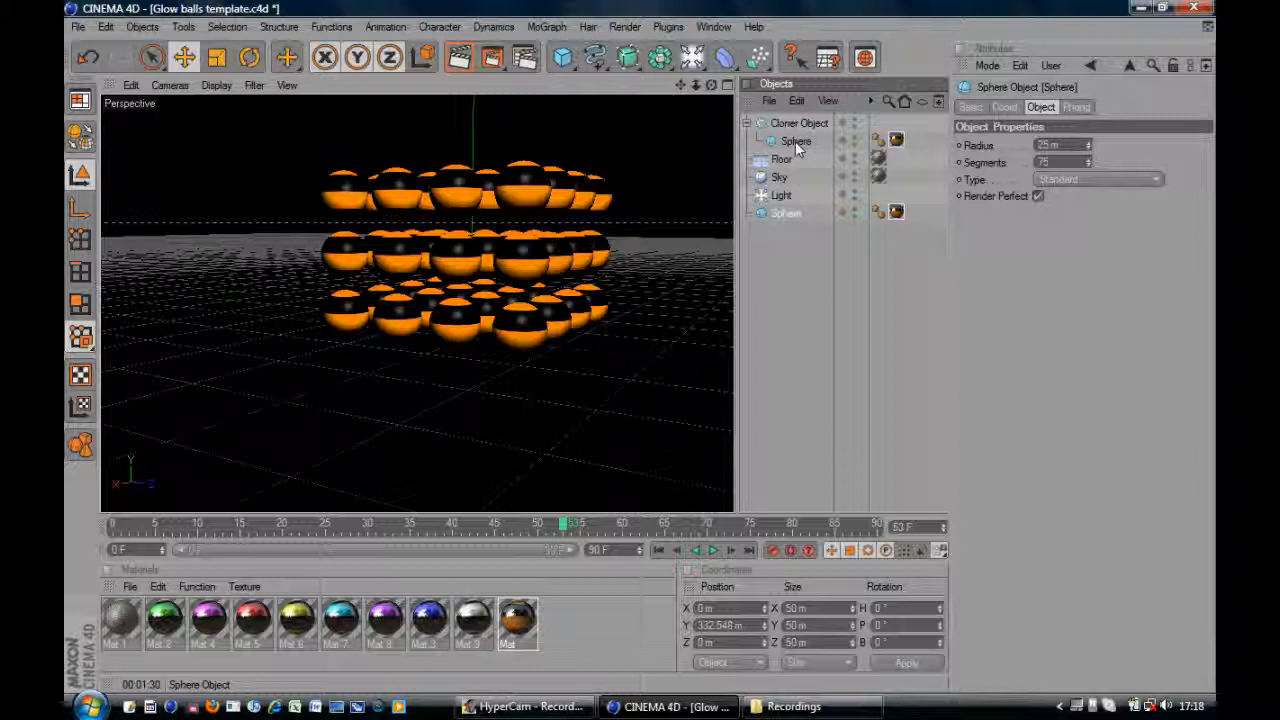
pyautogui.keyDown('ctrl'); pyautogui.moveTo(796, 143); pyautogui.dragTo(797, 261); pyautogui.keyUp('ctrl')
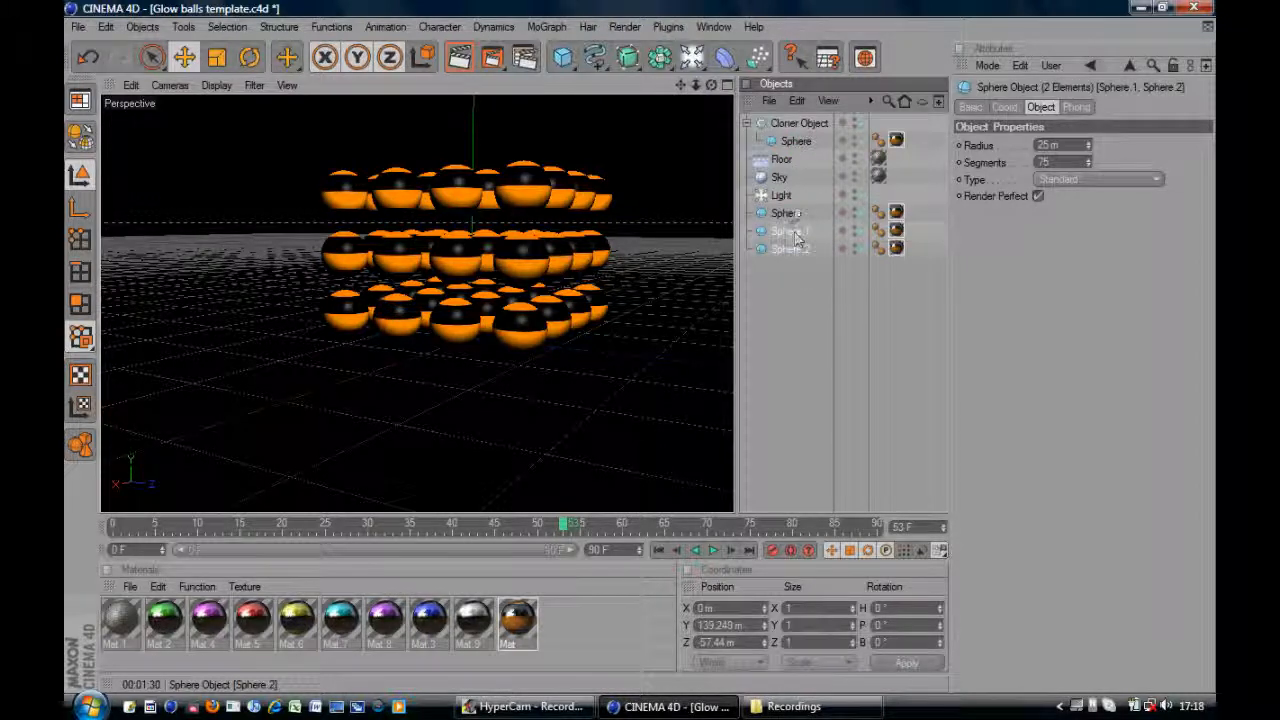
pyautogui.keyDown('ctrl'); pyautogui.moveTo(790, 143); pyautogui.dragTo(791, 309); pyautogui.keyUp('ctrl')
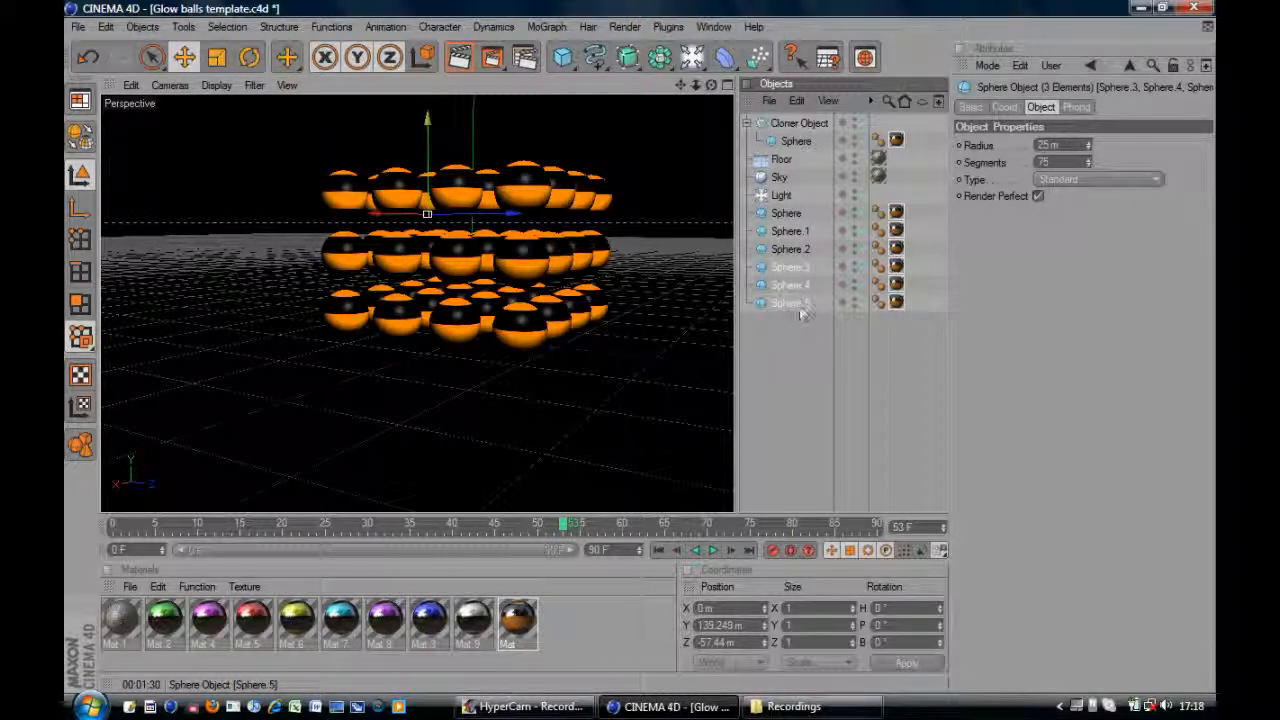
pyautogui.keyDown('ctrl'); pyautogui.moveTo(802, 302); pyautogui.dragTo(801, 336); pyautogui.keyUp('ctrl')
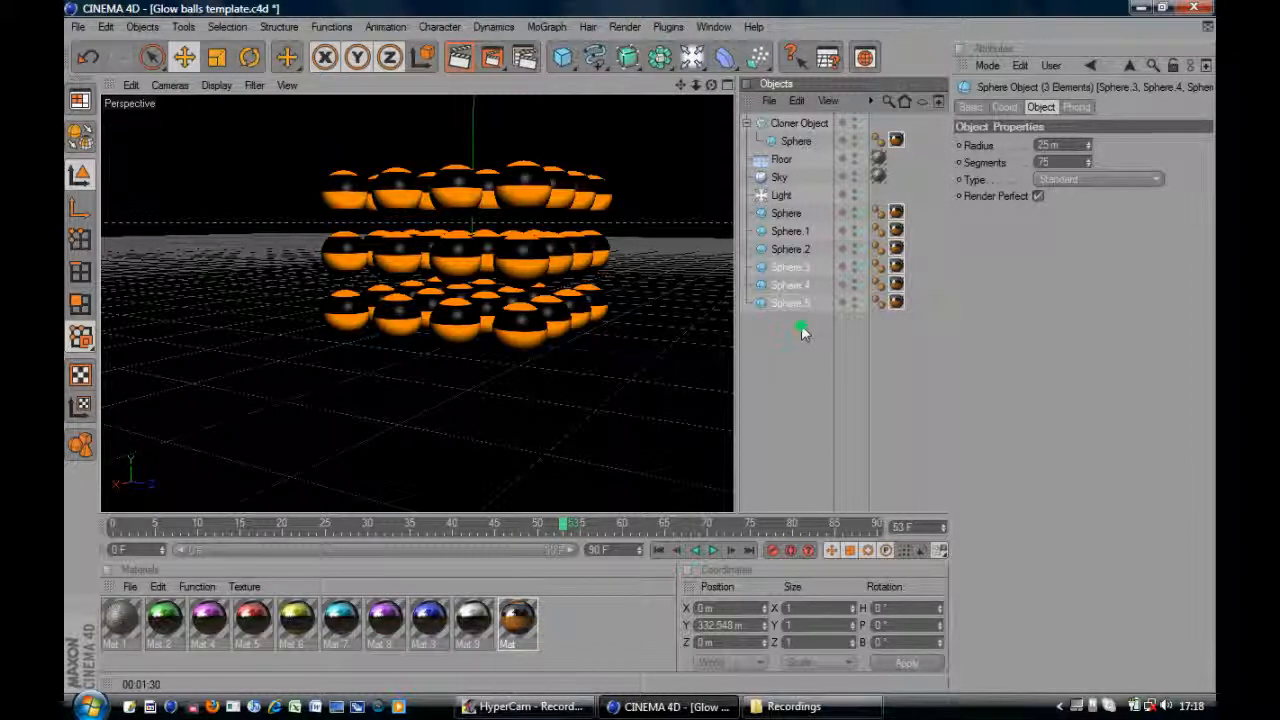
pyautogui.click(801, 323)
pyautogui.click(801, 308)
pyautogui.keyDown('ctrl'); pyautogui.moveTo(800, 306); pyautogui.dragTo(800, 325); pyautogui.keyUp('ctrl')
# Make an eighth sphere copy and move all eight copies into the Cloner Object.
pyautogui.moveTo(835, 372); pyautogui.dragTo(776, 201)
pyautogui.click(784, 359)
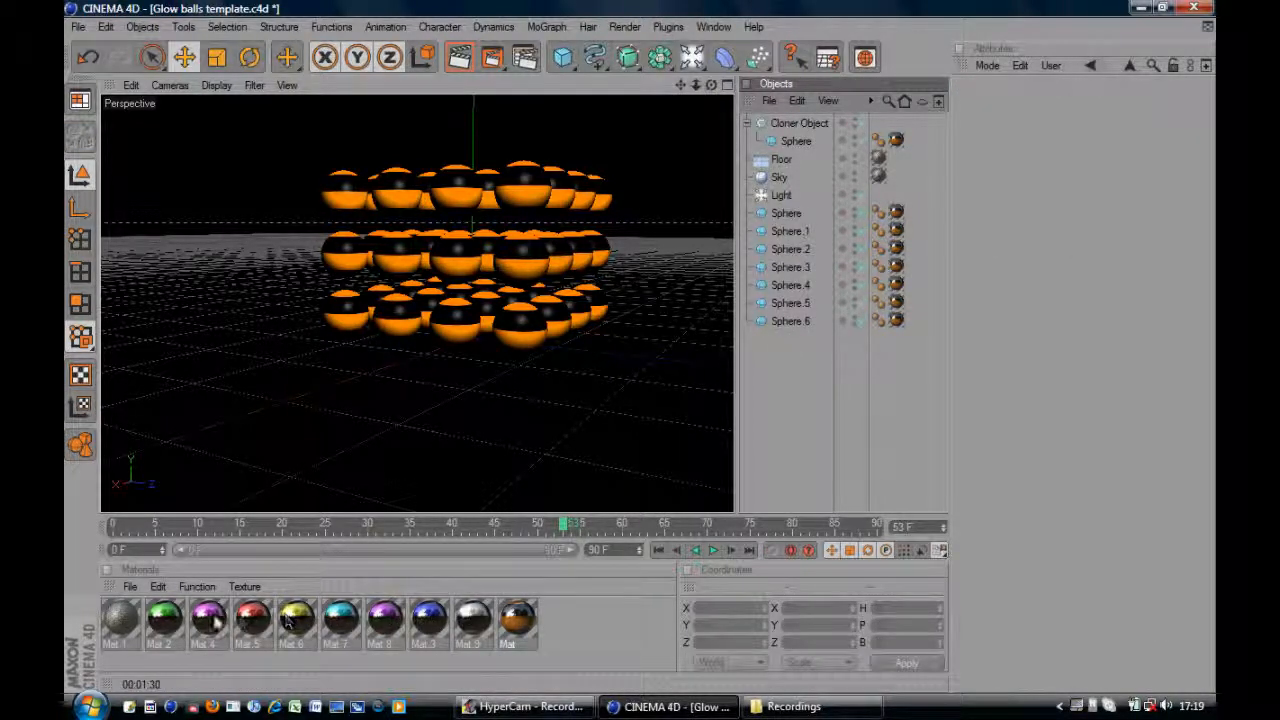
pyautogui.keyDown('ctrl'); pyautogui.moveTo(790, 333); pyautogui.dragTo(790, 339); pyautogui.keyUp('ctrl')
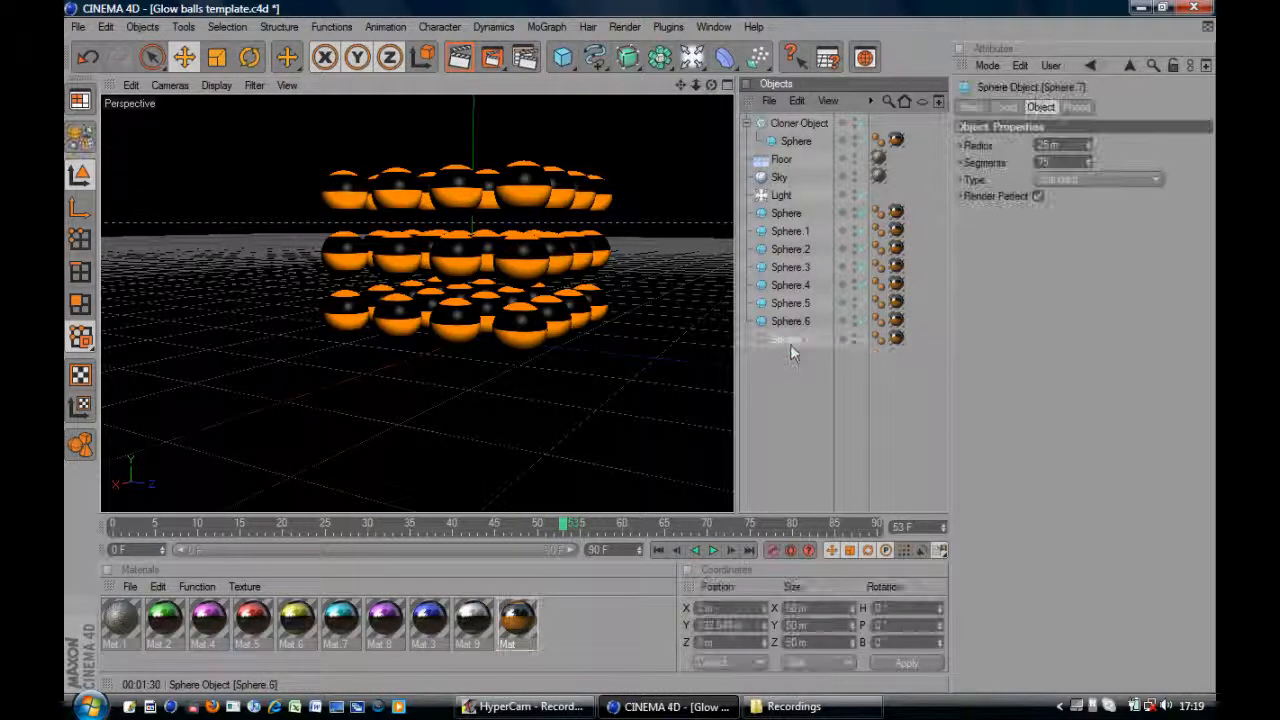
pyautogui.moveTo(822, 418); pyautogui.dragTo(796, 123)
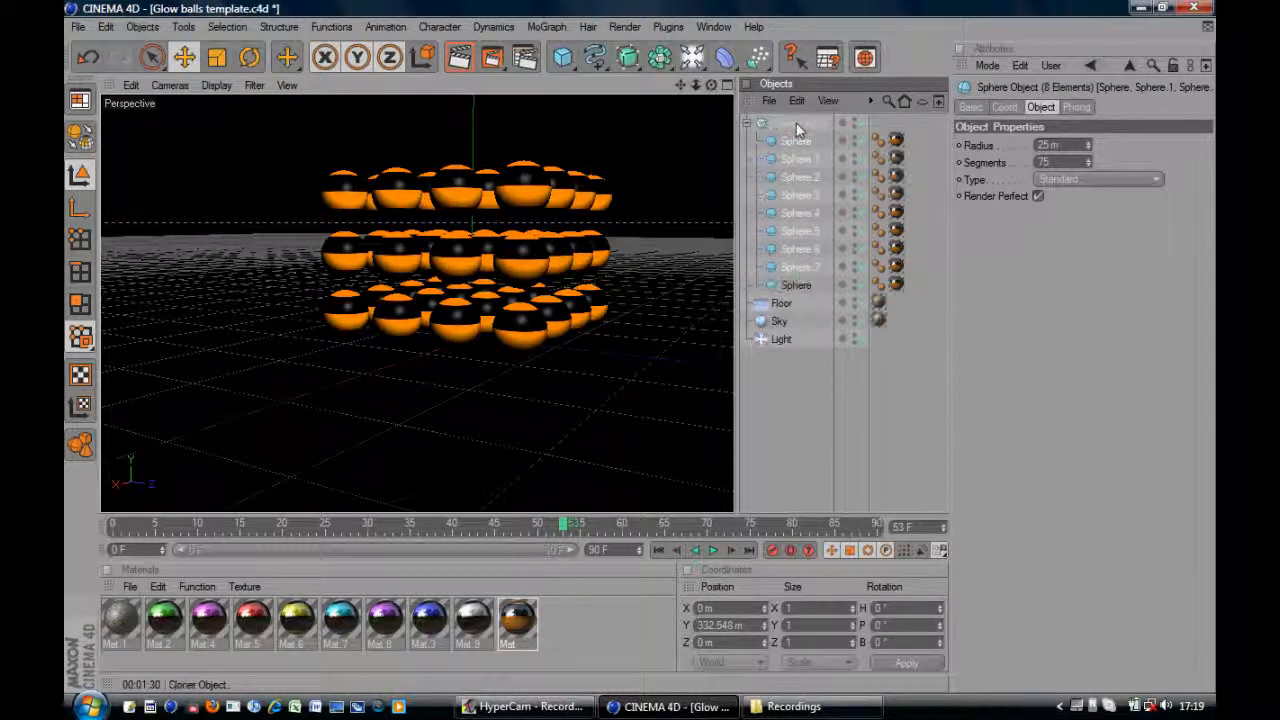
# Delete the Mat texture tag from every sphere in the cloner except the last one.
pyautogui.click(896, 141)
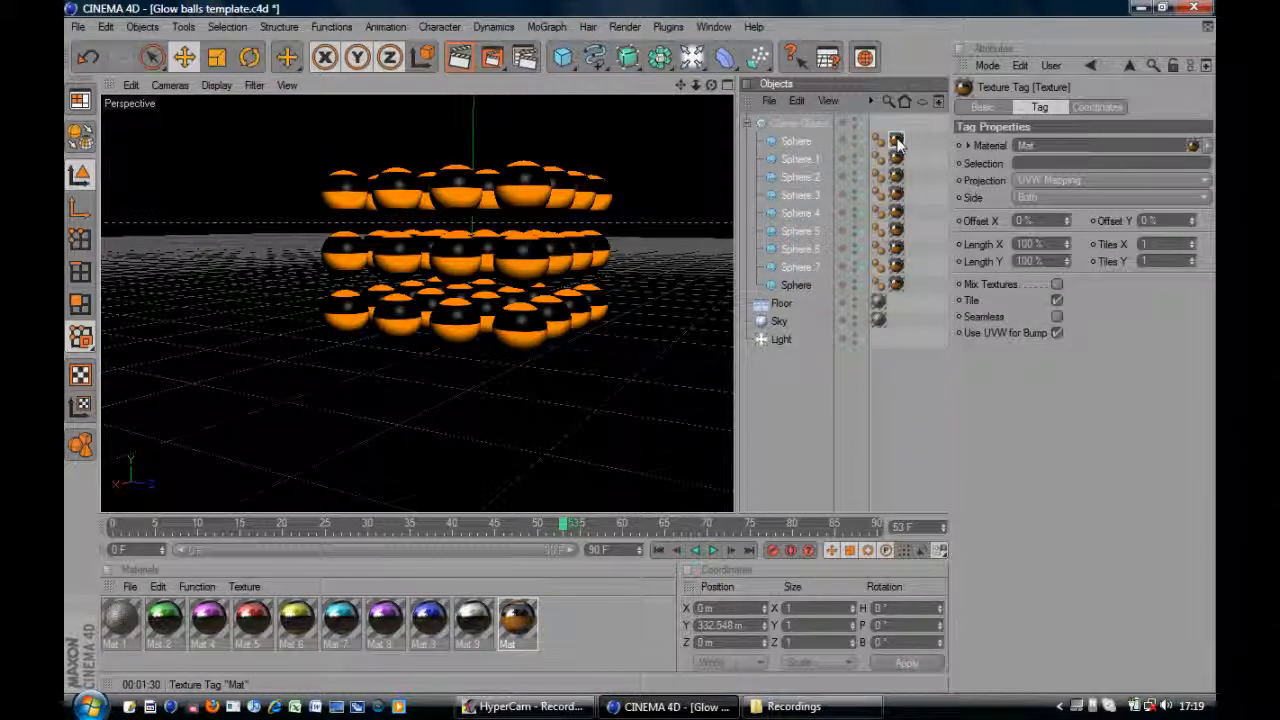
pyautogui.press('Delete')
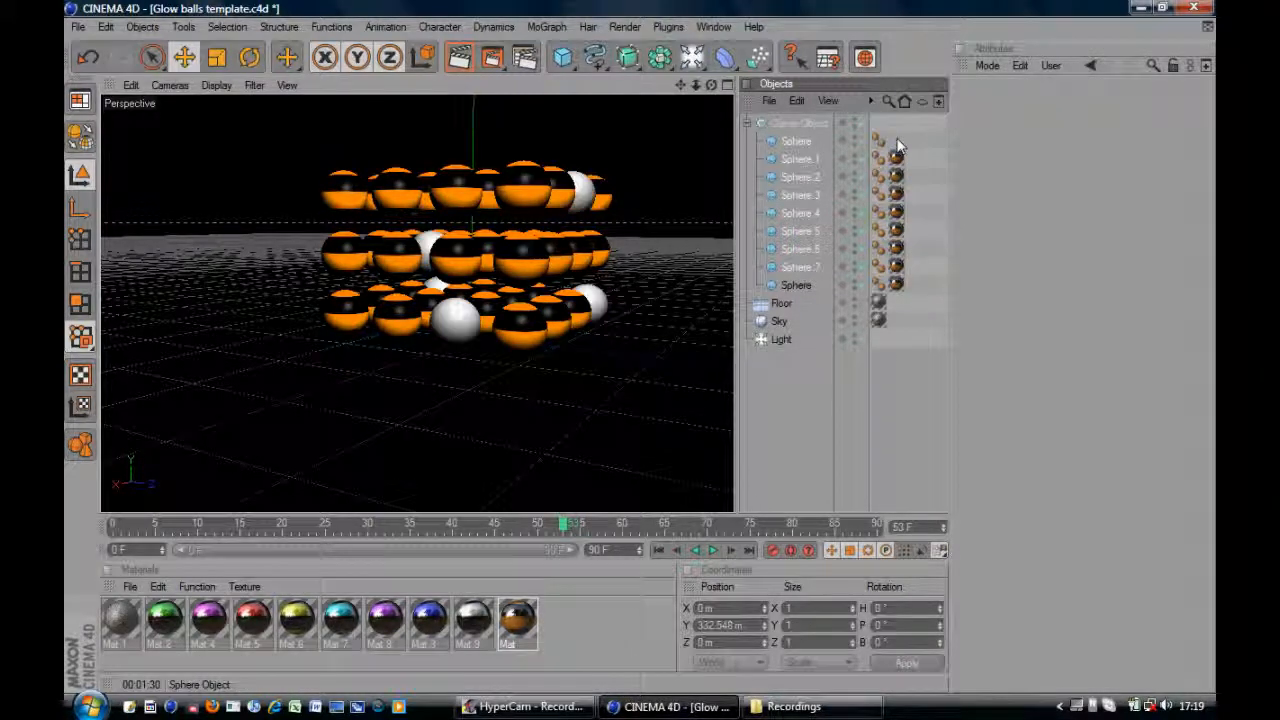
pyautogui.click(894, 158)
pyautogui.press('Delete')
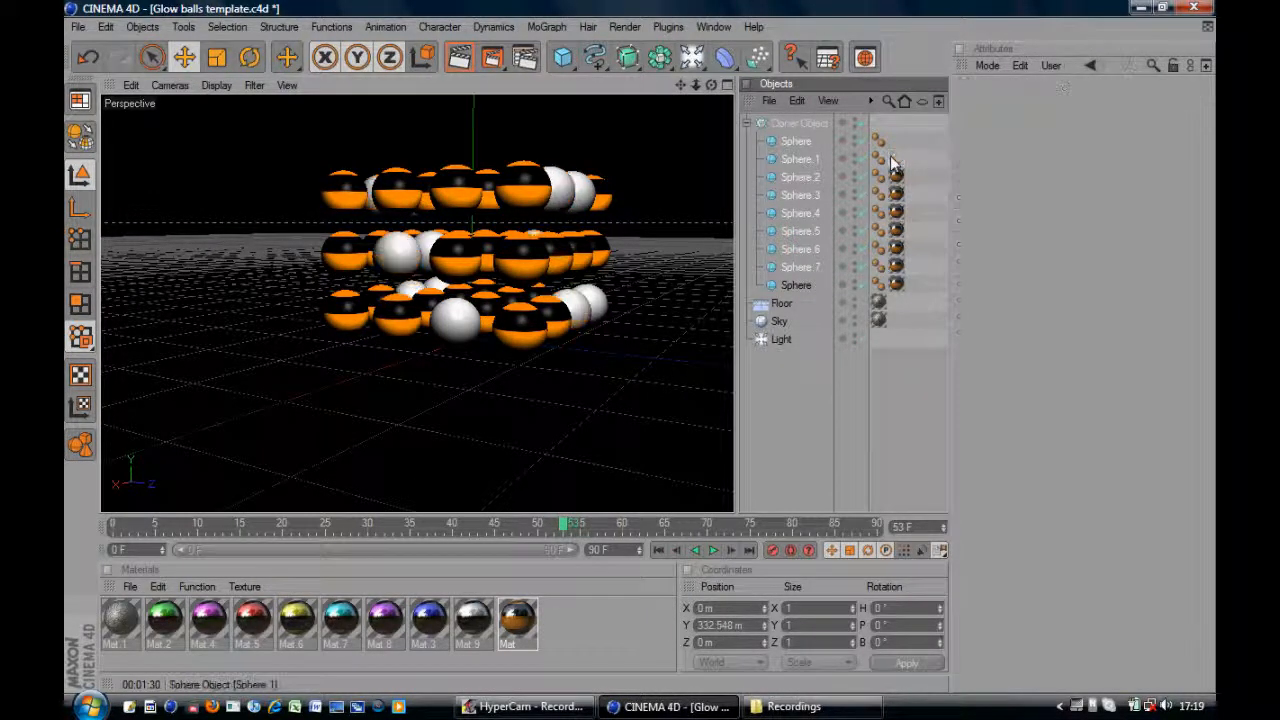
pyautogui.click(896, 176)
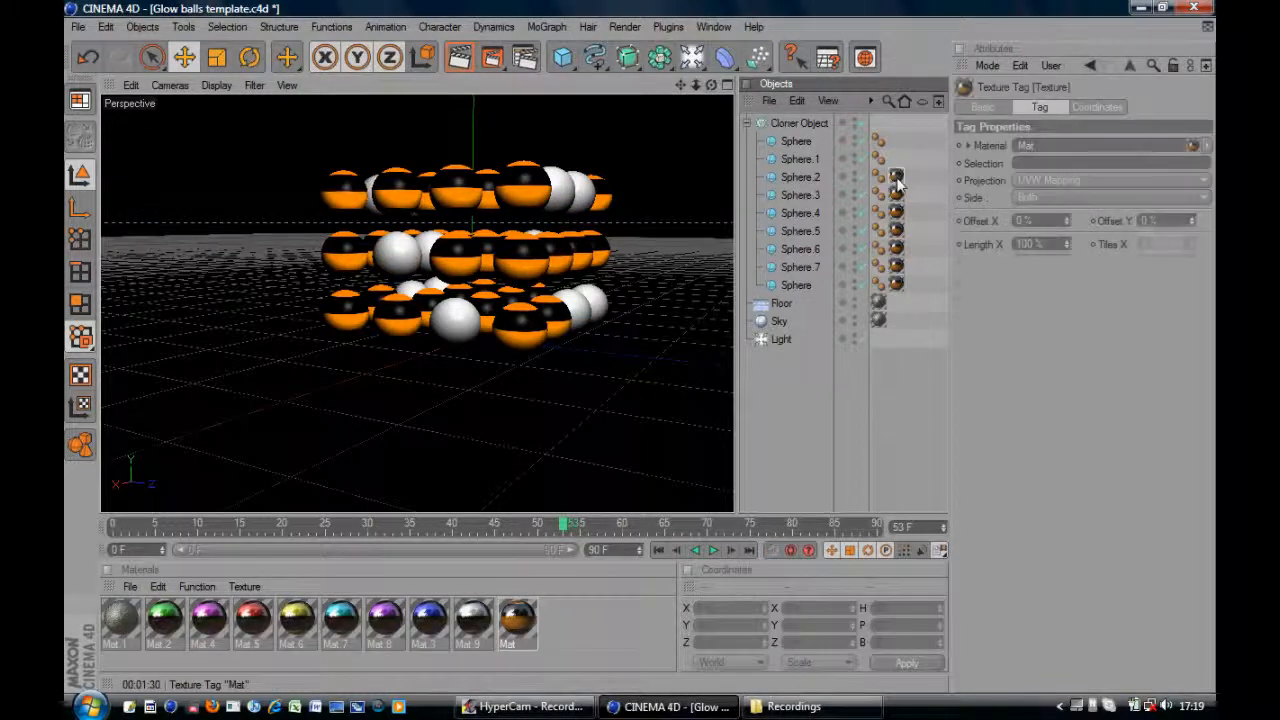
pyautogui.press('Delete')
pyautogui.click(896, 194)
pyautogui.press('Delete')
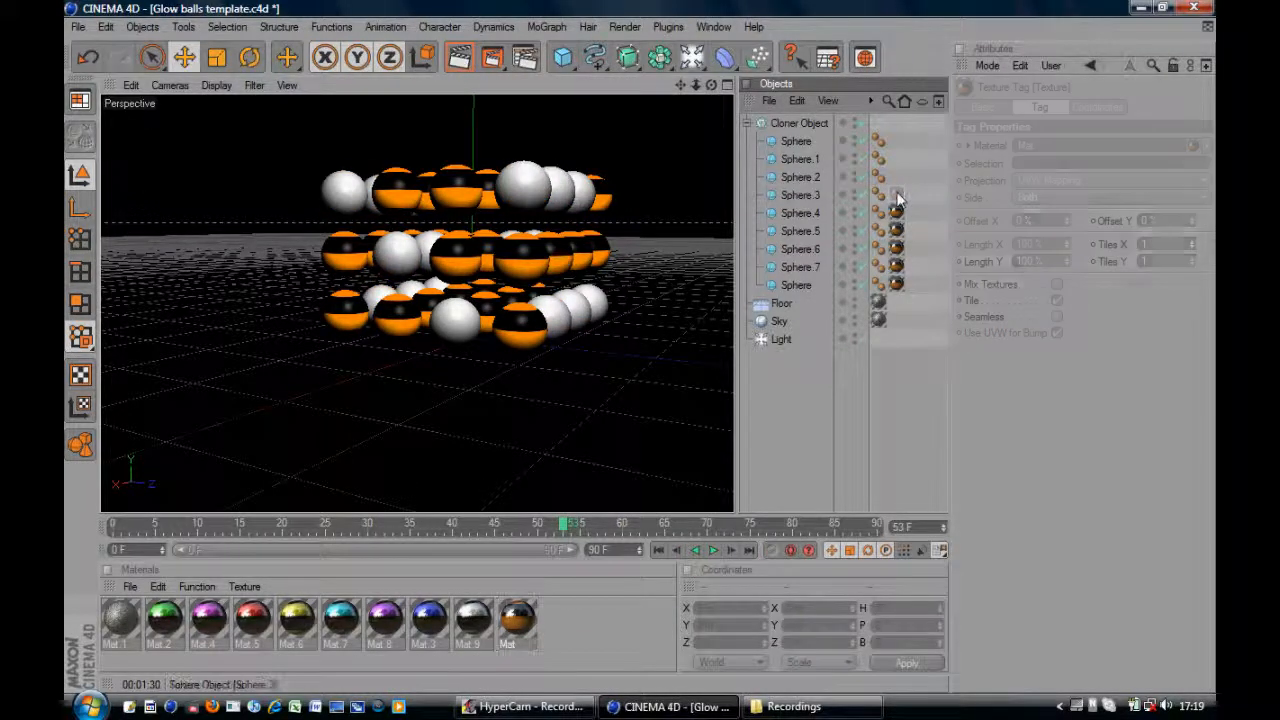
pyautogui.click(896, 212)
pyautogui.press('Delete')
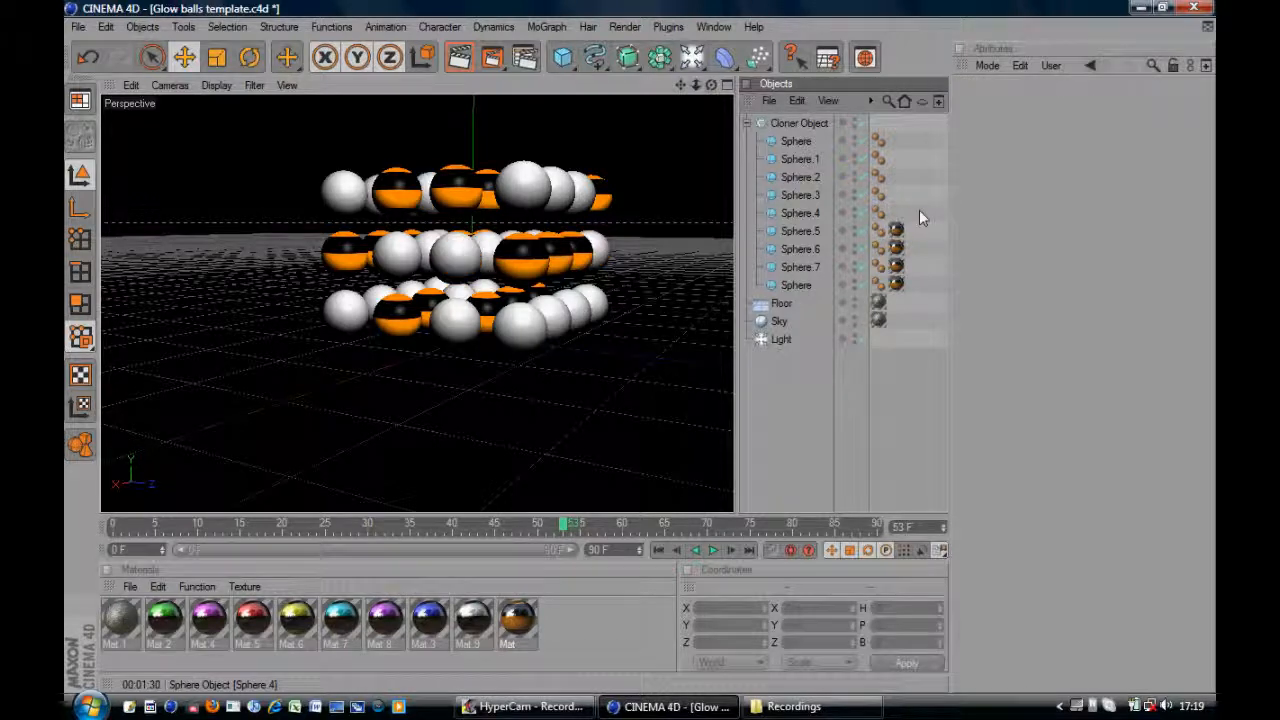
pyautogui.click(896, 231)
pyautogui.press('Delete')
pyautogui.click(896, 249)
pyautogui.press('Delete')
pyautogui.click(896, 267)
pyautogui.press('Delete')
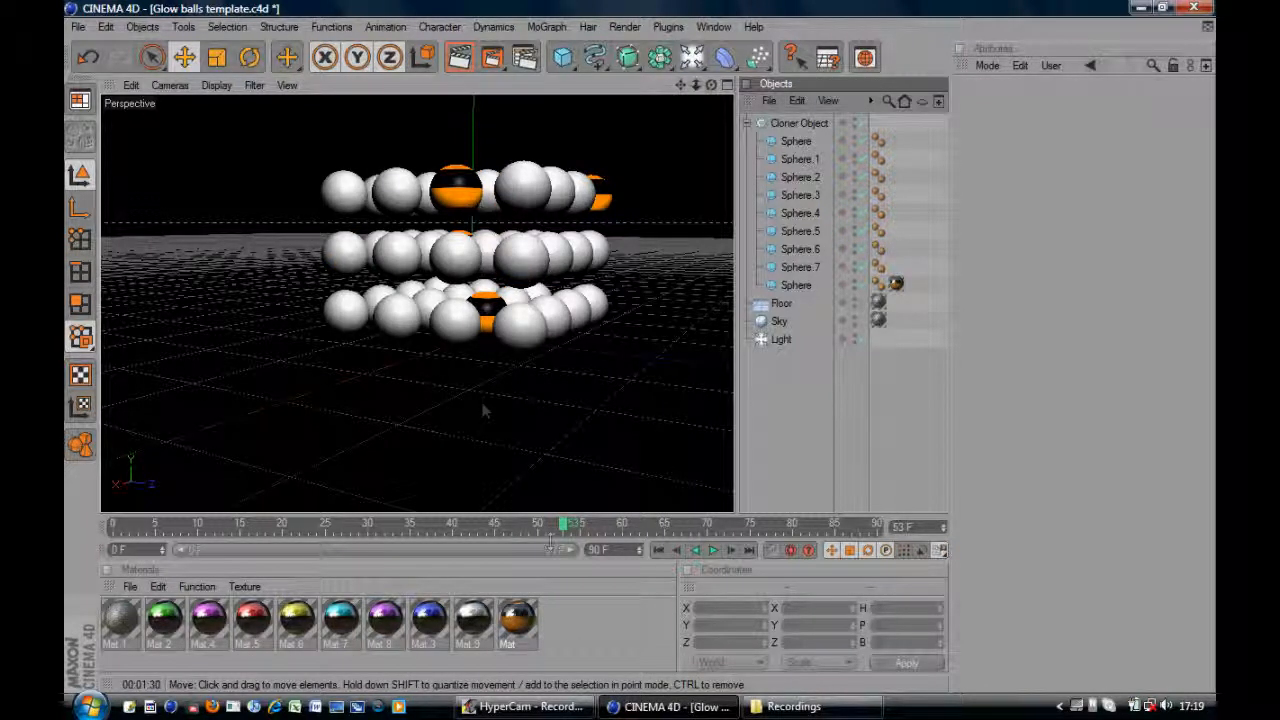
# Duplicate the orange-banded Mat material and delete the old green material Mat.2.
pyautogui.click(512, 628)
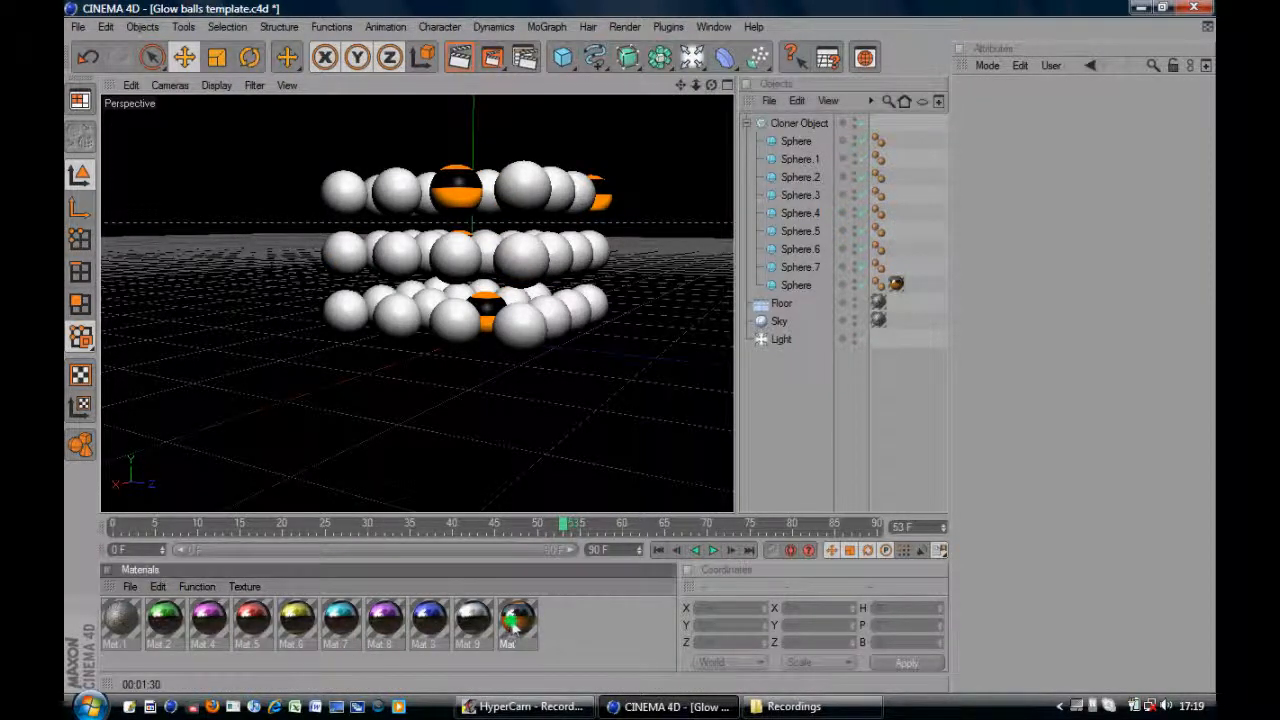
pyautogui.moveTo(545, 625)
pyautogui.keyDown('ctrl'); pyautogui.mouseDown()
pyautogui.moveTo(510, 612)
pyautogui.moveTo(571, 616)
pyautogui.moveTo(558, 625)
pyautogui.mouseUp(); pyautogui.keyUp('ctrl')
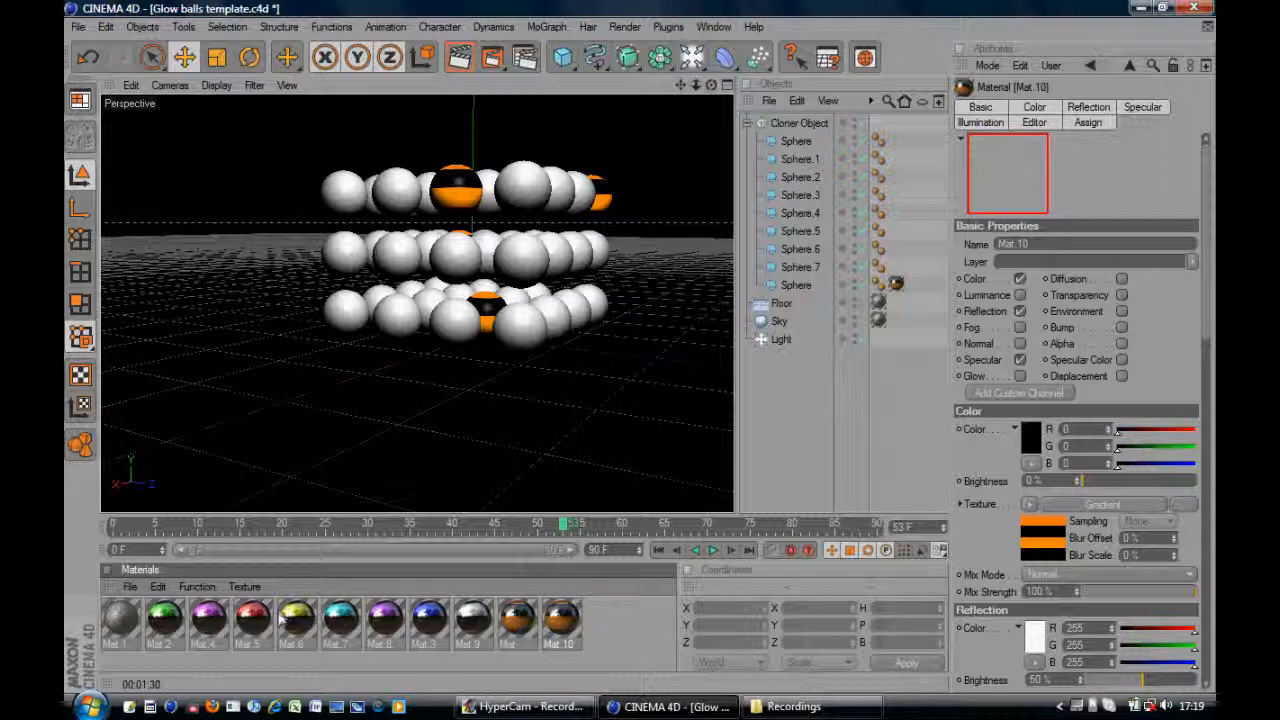
pyautogui.click(163, 615)
pyautogui.press('Delete')
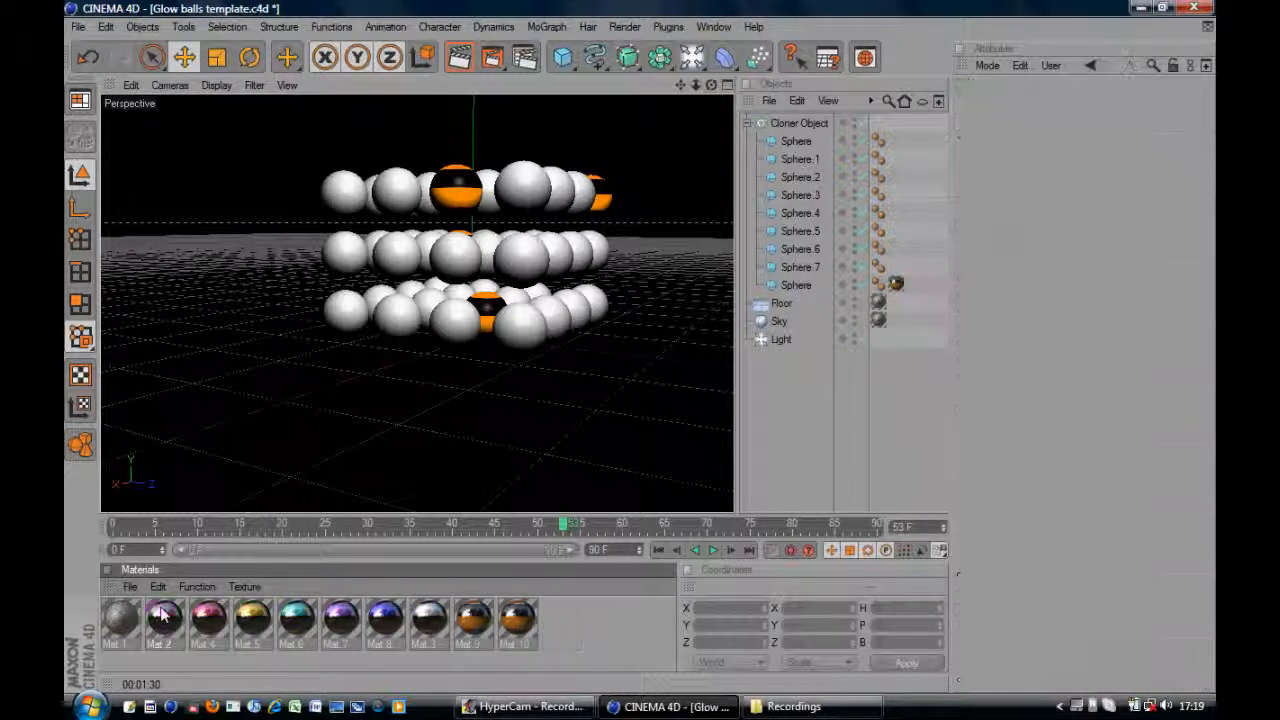
# Open the color gradient of material Mat.10 and change its first orange knot to bright green.
pyautogui.doubleClick(517, 620)
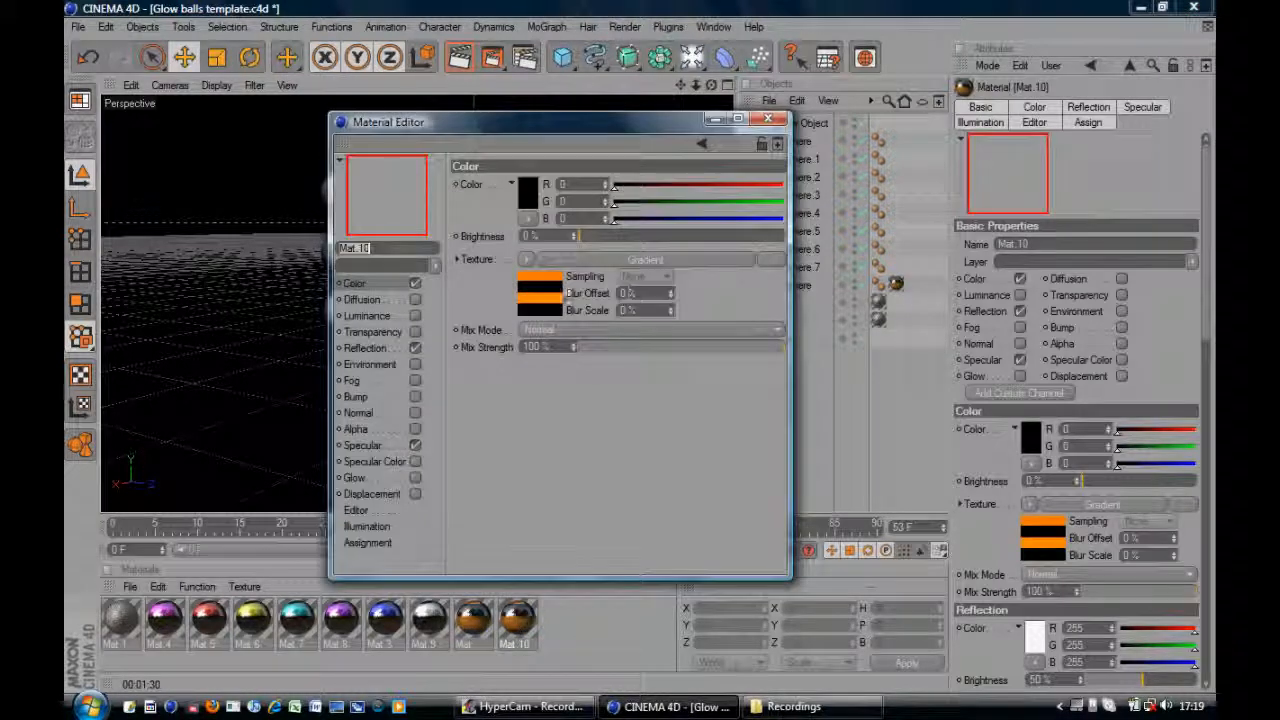
pyautogui.click(372, 332)
pyautogui.click(358, 284)
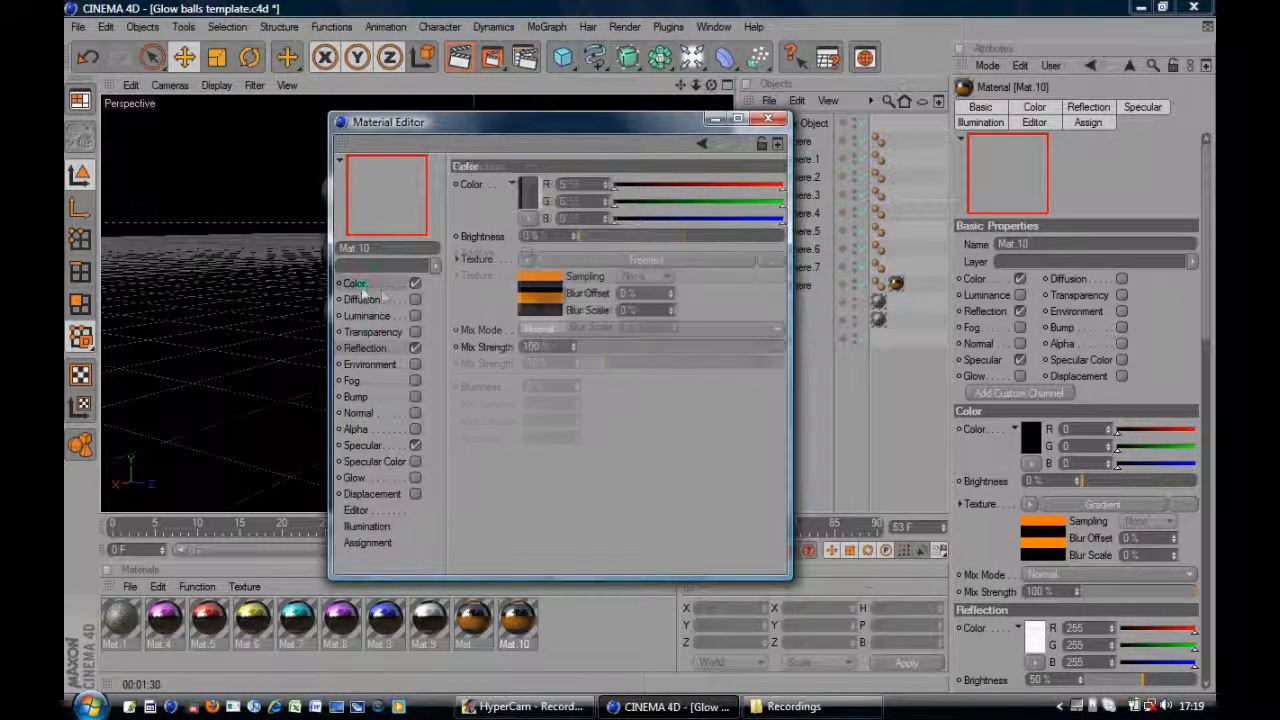
pyautogui.click(547, 296)
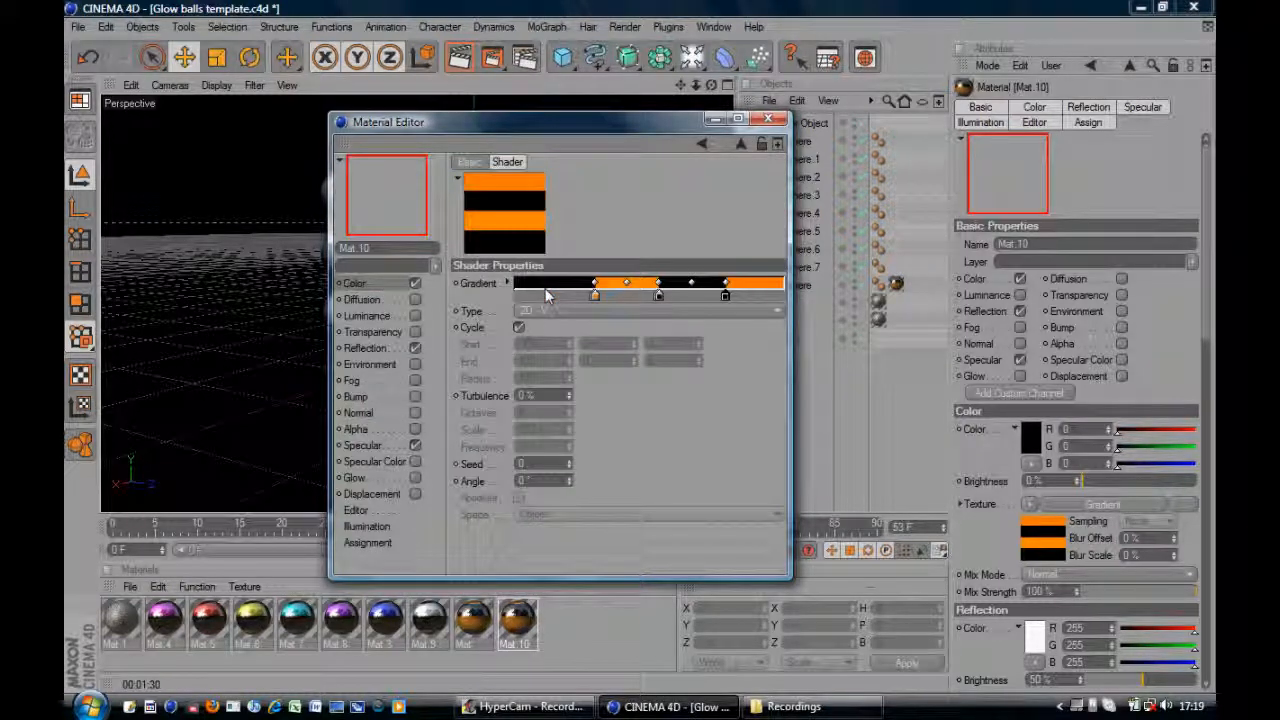
pyautogui.doubleClick(595, 297)
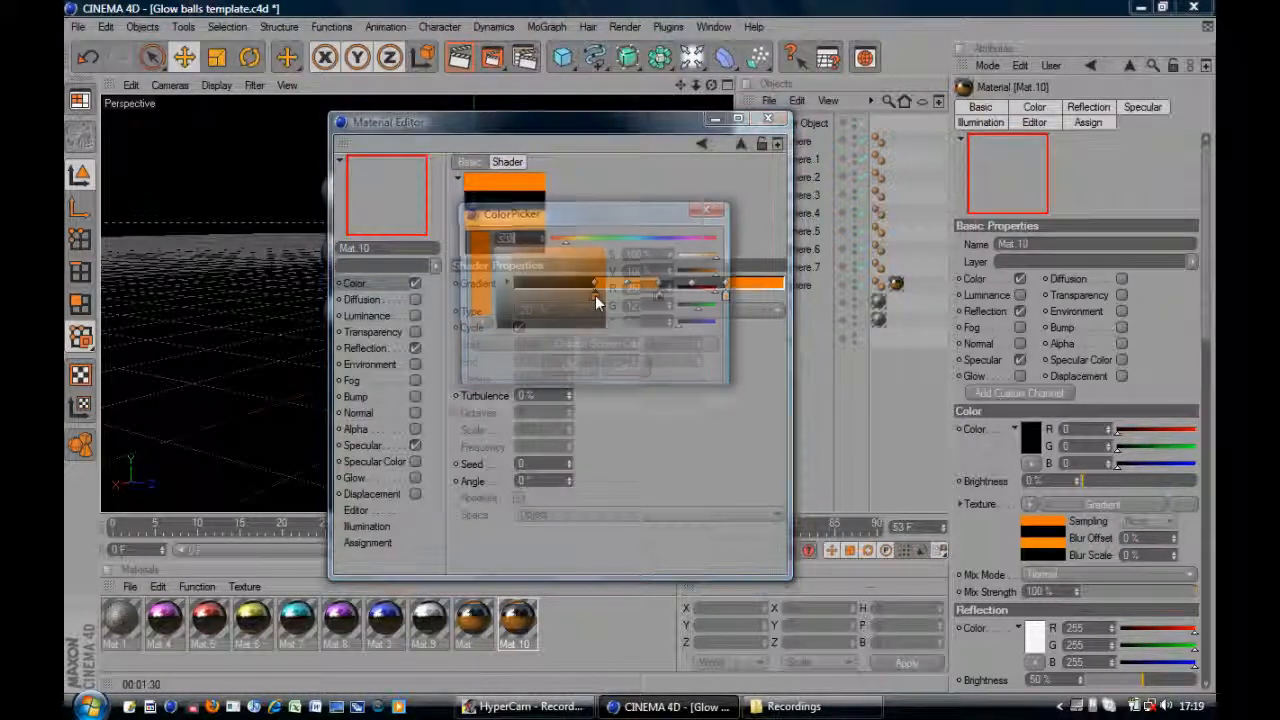
pyautogui.moveTo(605, 240); pyautogui.dragTo(608, 242)
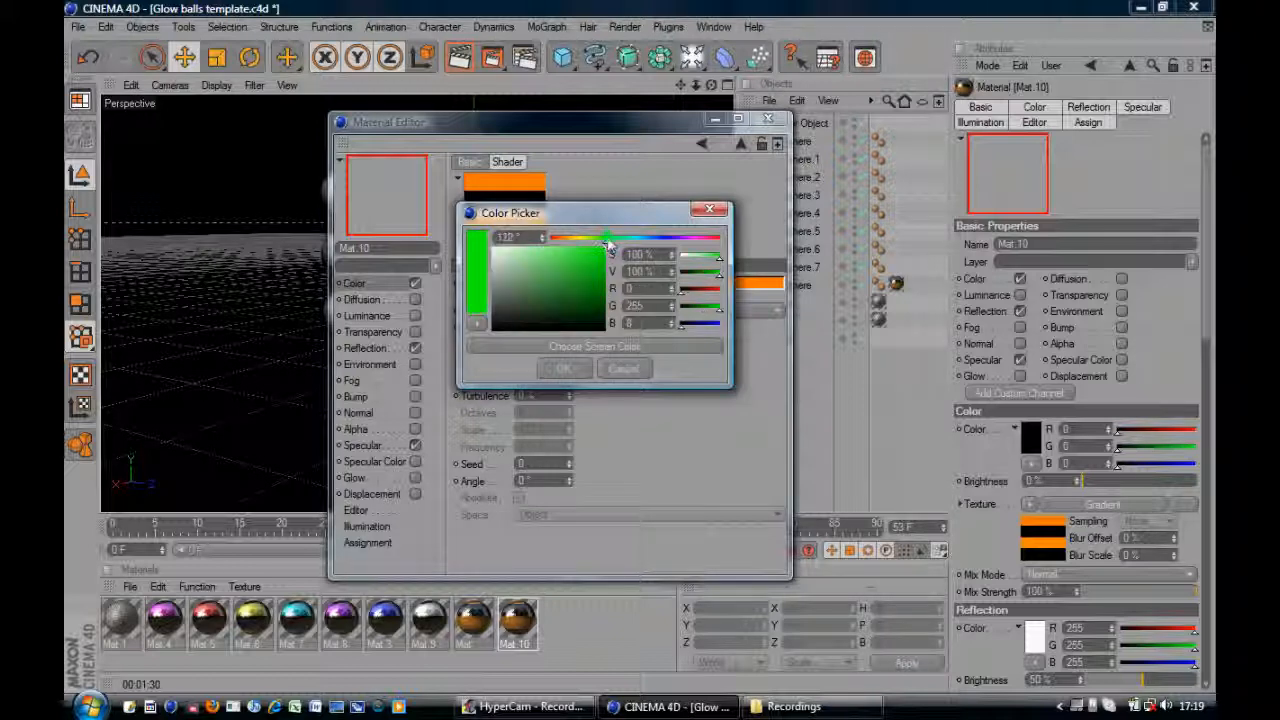
pyautogui.click(560, 368)
# Recolor the remaining orange knots of Mat.10's gradient bright green and close the material editor.
pyautogui.doubleClick(658, 296)
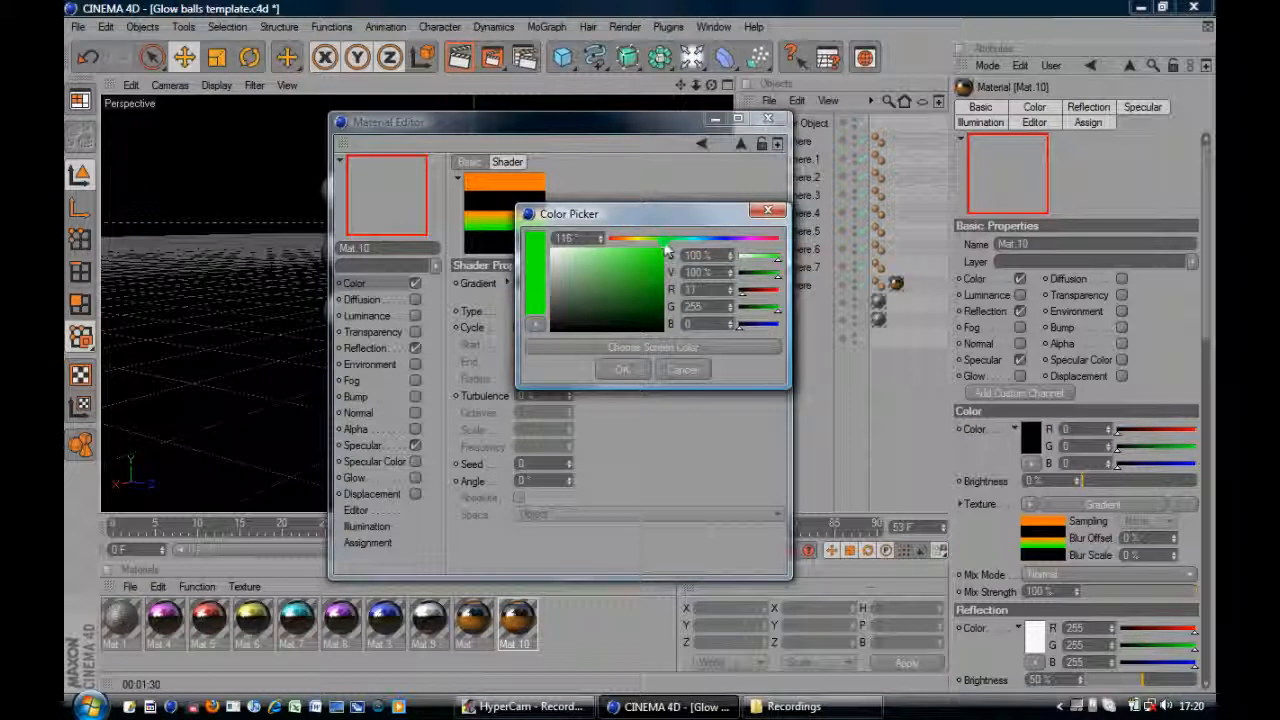
pyautogui.click(624, 369)
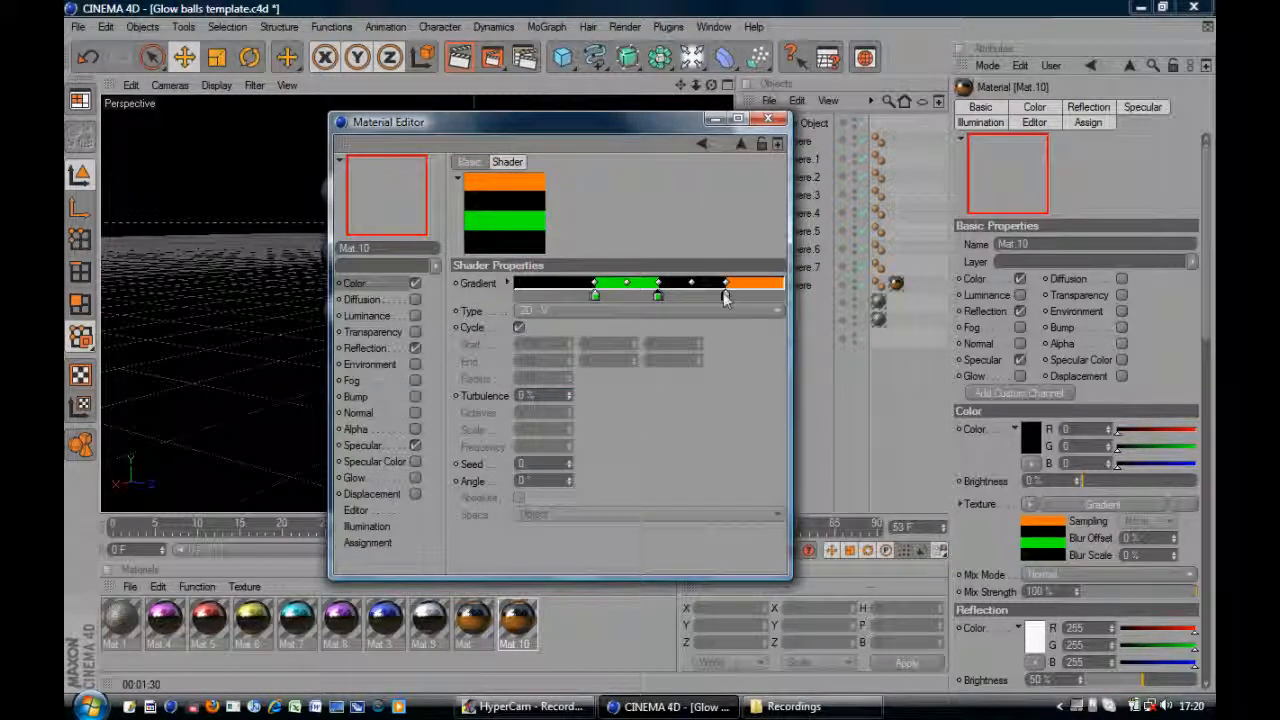
pyautogui.doubleClick(725, 296)
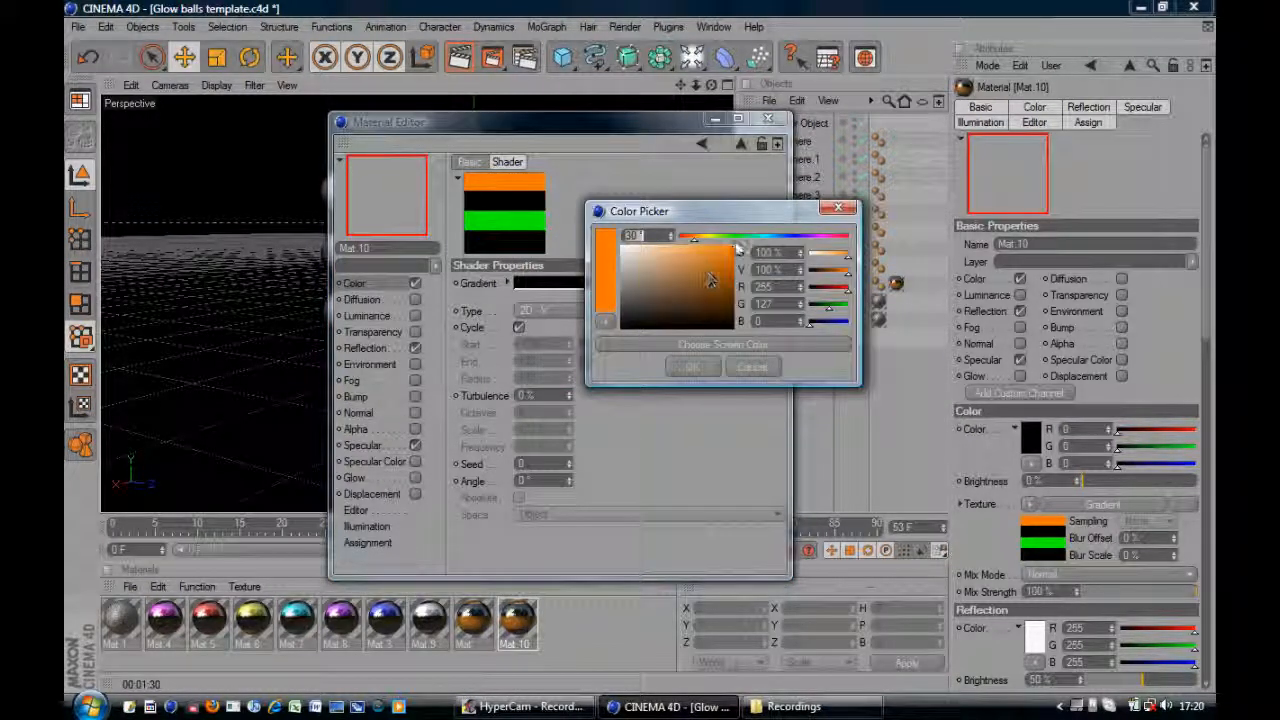
pyautogui.click(688, 367)
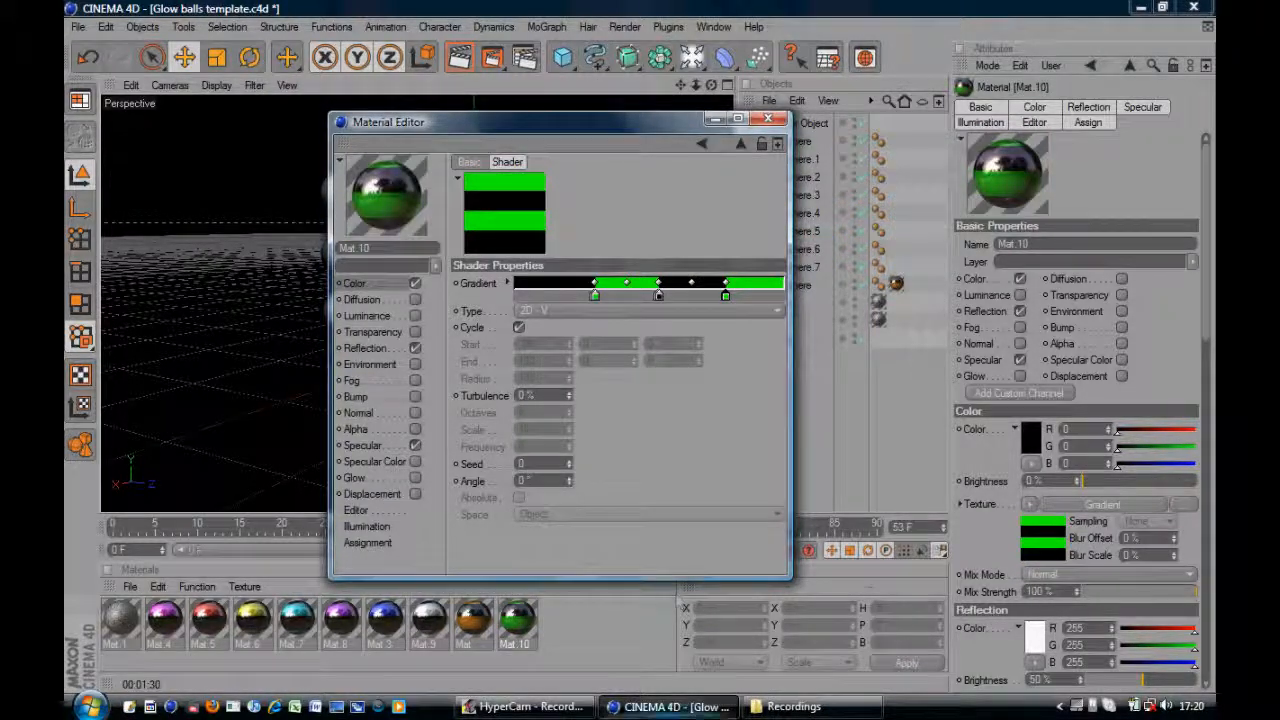
pyautogui.click(530, 706)
pyautogui.click(668, 706)
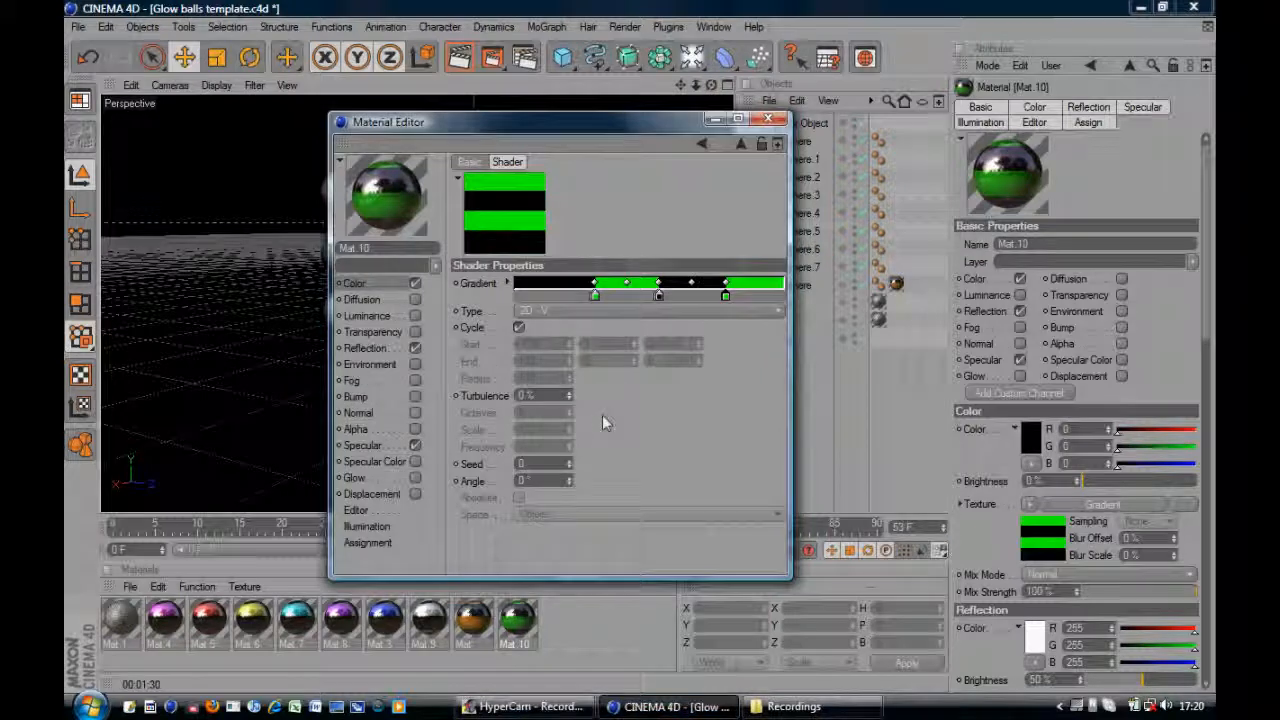
pyautogui.click(776, 120)
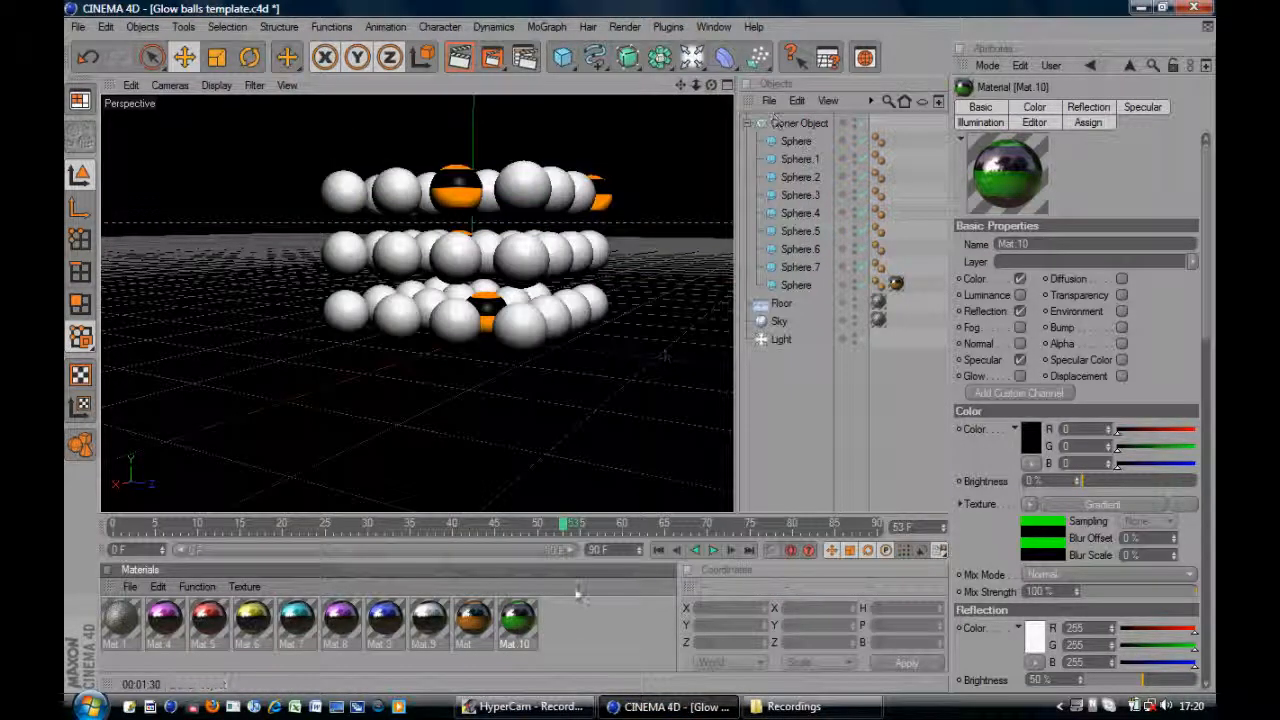
# Apply Mat.10 to Sphere.7 and Mat.9 to Sphere.6 in the cloner.
pyautogui.moveTo(516, 622); pyautogui.dragTo(840, 328)
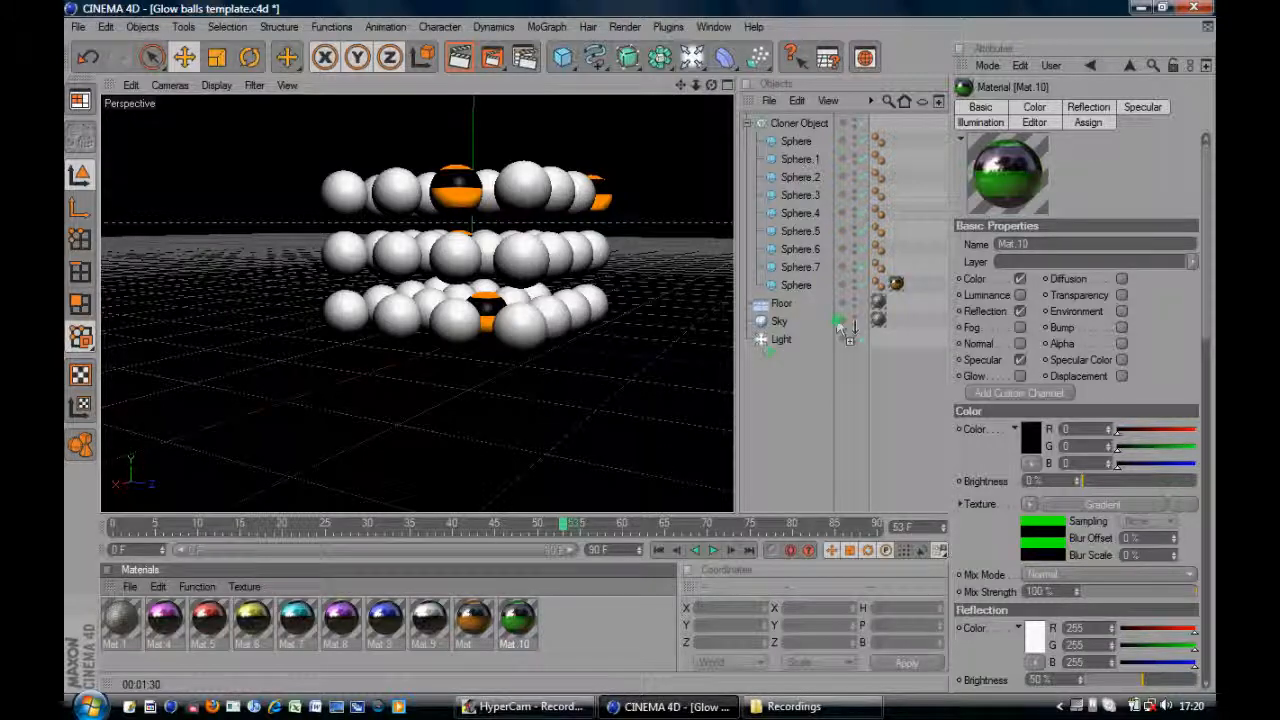
pyautogui.moveTo(812, 273); pyautogui.dragTo(808, 267)
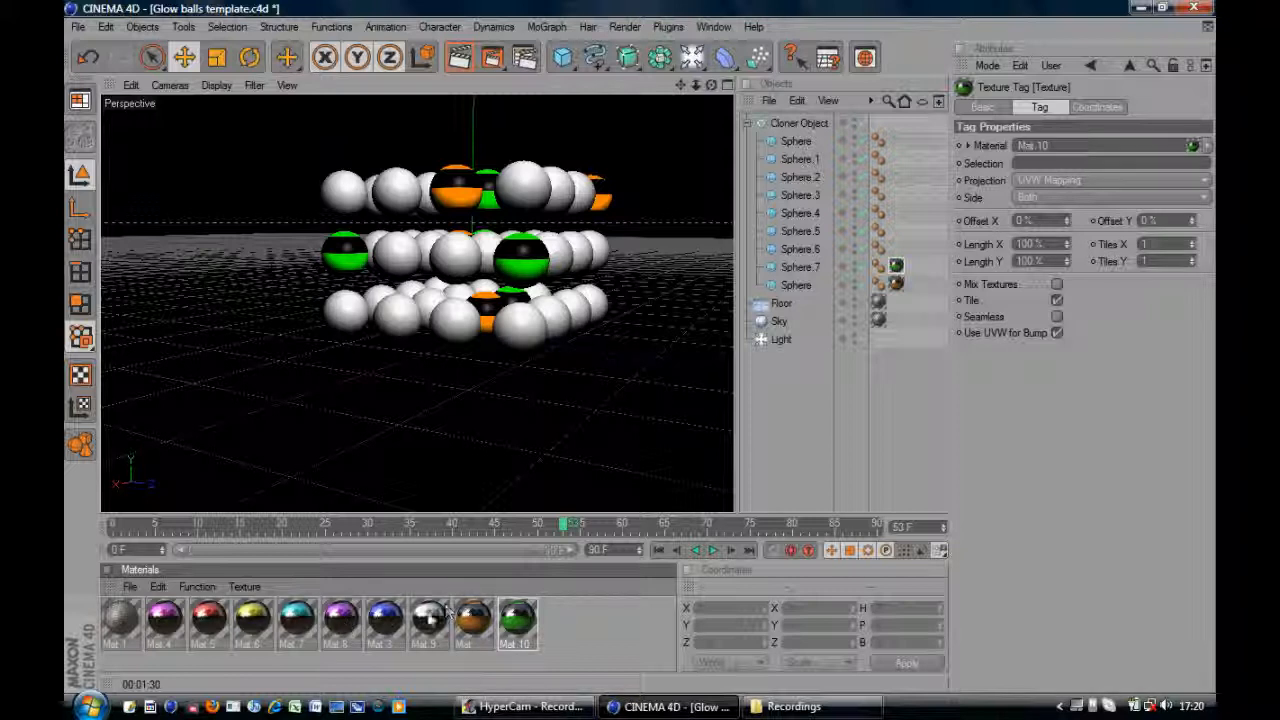
pyautogui.moveTo(430, 622); pyautogui.dragTo(816, 249)
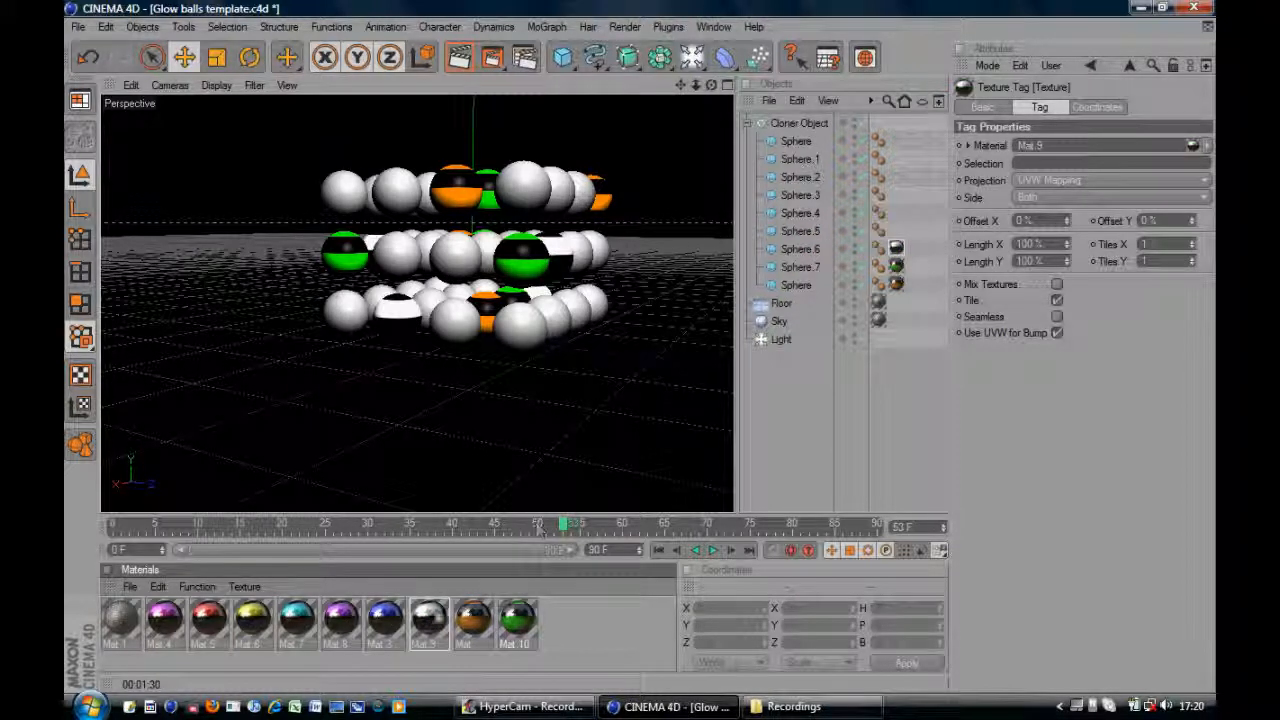
# Apply the blue material to Sphere.5, Mat.8 to Sphere.4, Mat.7 to Sphere.3 and Mat.6 to Sphere.2.
pyautogui.moveTo(822, 230); pyautogui.dragTo(816, 231)
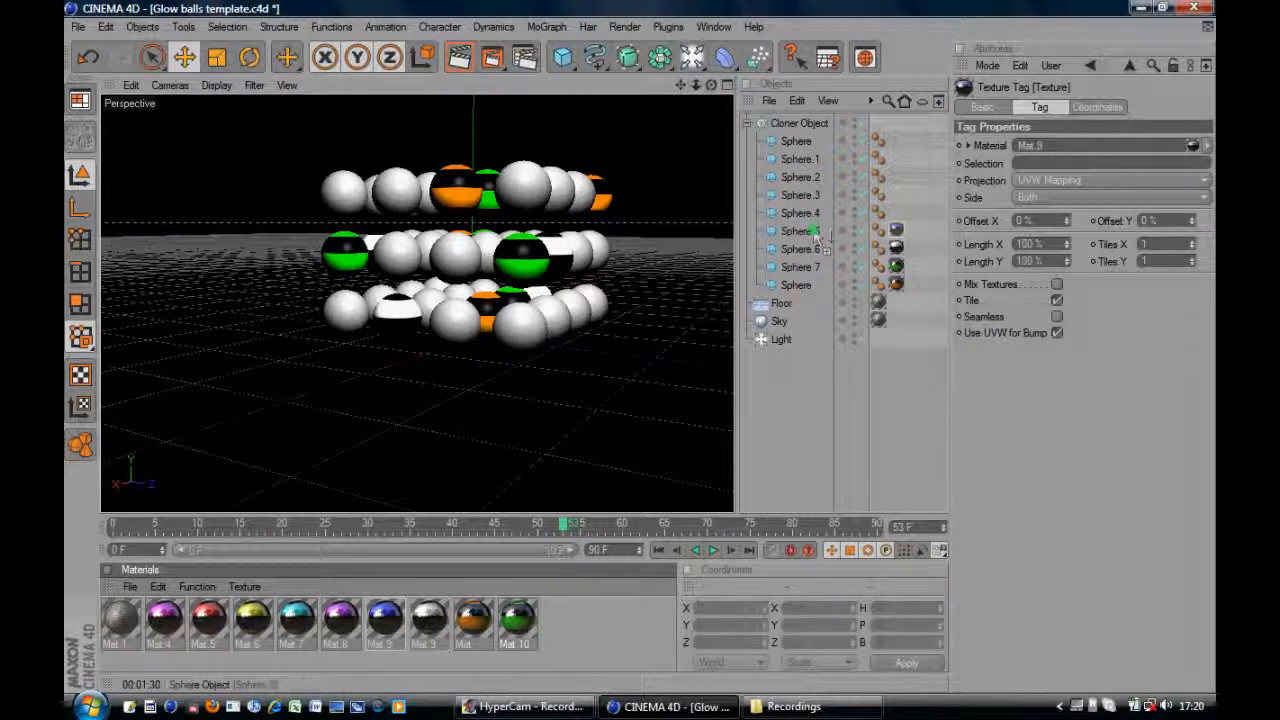
pyautogui.moveTo(806, 218); pyautogui.dragTo(802, 214)
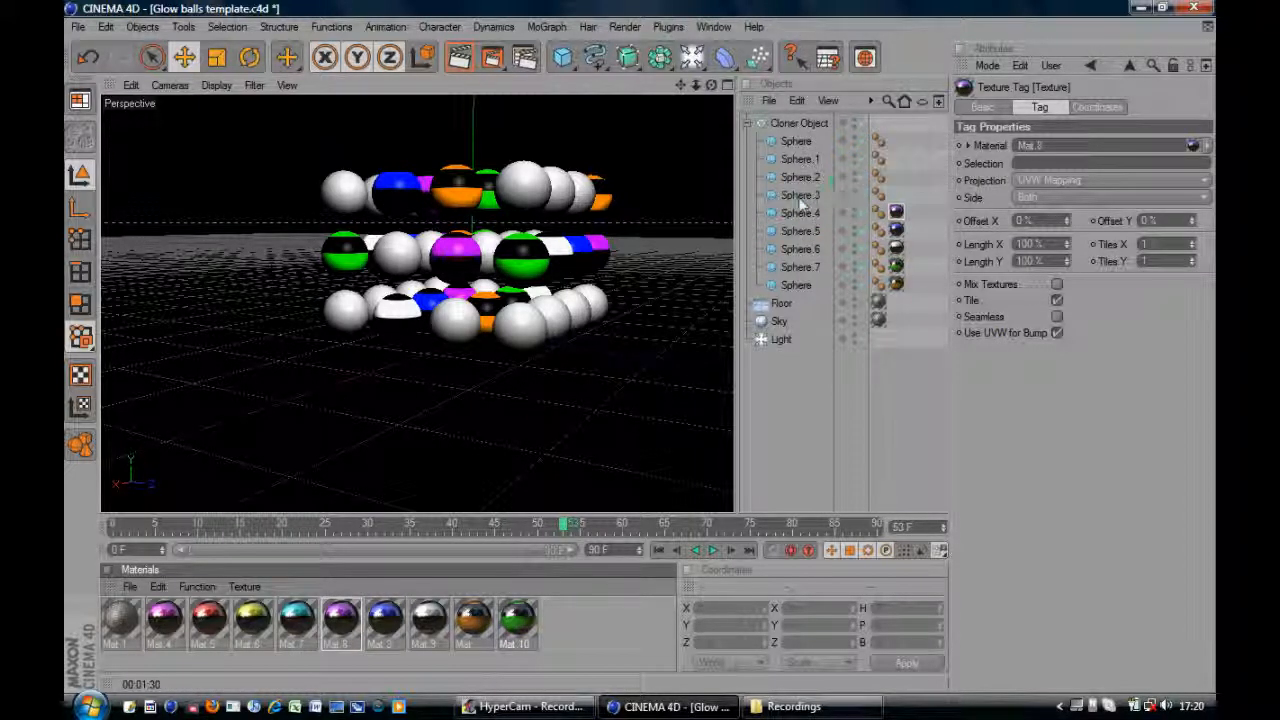
pyautogui.moveTo(297, 620); pyautogui.dragTo(801, 196)
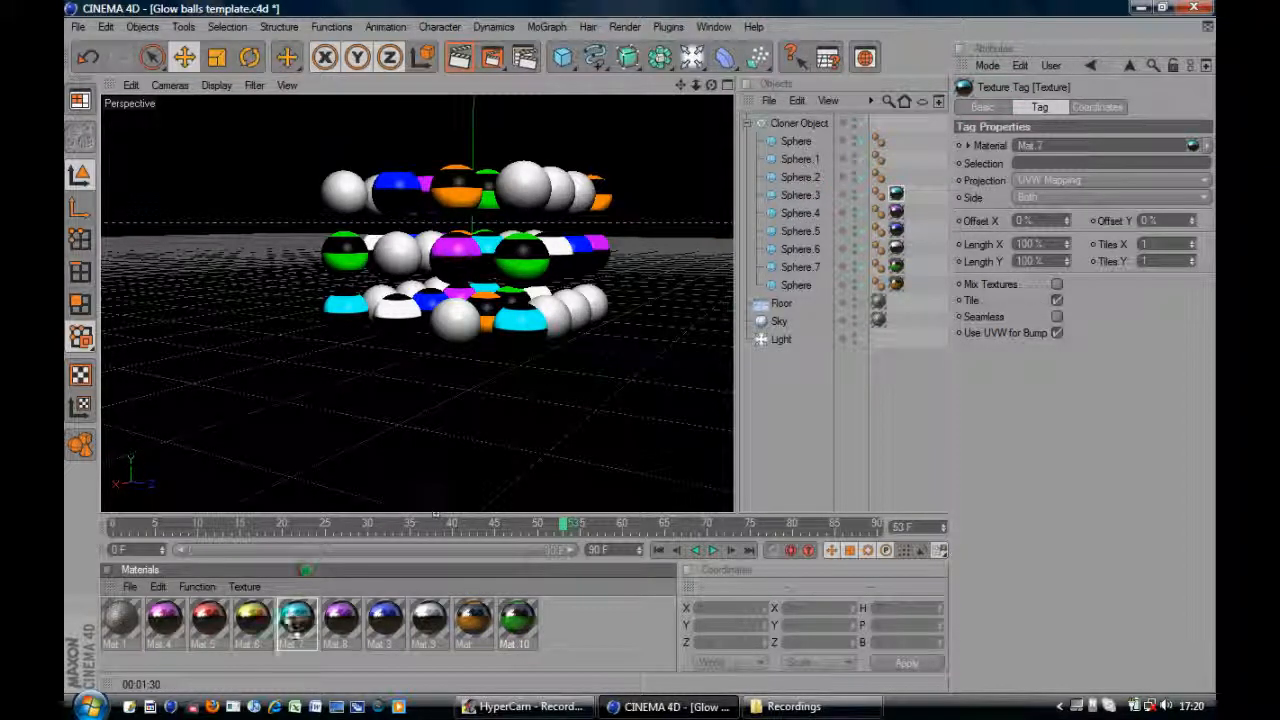
pyautogui.click(254, 618)
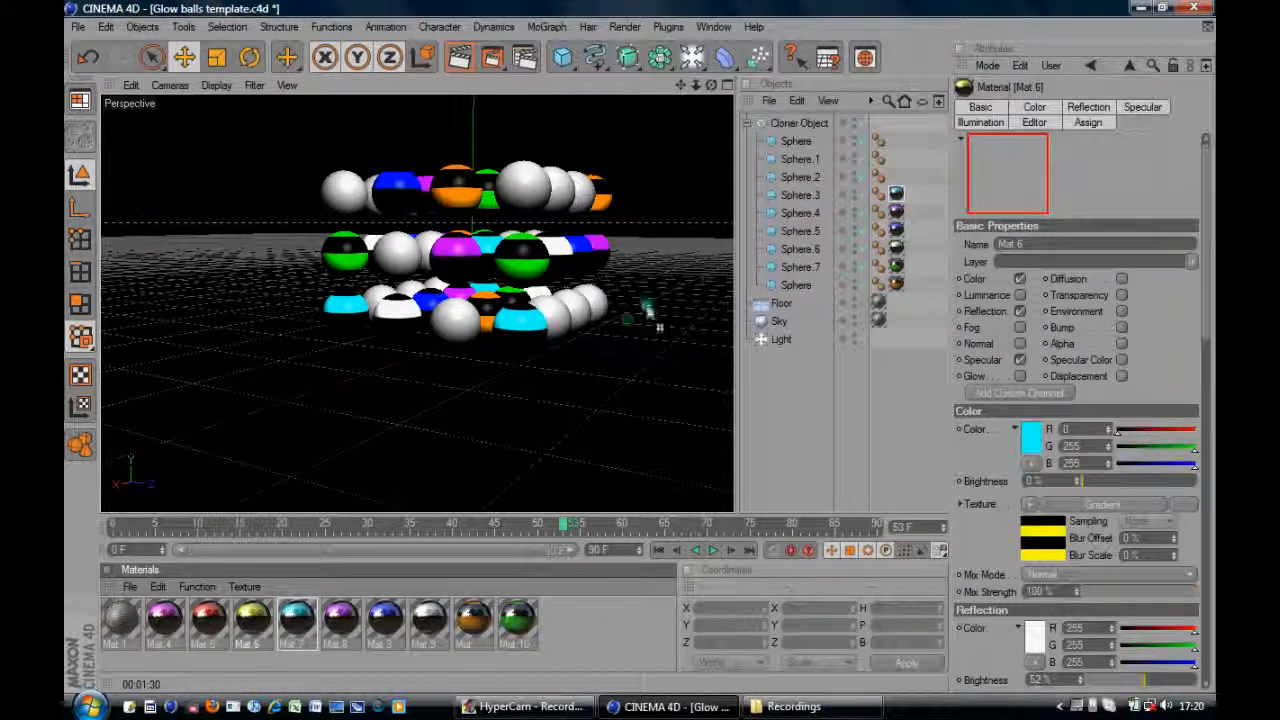
pyautogui.moveTo(893, 118); pyautogui.dragTo(810, 177)
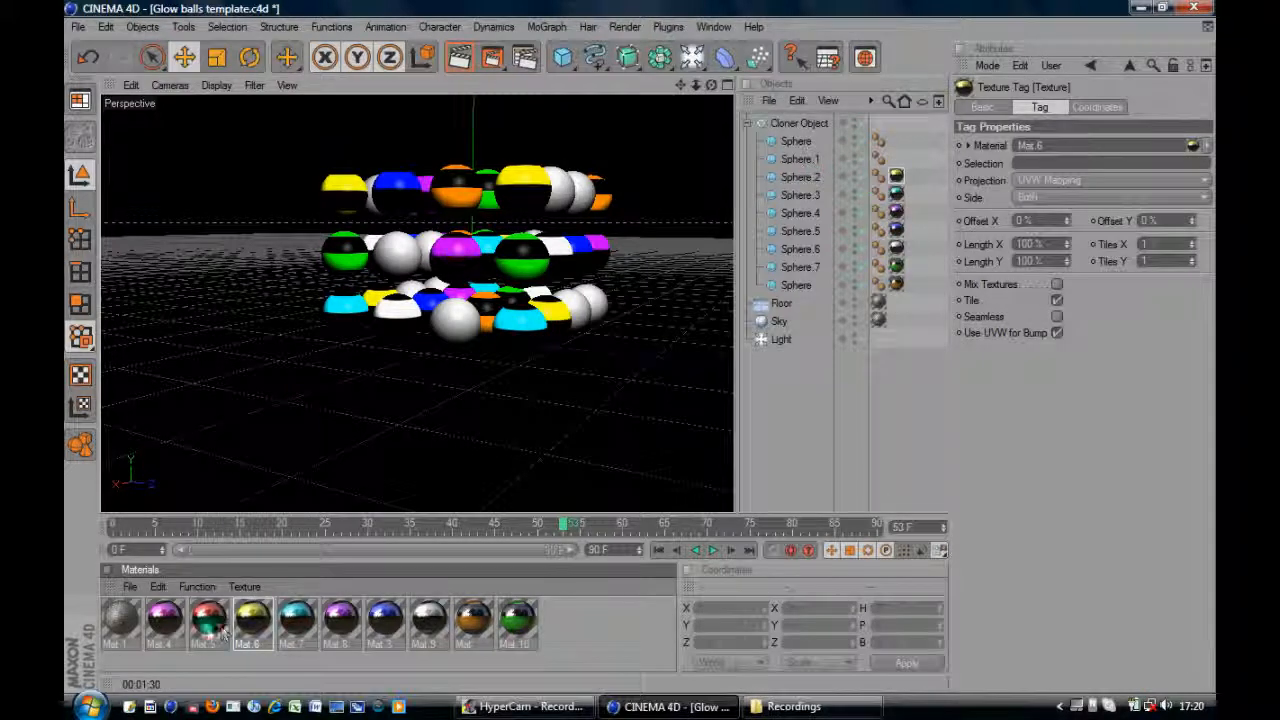
pyautogui.moveTo(643, 345); pyautogui.dragTo(664, 324)
pyautogui.click(811, 160)
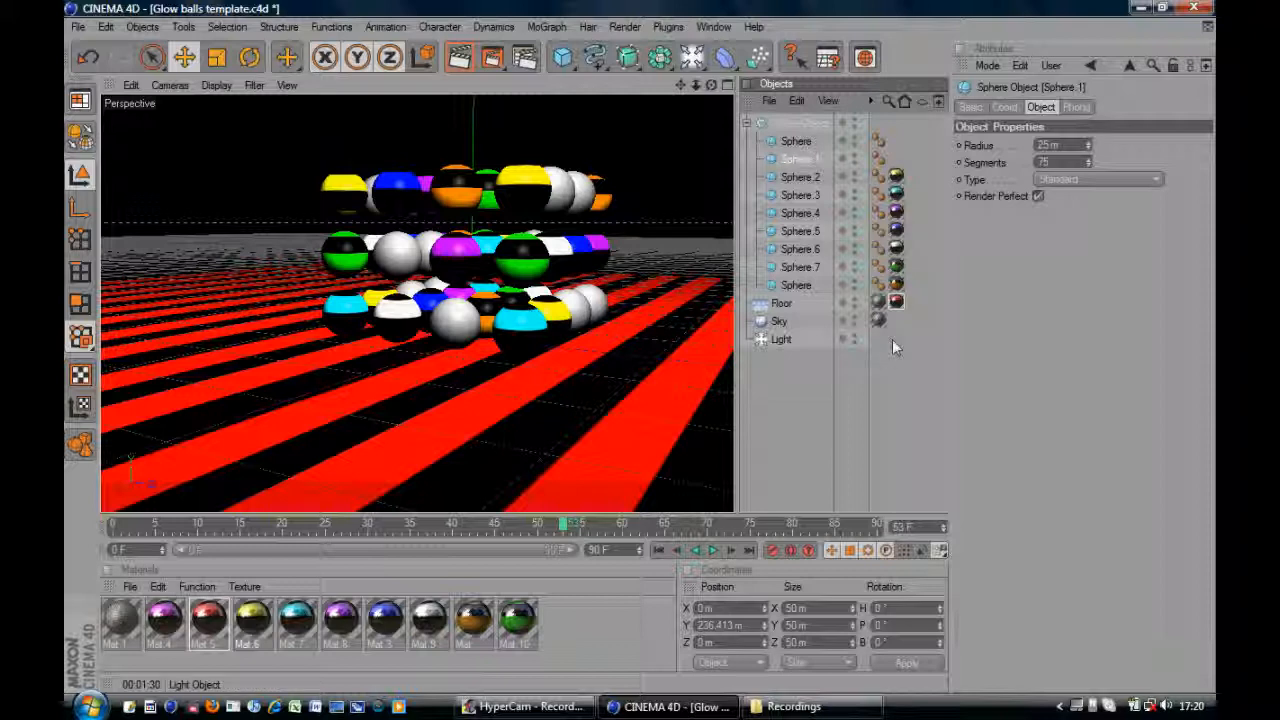
pyautogui.click(897, 303)
pyautogui.press('Delete')
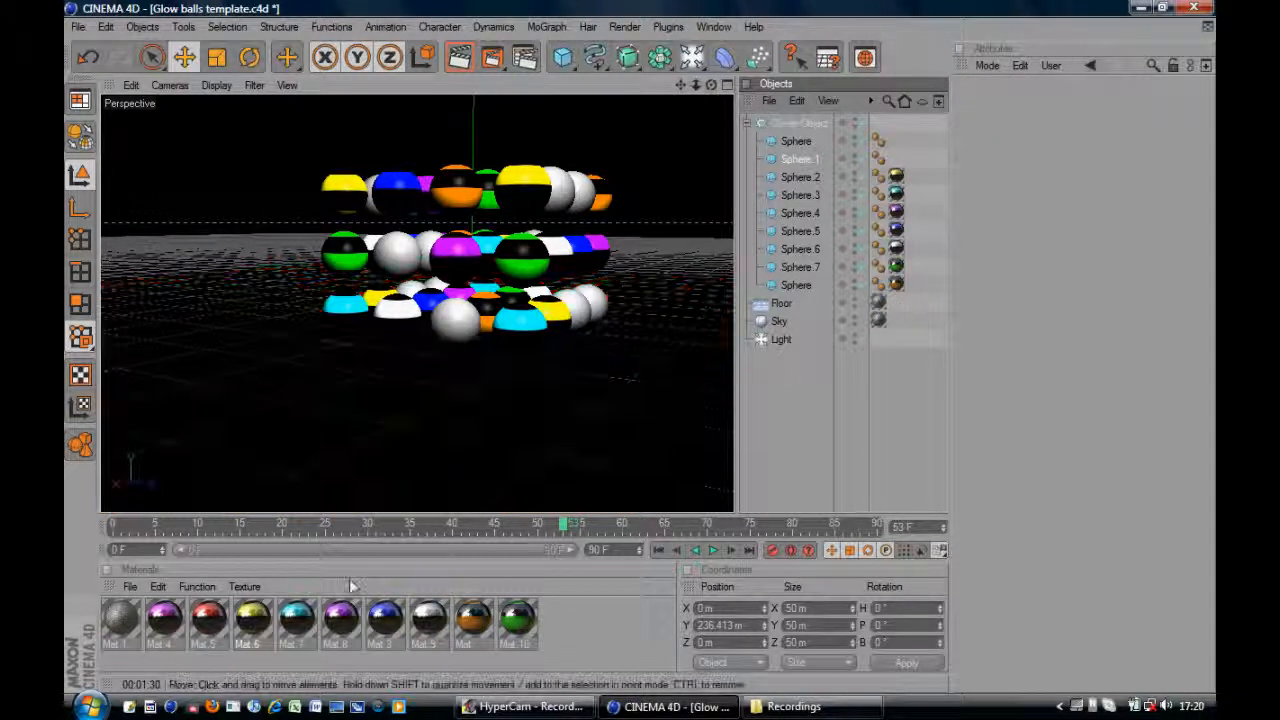
# Apply the red Mat.5 to Sphere.1 and the magenta Mat.4 to the first Sphere in the cloner.
pyautogui.moveTo(230, 602); pyautogui.dragTo(806, 160)
pyautogui.click(165, 618)
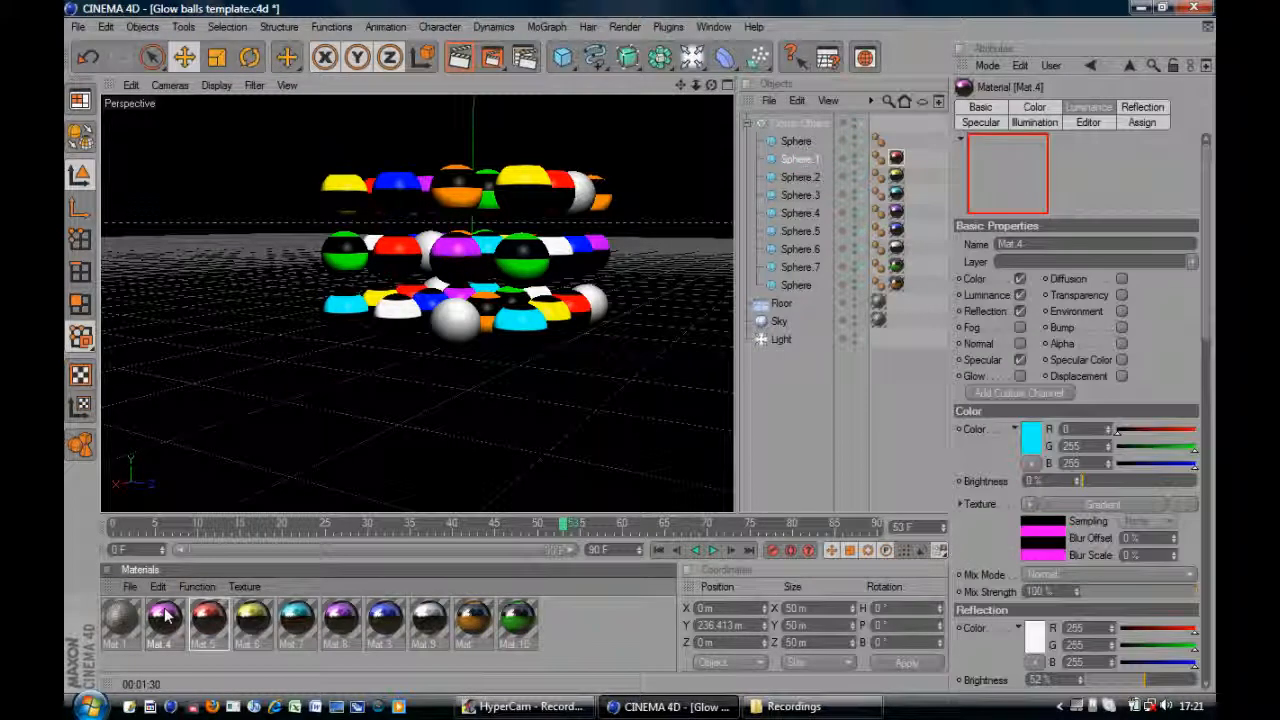
pyautogui.moveTo(806, 144); pyautogui.dragTo(805, 143)
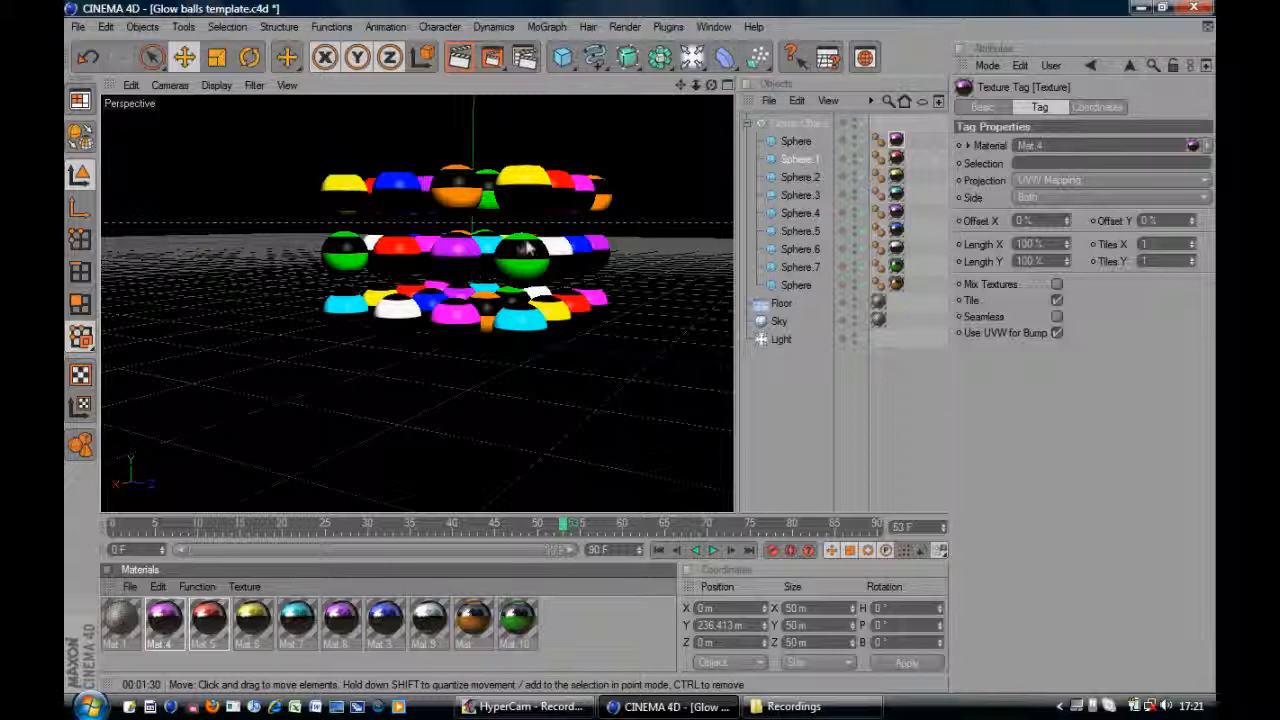
# Render the active view as a preview and return the timeline to frame 0.
pyautogui.click(460, 58)
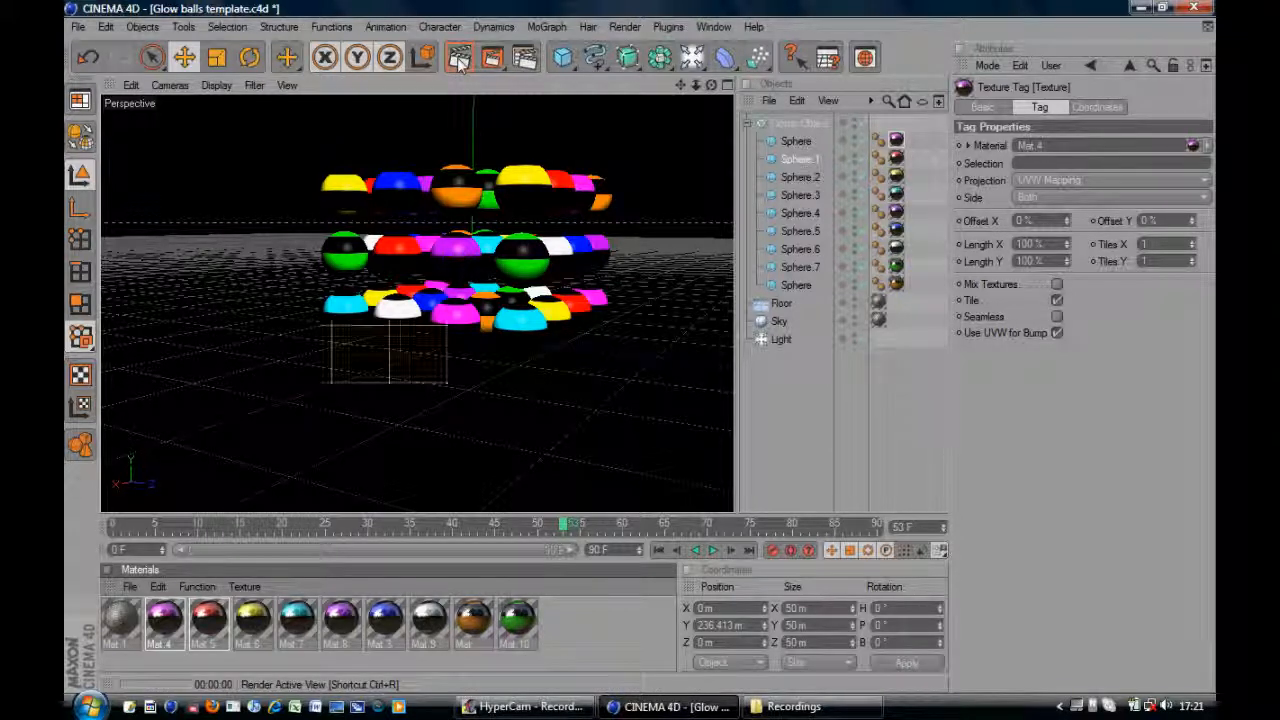
pyautogui.click(528, 706)
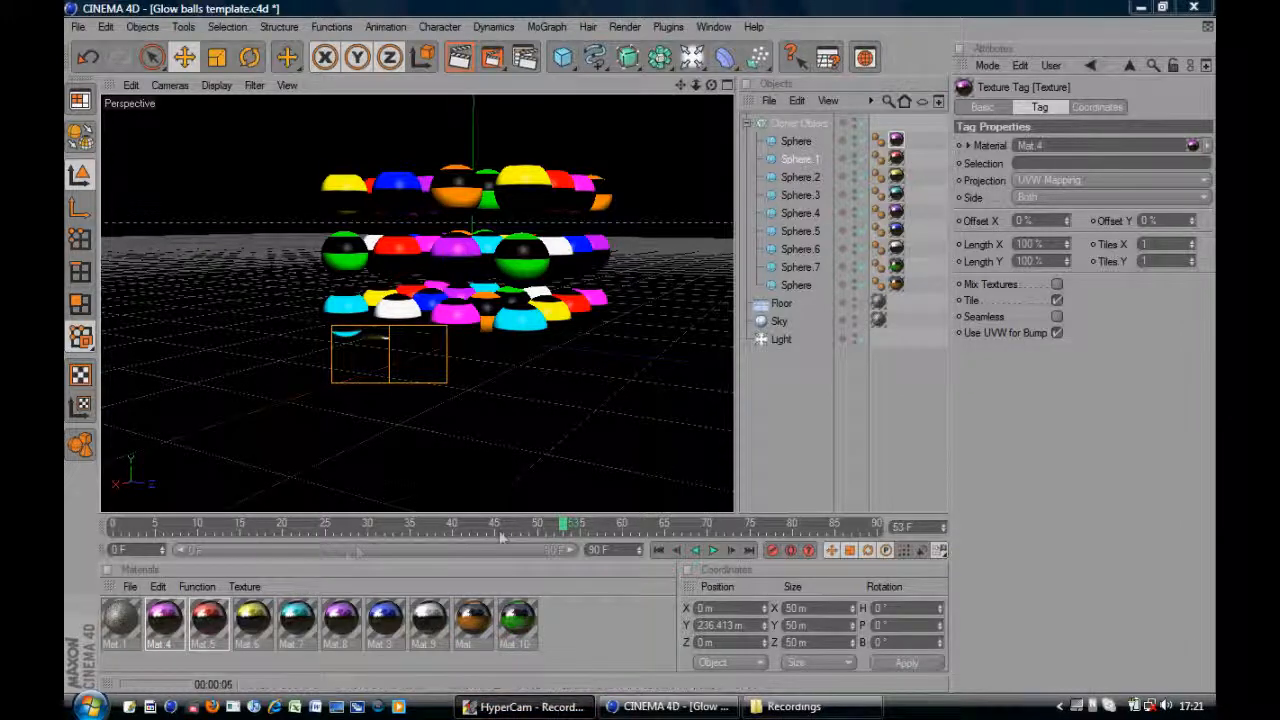
pyautogui.moveTo(561, 526); pyautogui.dragTo(85, 518)
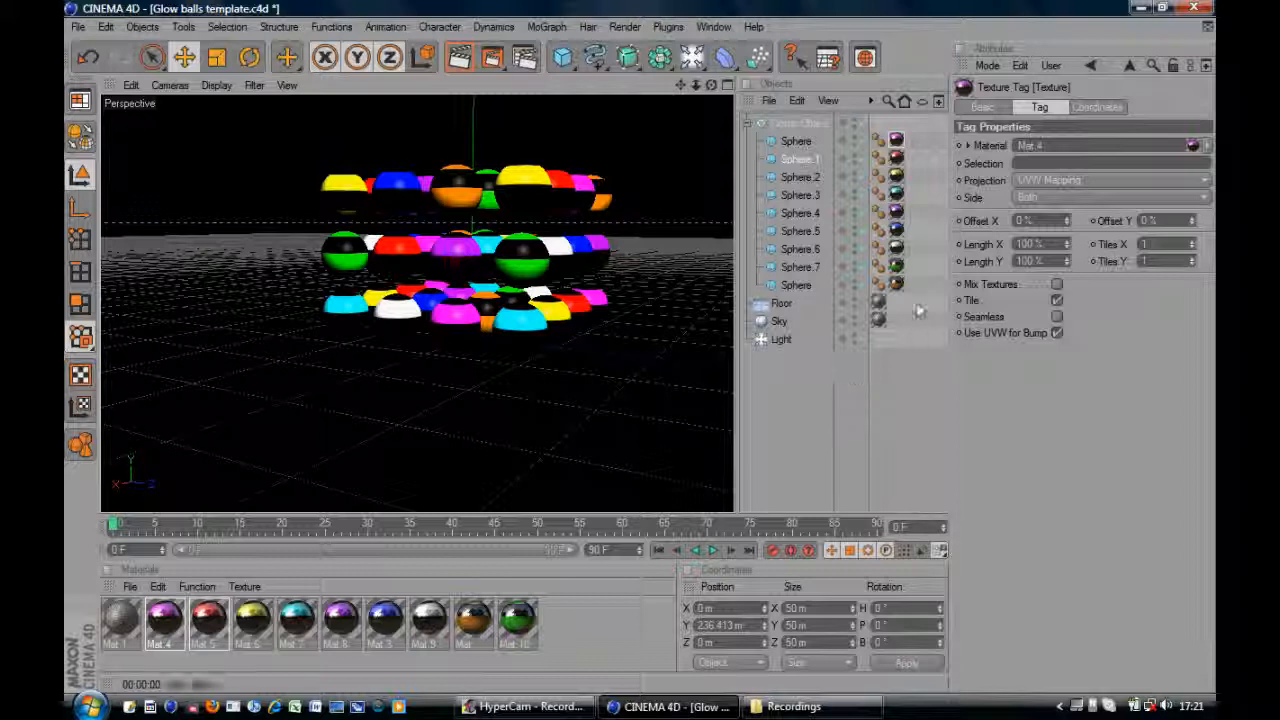
# Add MoGraph Rigid Body tags to the Floor, the Cloner Object and the already selected Sphere.1.
pyautogui.keyDown('ctrl'); pyautogui.click(783, 306); pyautogui.keyUp('ctrl')
pyautogui.keyDown('ctrl'); pyautogui.click(805, 123); pyautogui.keyUp('ctrl')
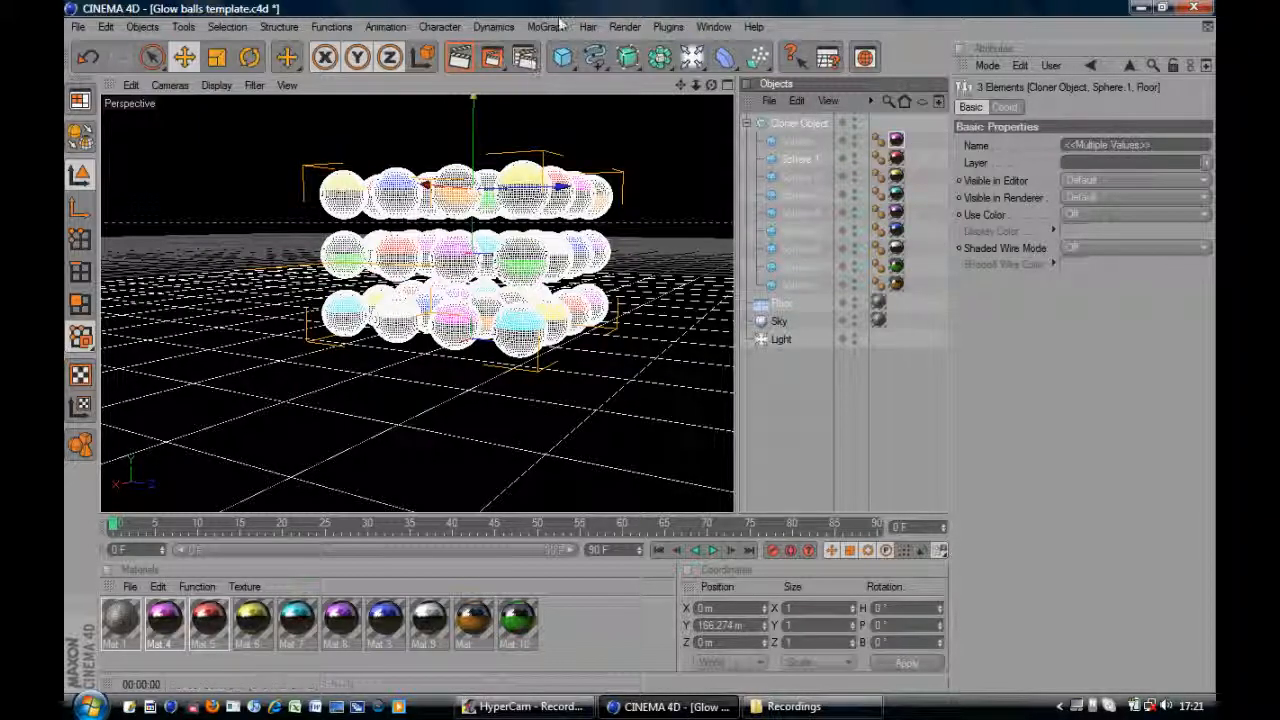
pyautogui.rightClick(777, 124)
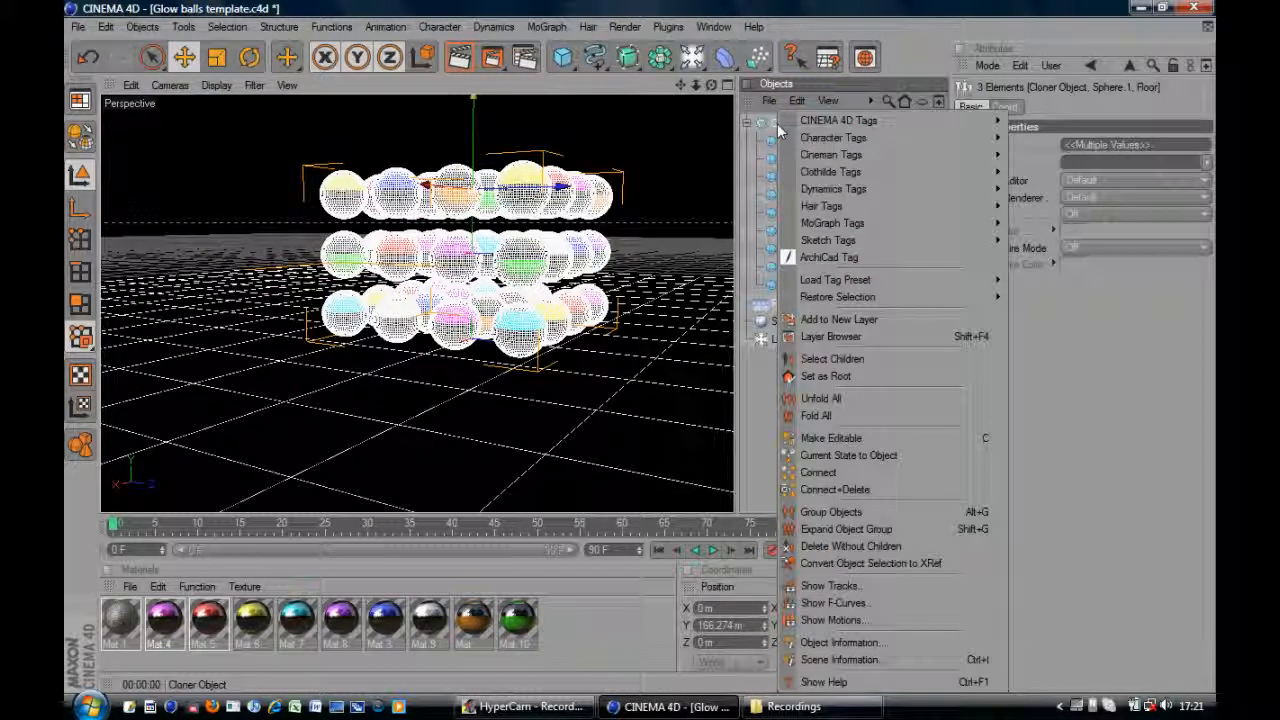
pyautogui.moveTo(840, 224)
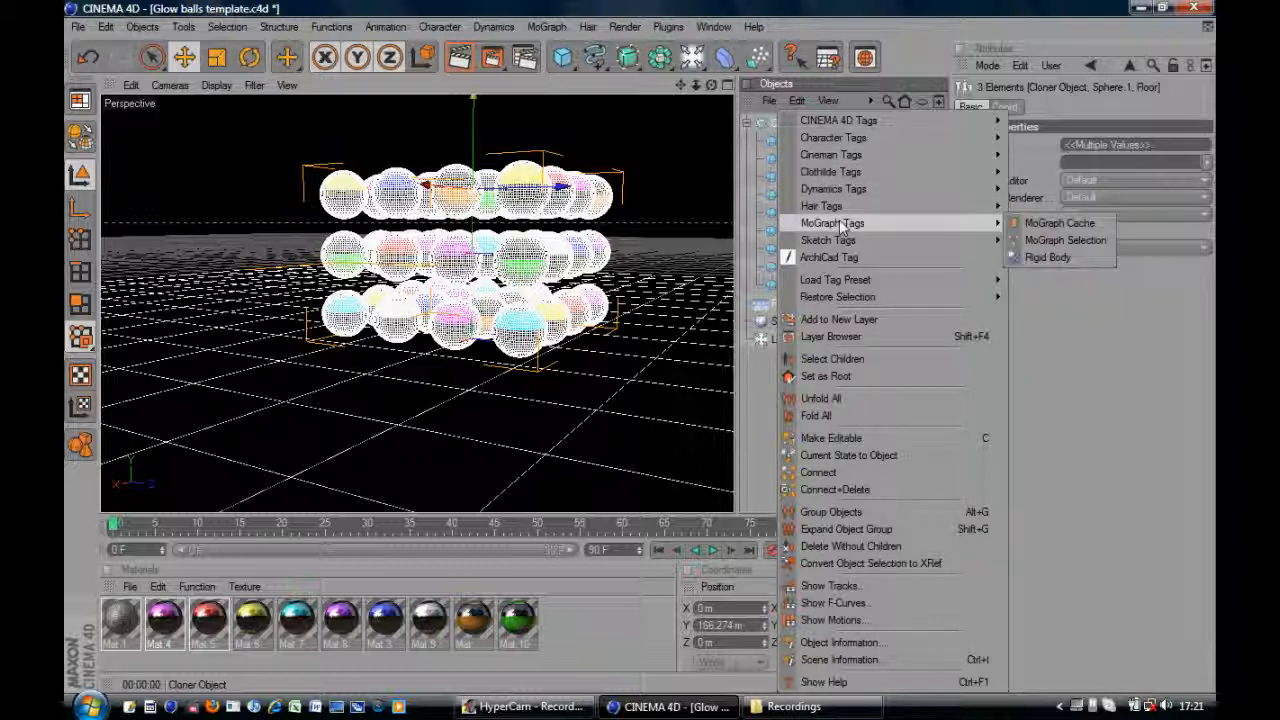
pyautogui.click(1047, 257)
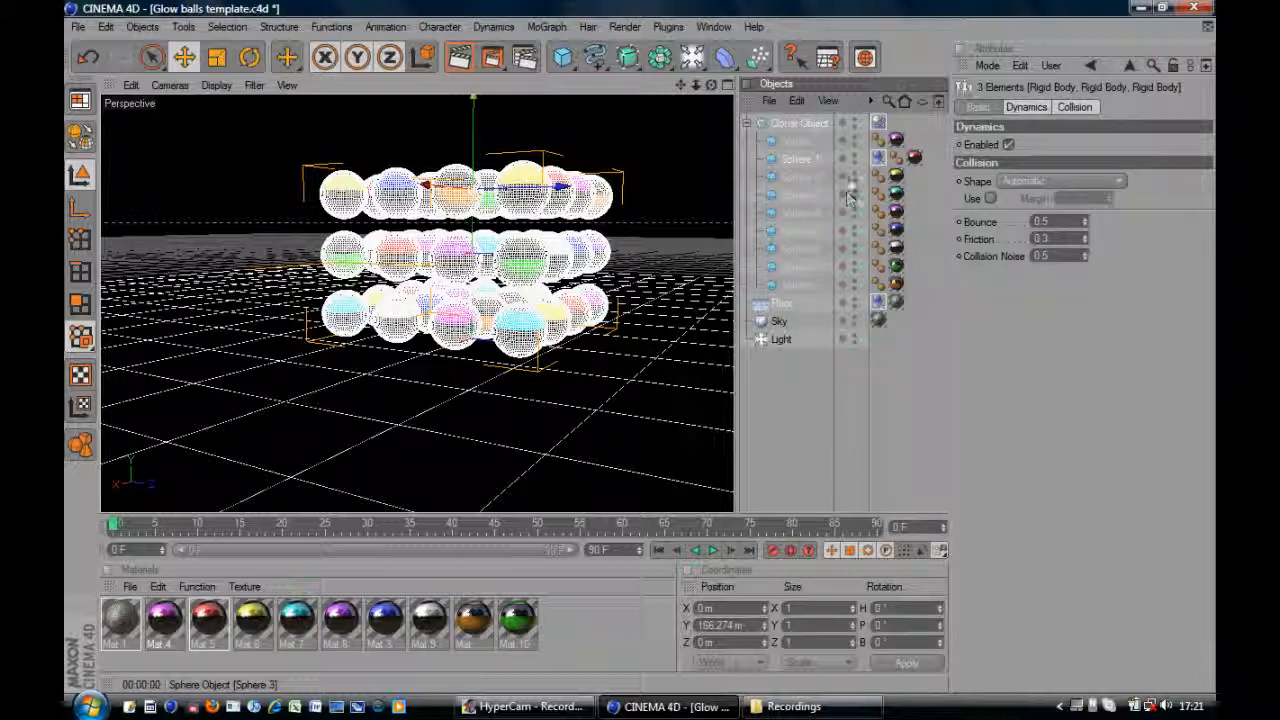
# Add a MoGraph Rigid Body tag to all nine spheres inside the cloner and clear the selection.
pyautogui.click(878, 141)
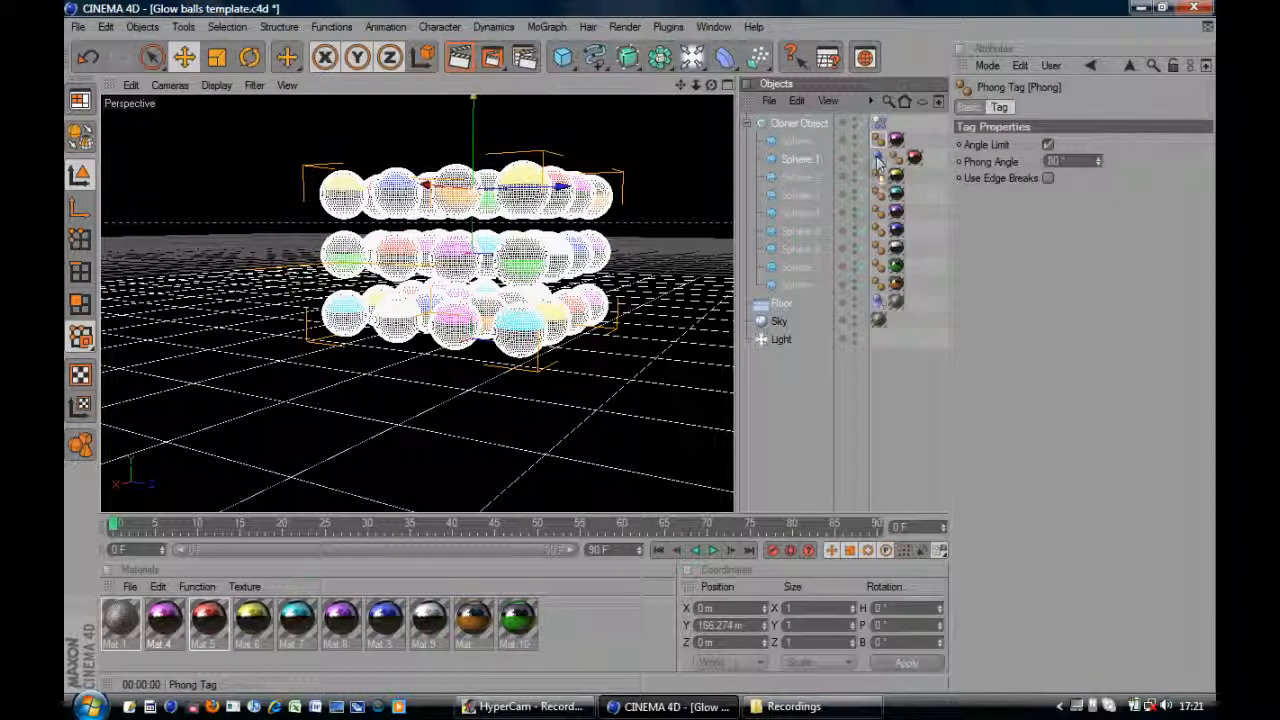
pyautogui.click(805, 148)
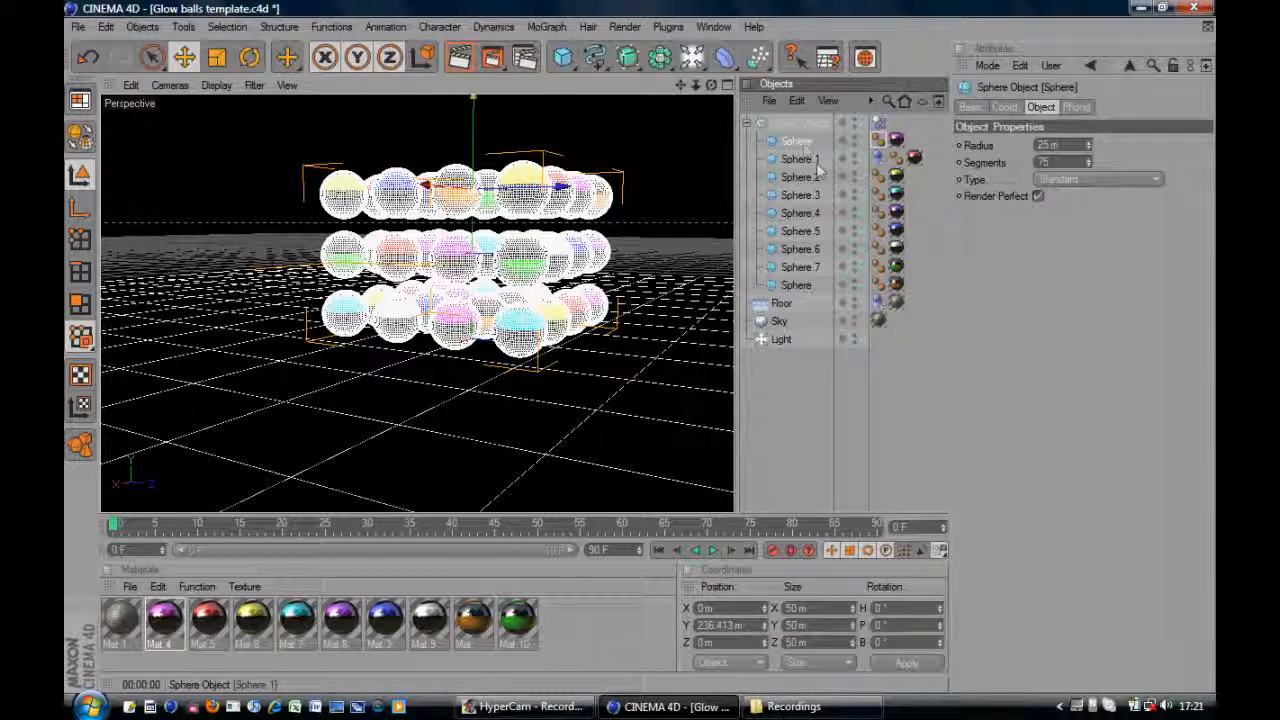
pyautogui.keyDown('shift'); pyautogui.click(798, 287); pyautogui.keyUp('shift')
pyautogui.rightClick(798, 287)
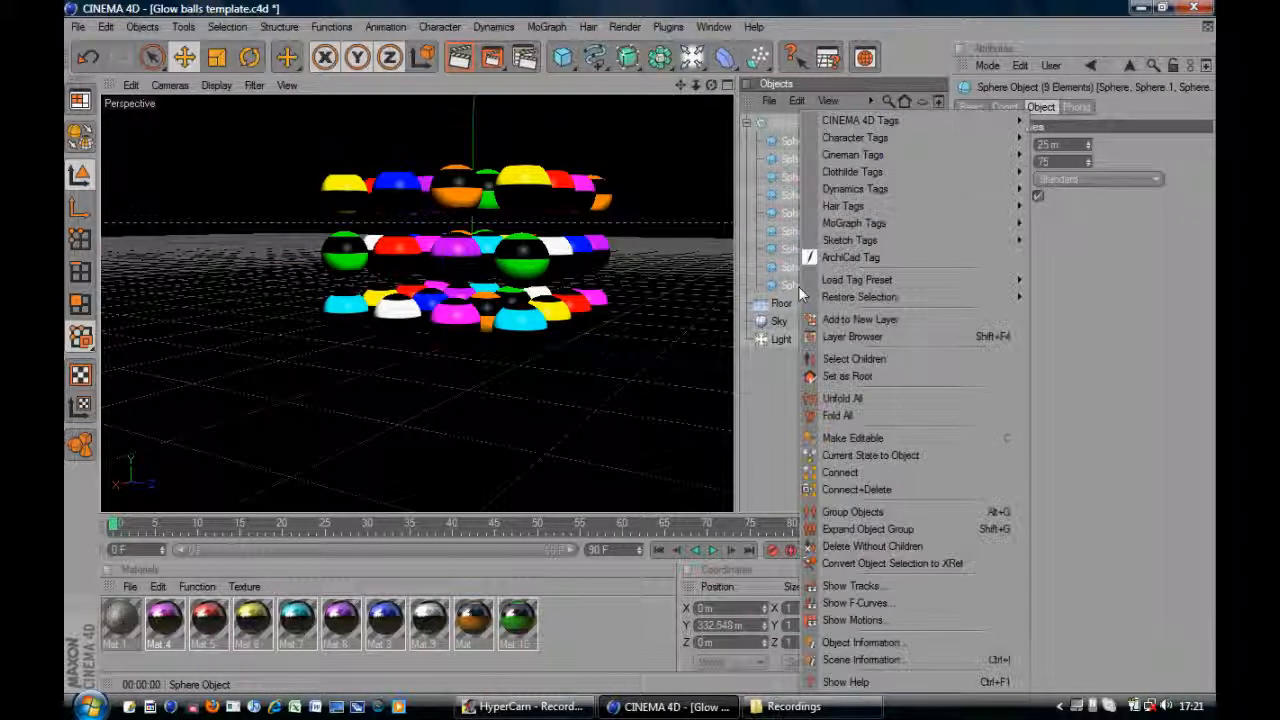
pyautogui.moveTo(858, 224)
pyautogui.click(1068, 257)
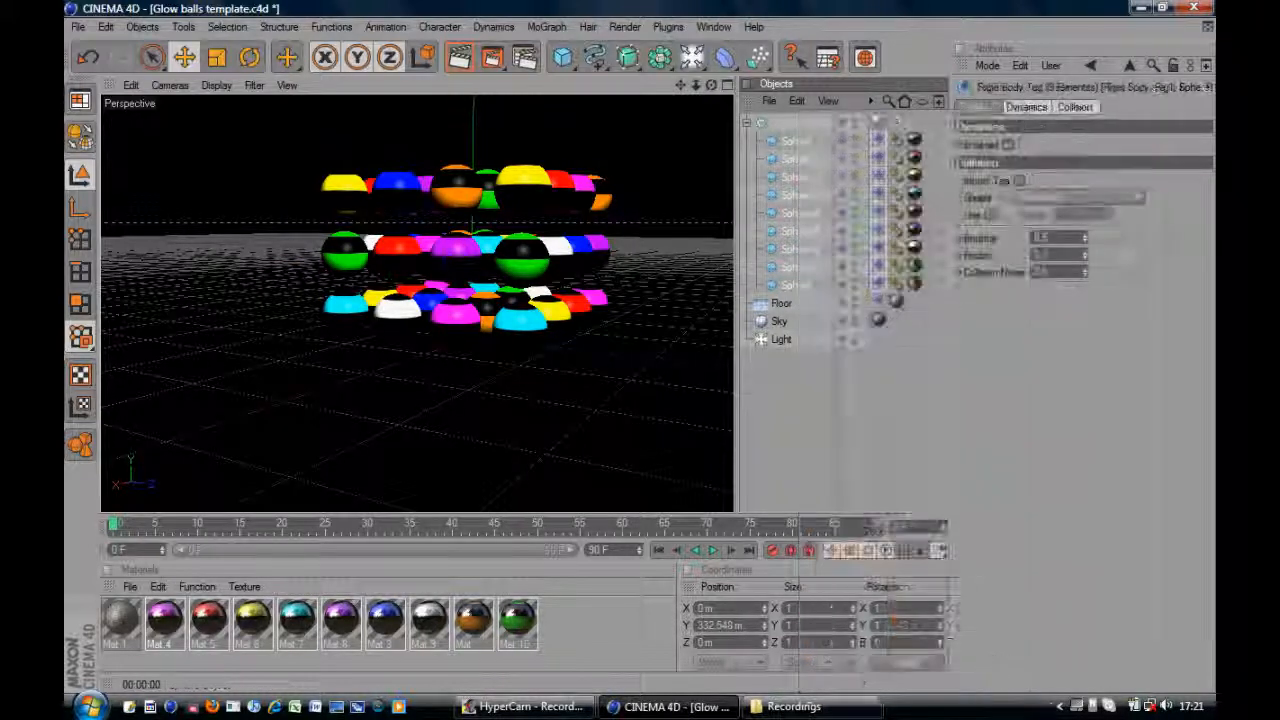
pyautogui.click(839, 400)
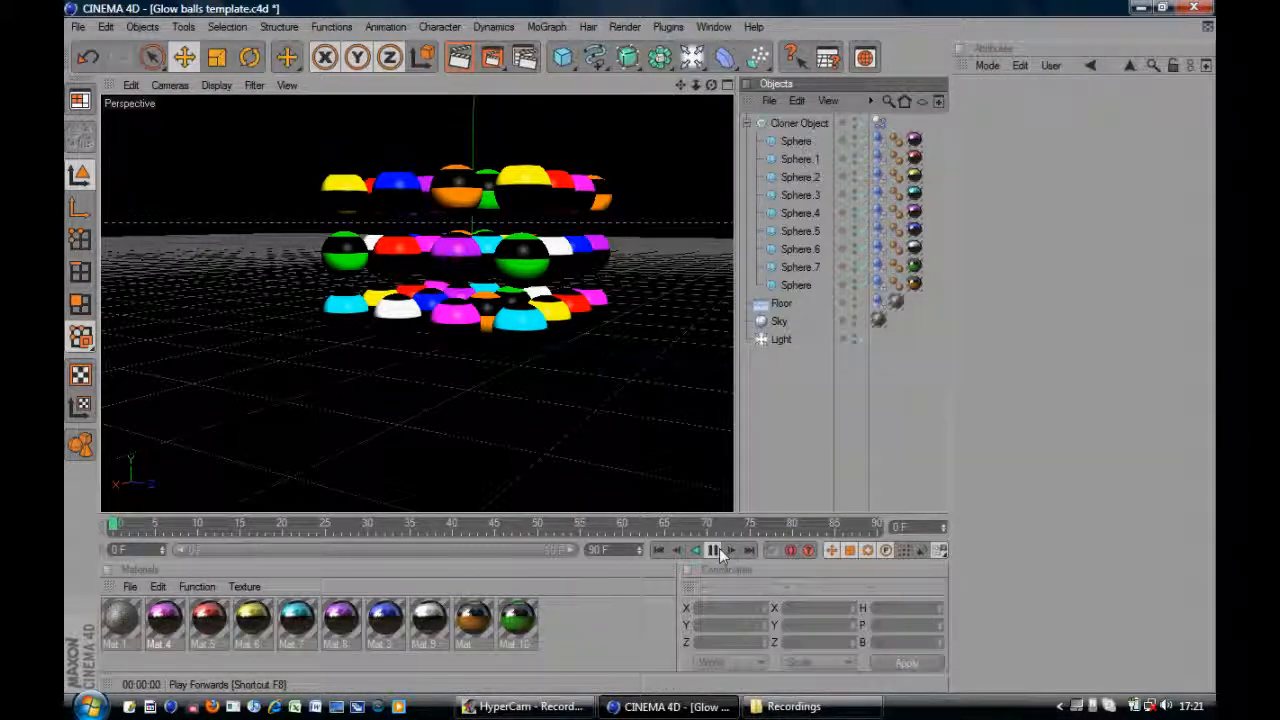
# Play the rigid body simulation and render the active view at frame 61.
pyautogui.click(716, 550)
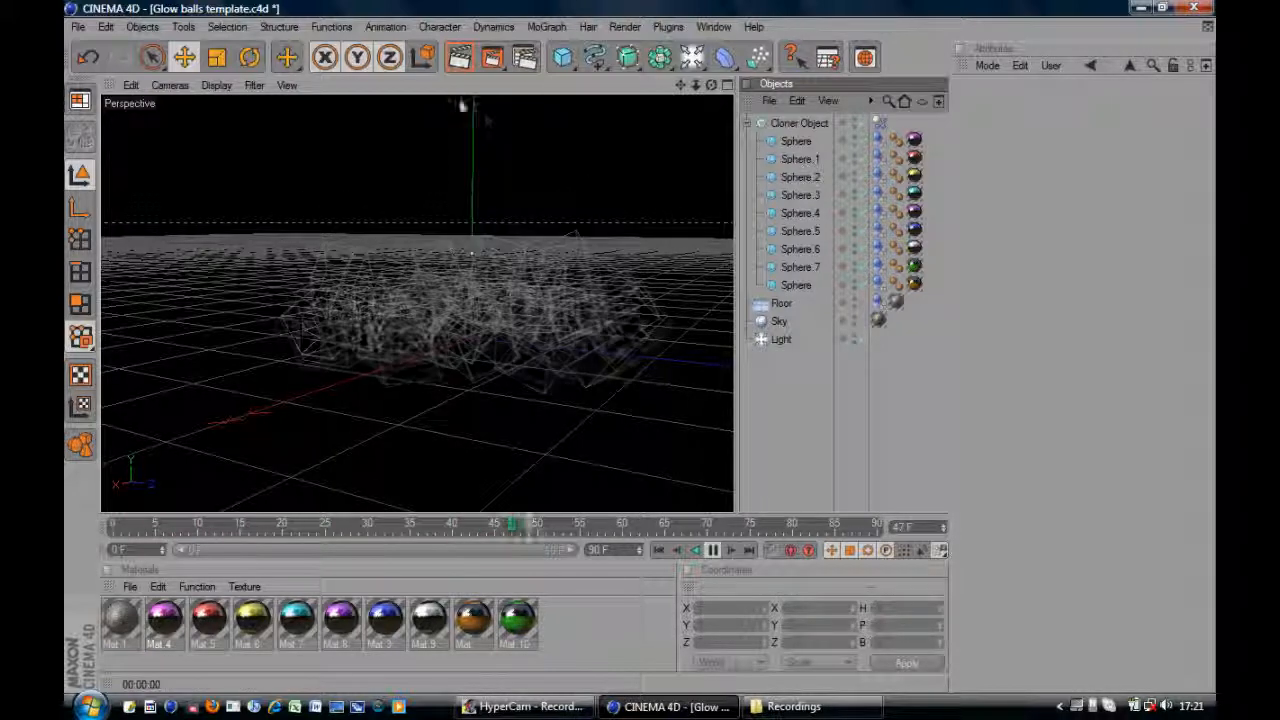
pyautogui.hotkey('ctrl', 'r')
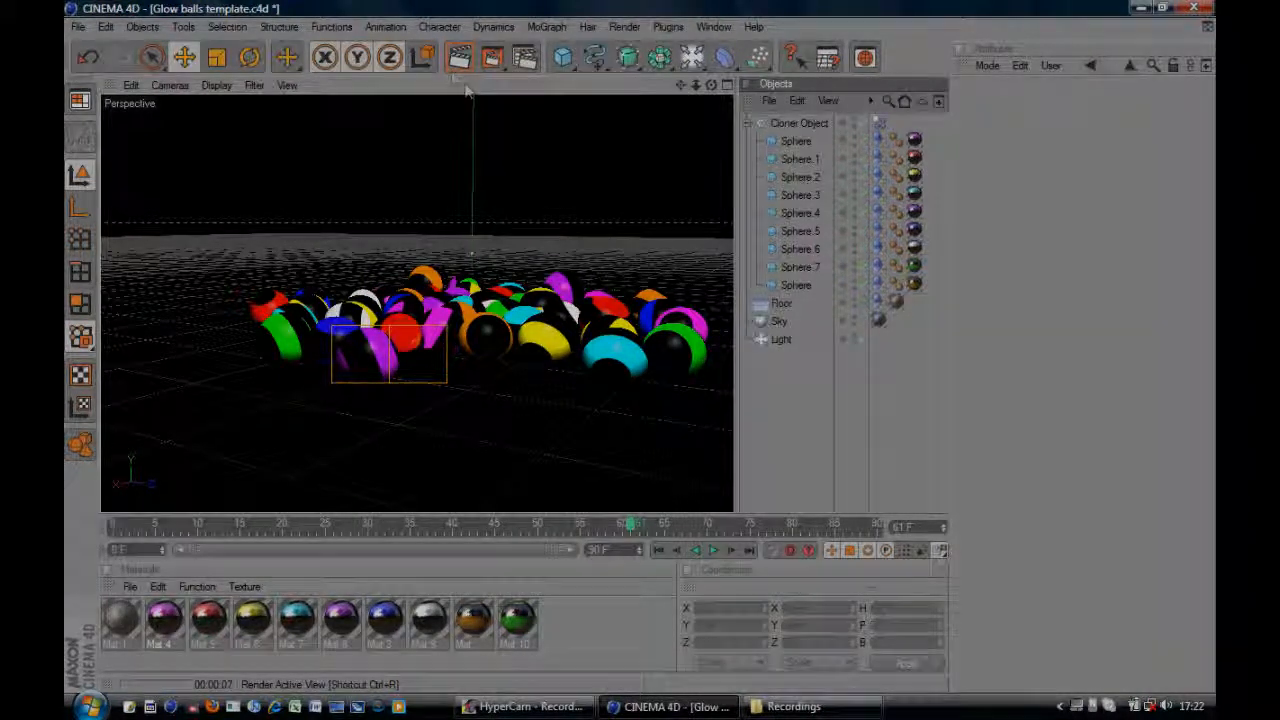
pyautogui.click(527, 706)
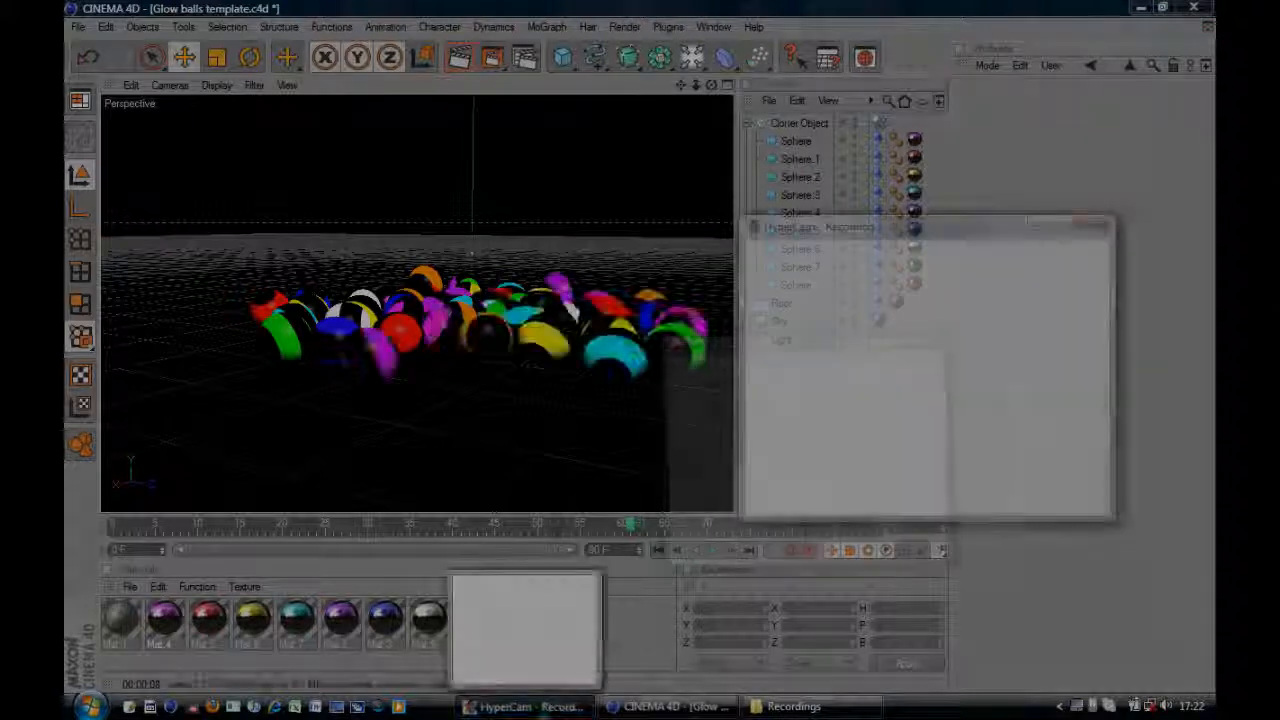